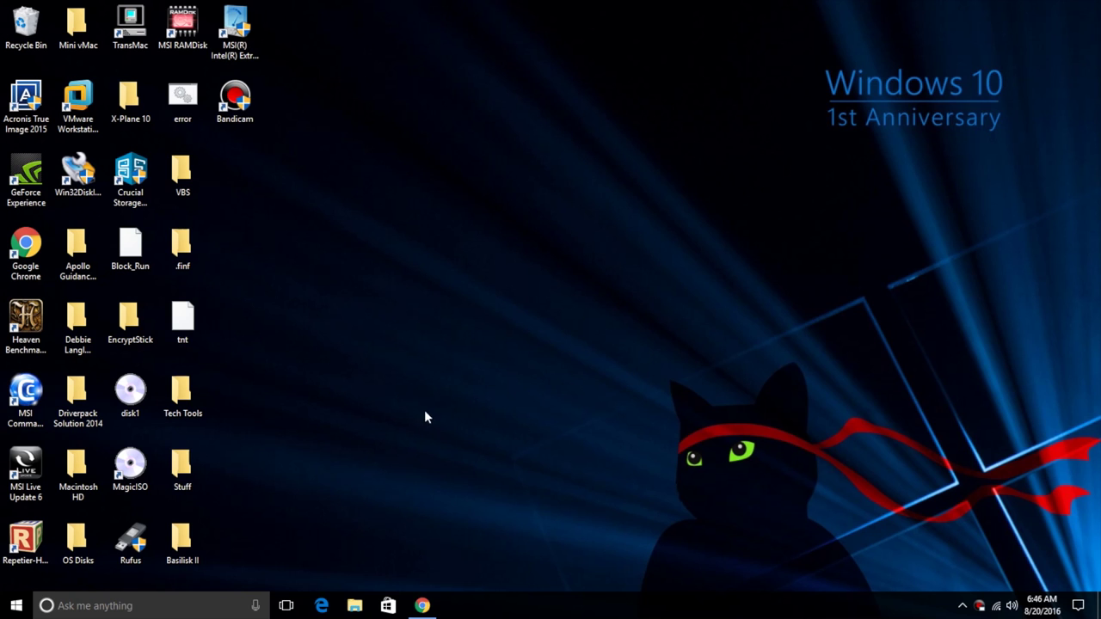
Step: Switch to Chrome and download the SheepShaver (05-05-2010) package offered under "To get started, always download this" on the forum page
left_click(422, 605)
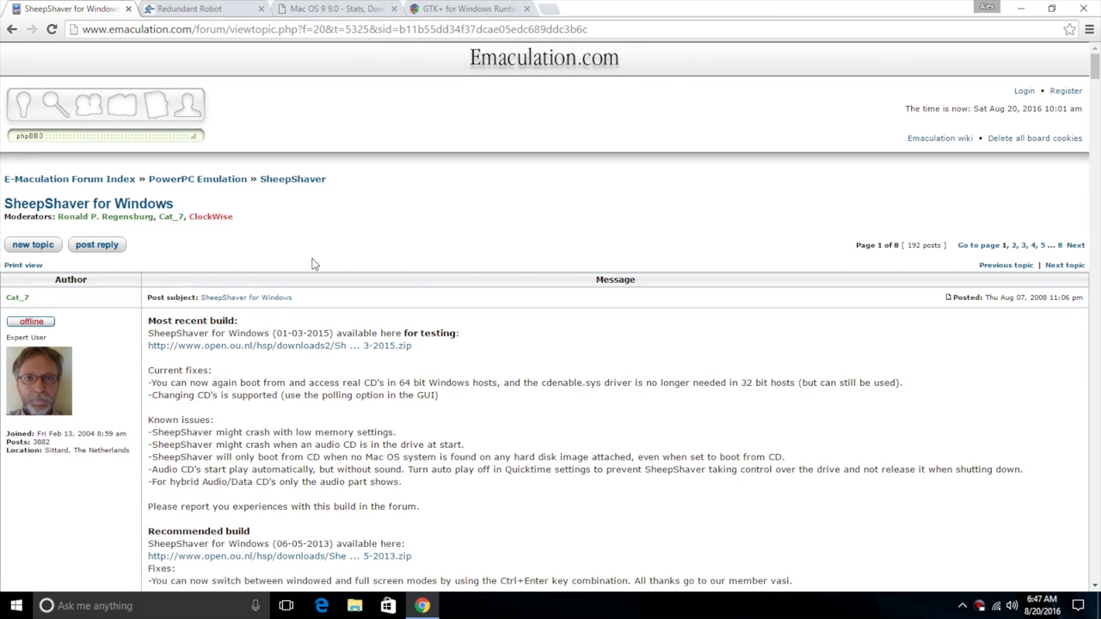
scroll(316, 264, "down", 1)
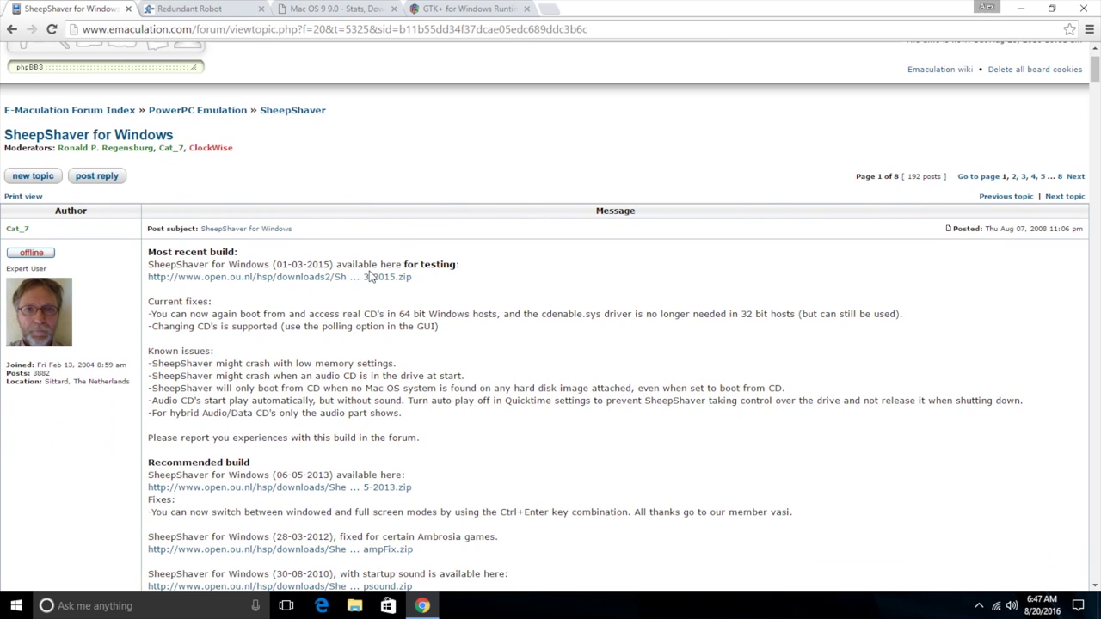
scroll(342, 344, "down", 3)
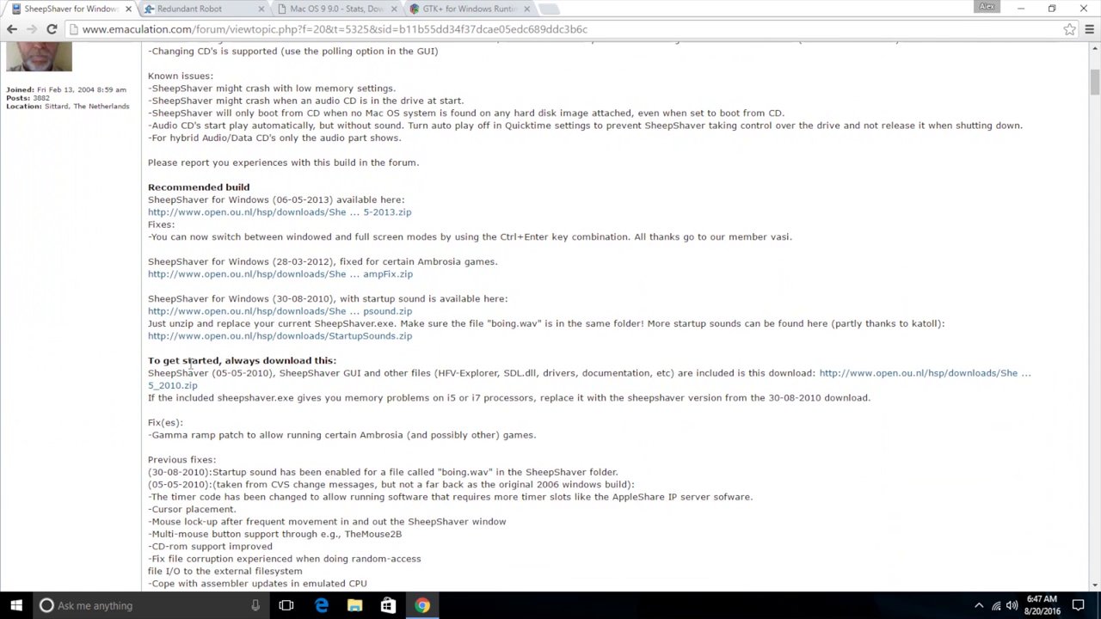
left_click_drag(149, 362, 347, 364)
left_click(366, 375)
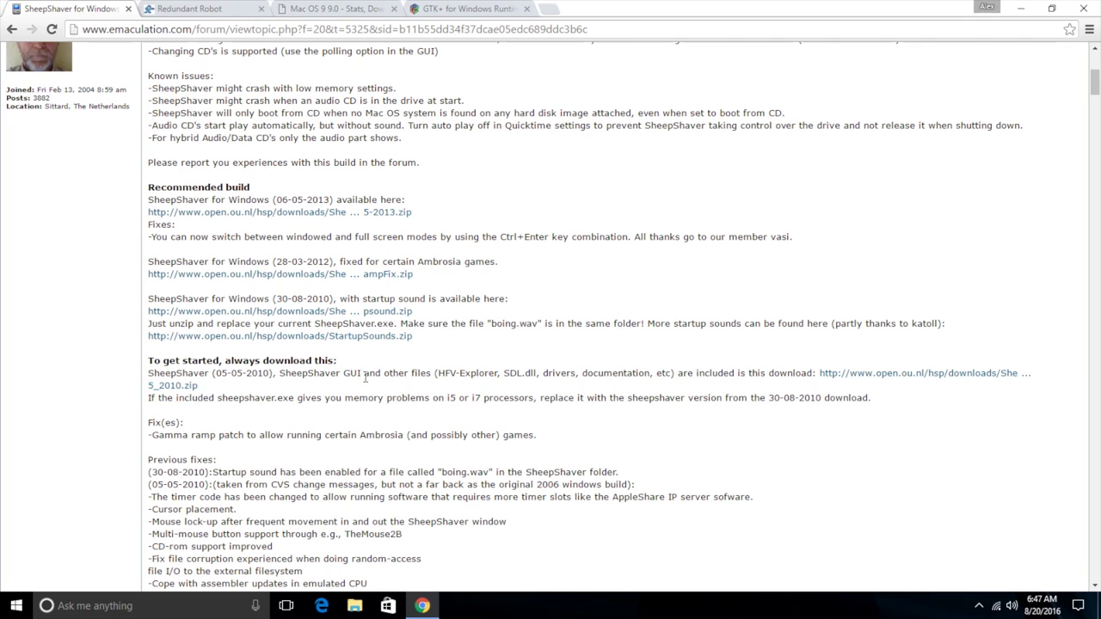
left_click(181, 388)
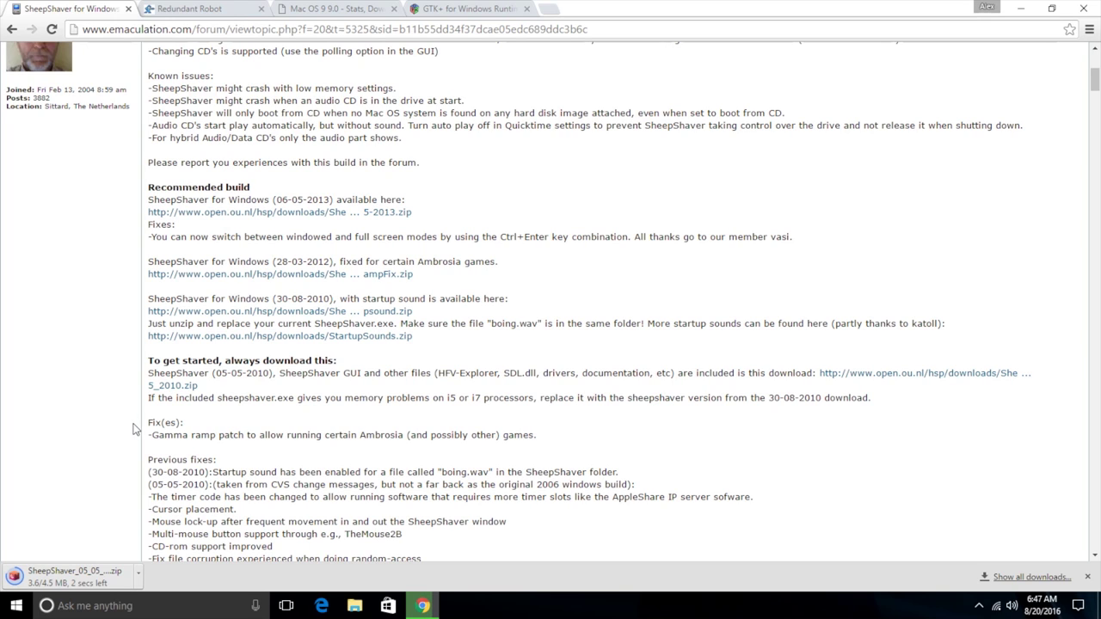
Step: Download the New World PPC ROM from the Redundant Robot SheepShaver page
left_click(197, 8)
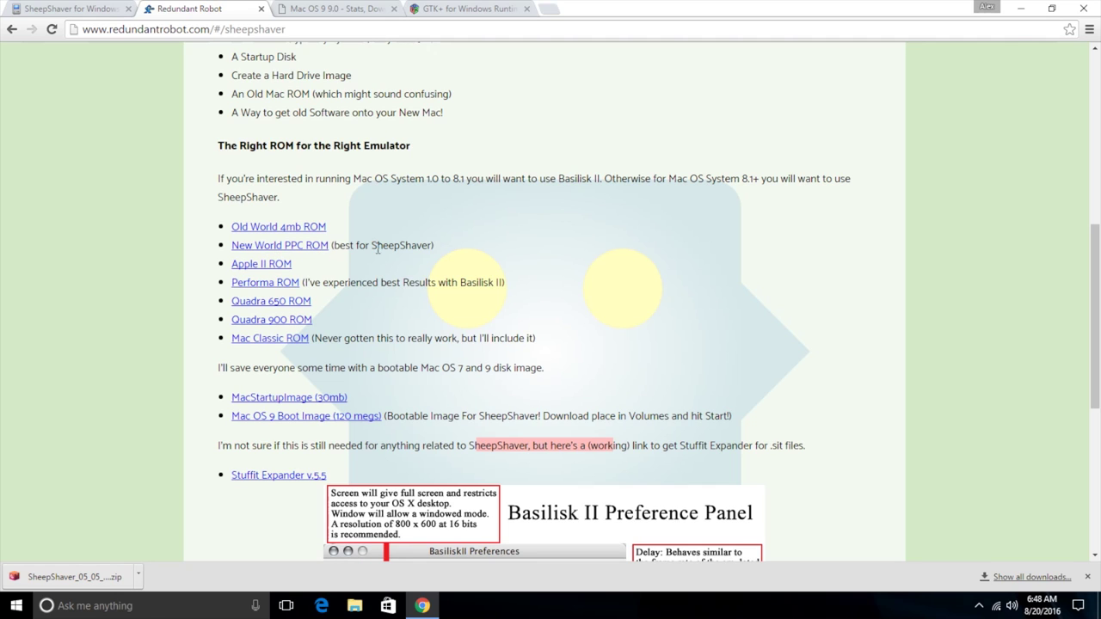
left_click_drag(334, 247, 433, 247)
left_click(433, 247)
left_click(295, 248)
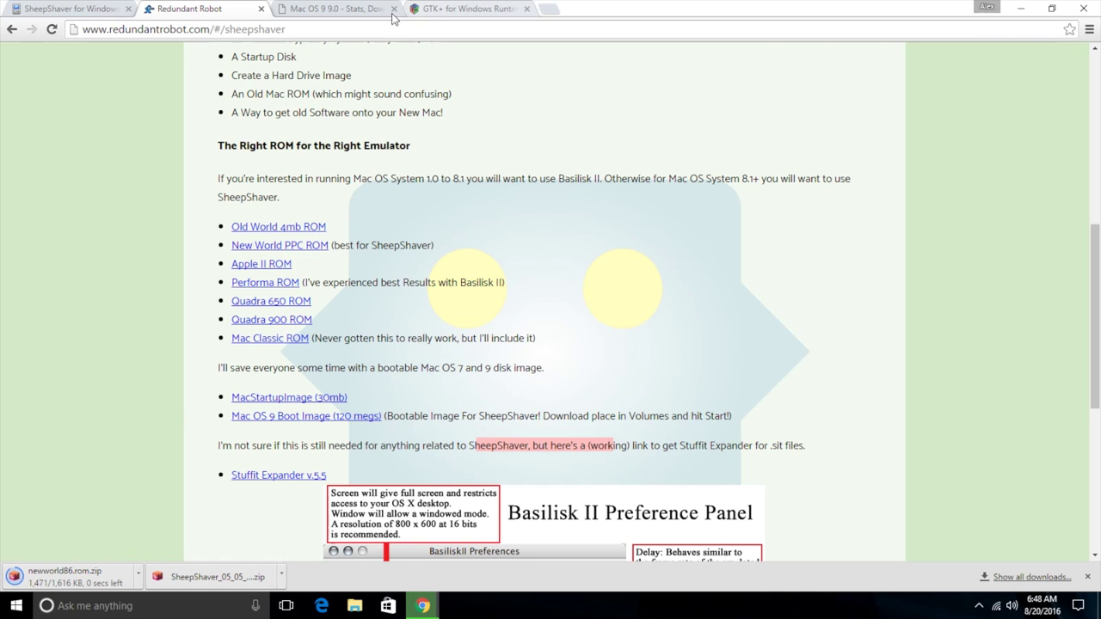
Step: Examine the Mac OS 9.1 and 9.2 downloads on the WinWorld Mac OS 9 page
left_click(305, 8)
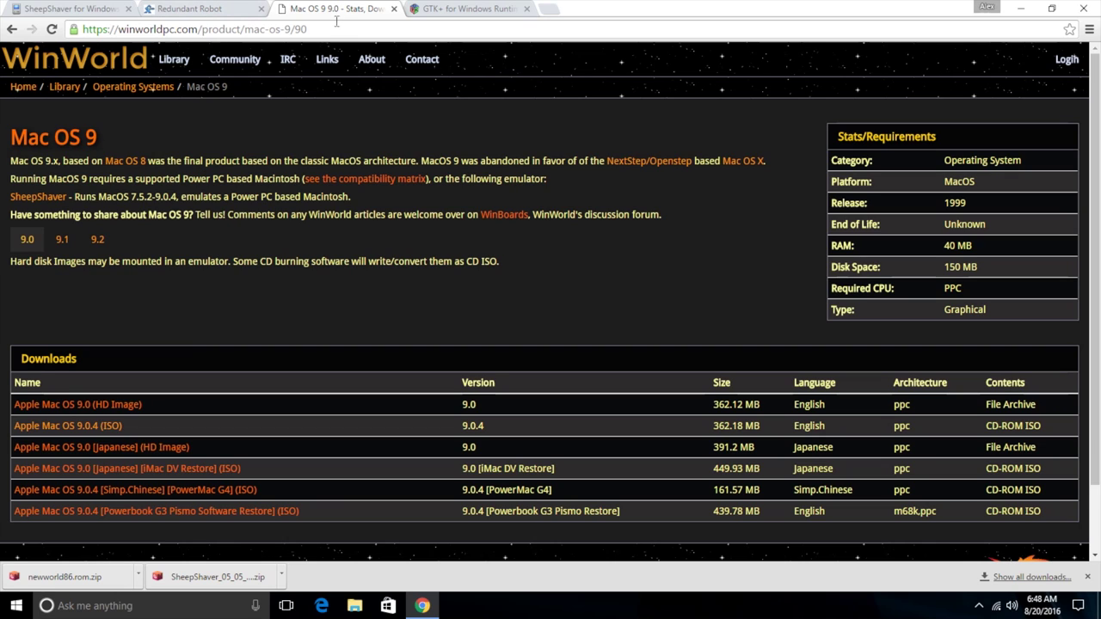
left_click(55, 246)
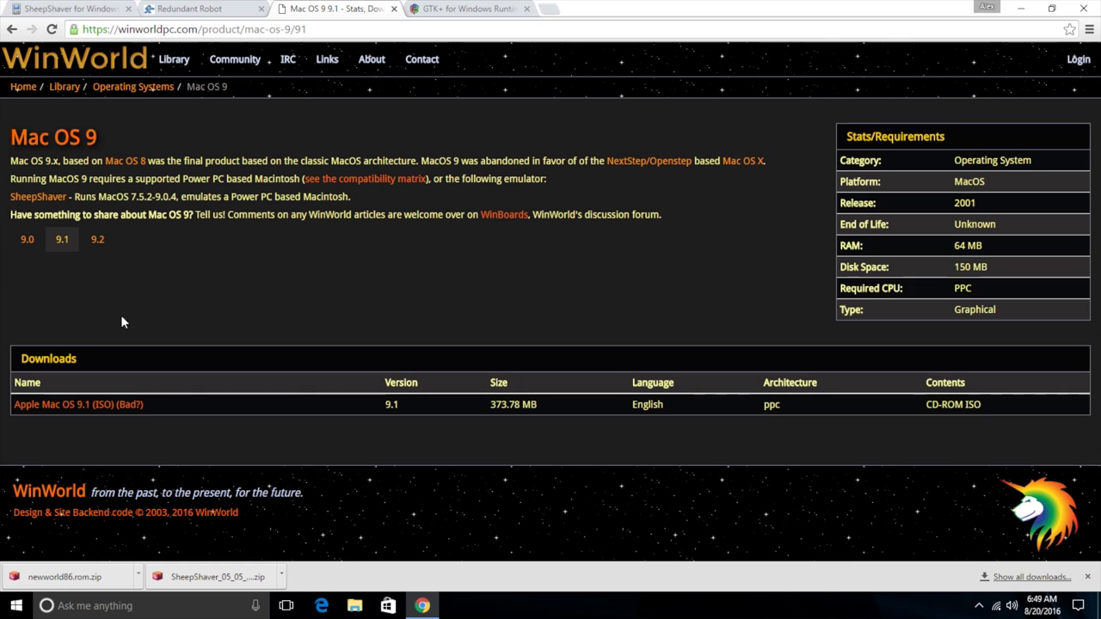
left_click(106, 243)
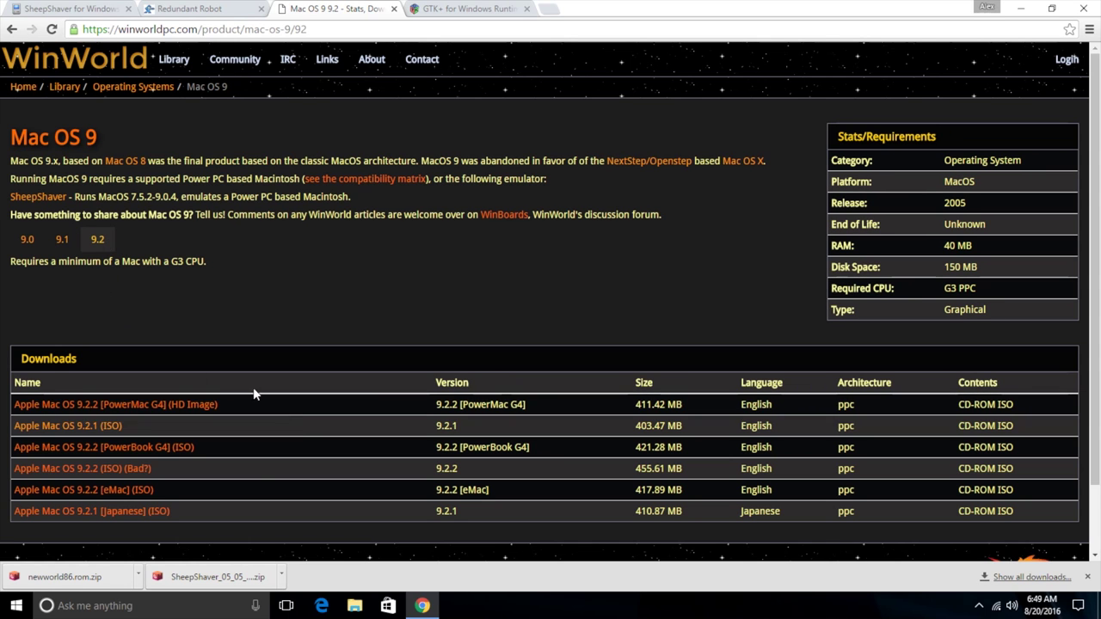
scroll(249, 456, "down", 1)
scroll(238, 457, "up", 1)
scroll(236, 453, "down", 1)
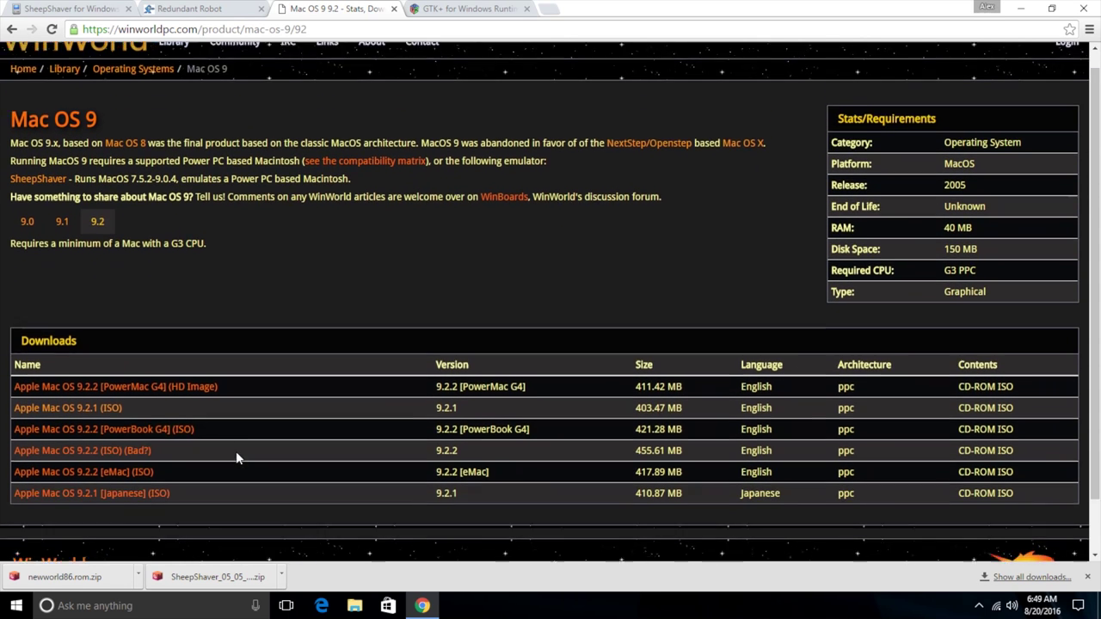
scroll(236, 450, "up", 1)
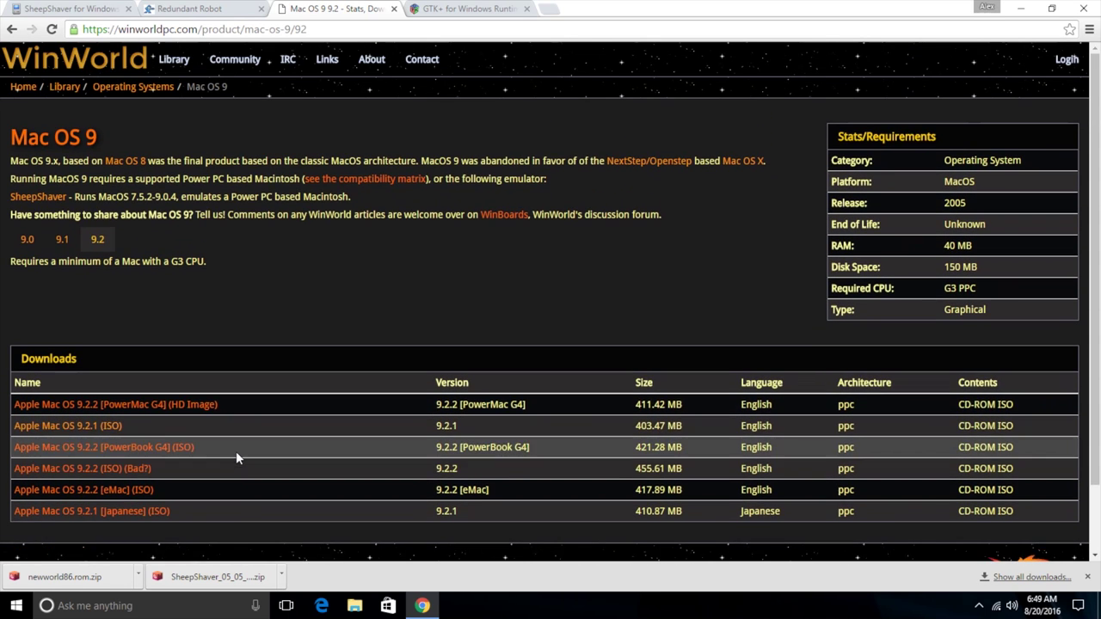
Step: Download Apple Mac OS 9.0.4 (ISO) from the 9.0 release list using the Facilier (NA-1) mirror
left_click(24, 243)
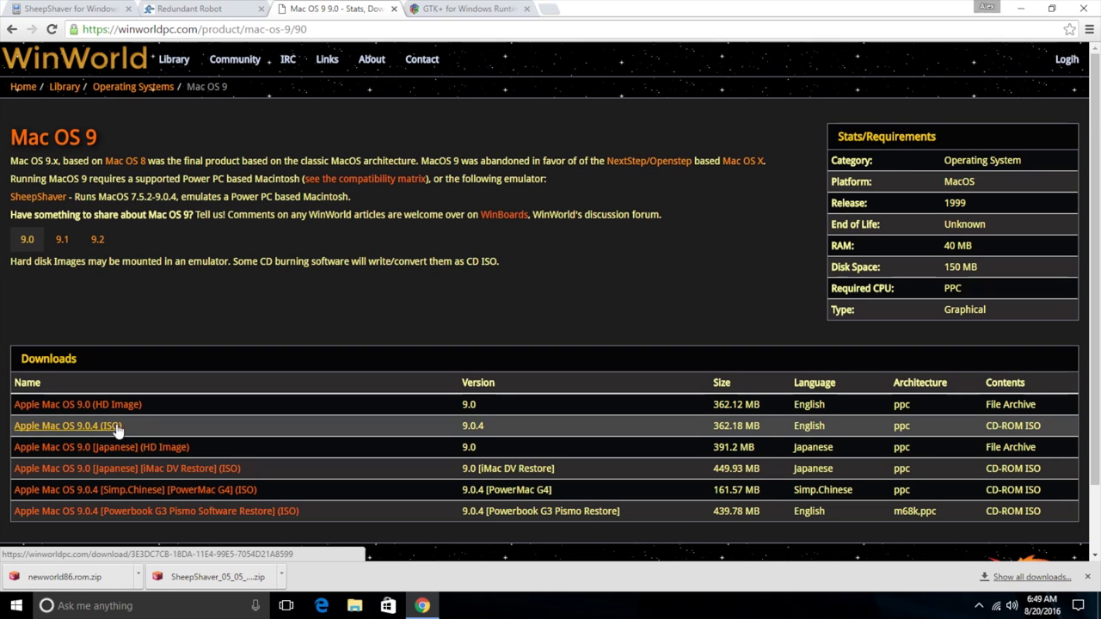
left_click(81, 433)
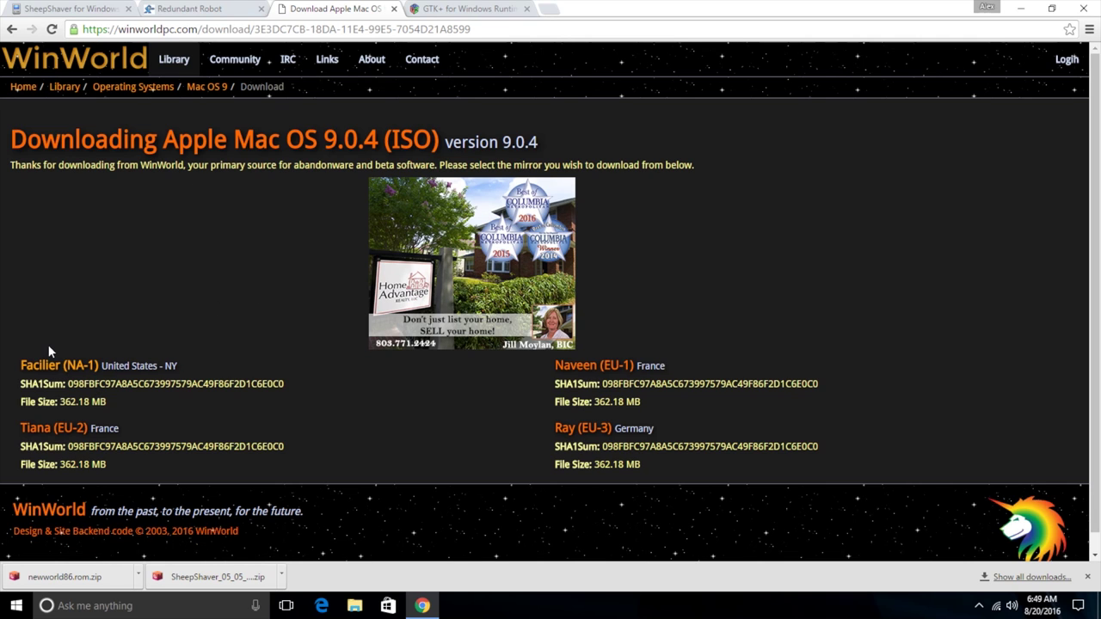
left_click(60, 367)
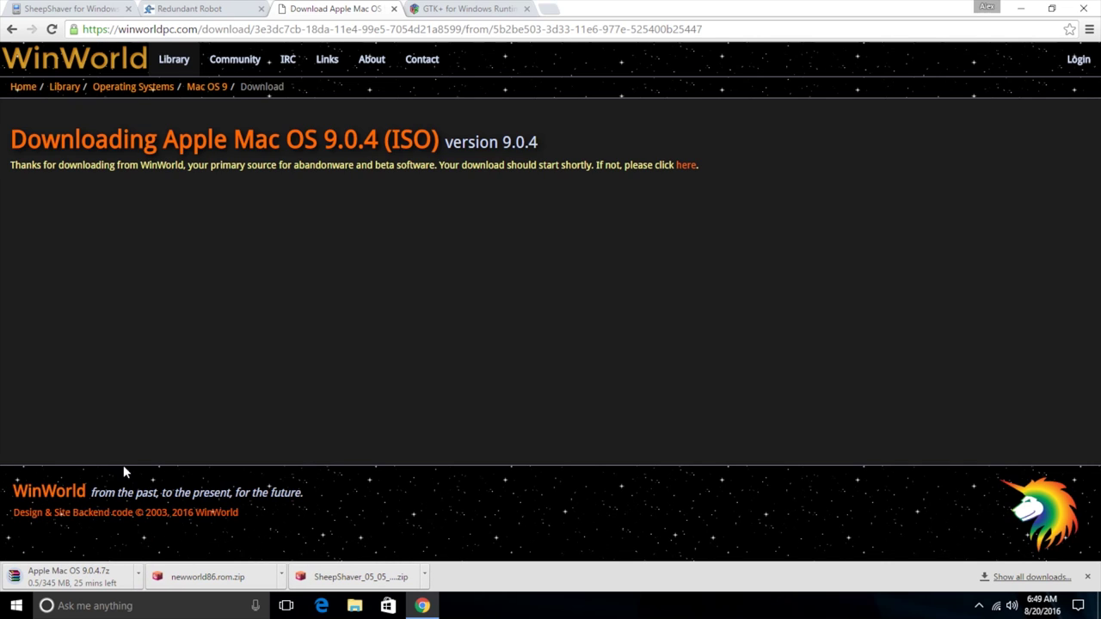
Step: Download gtk2-runtime-2.24.10-2012-10-10-ash.exe from the GTK+ for Windows page and keep the flagged file
left_click(472, 10)
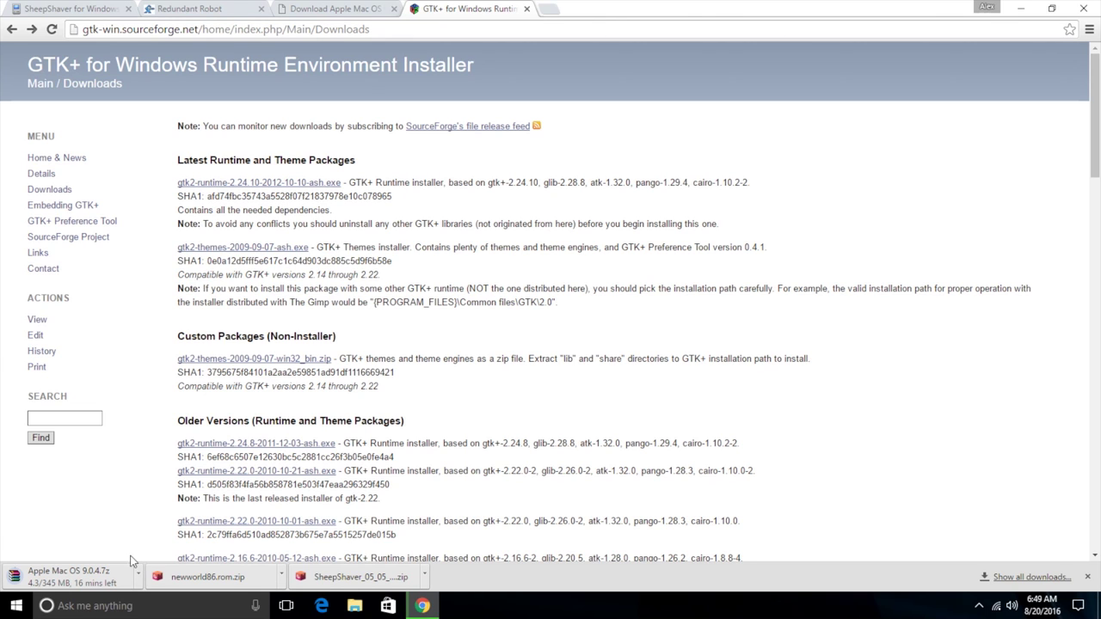
left_click(321, 186)
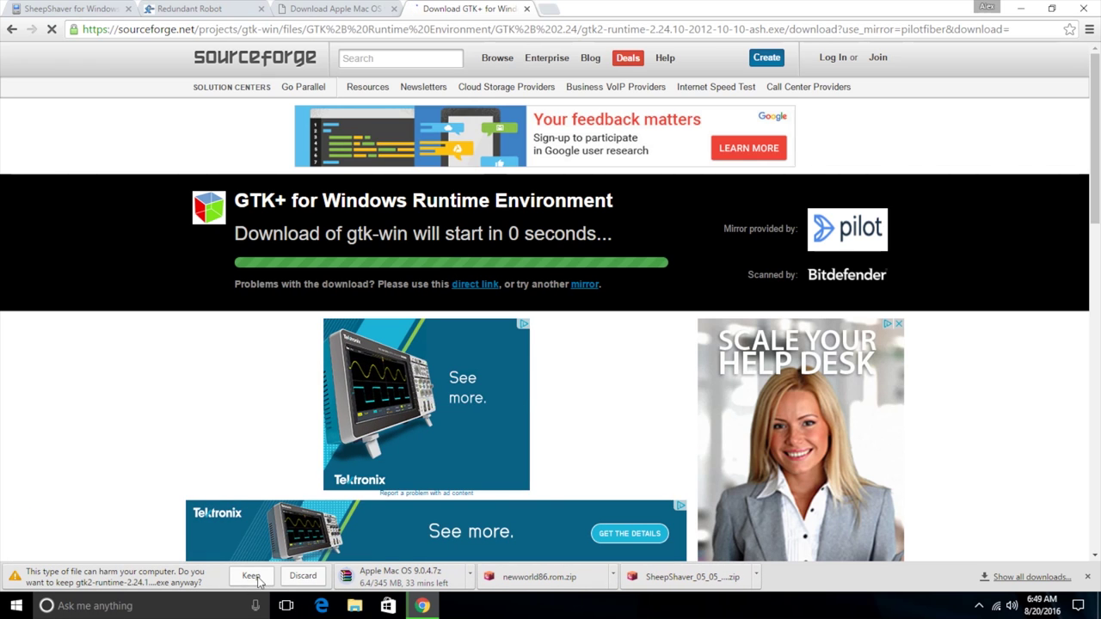
left_click(252, 576)
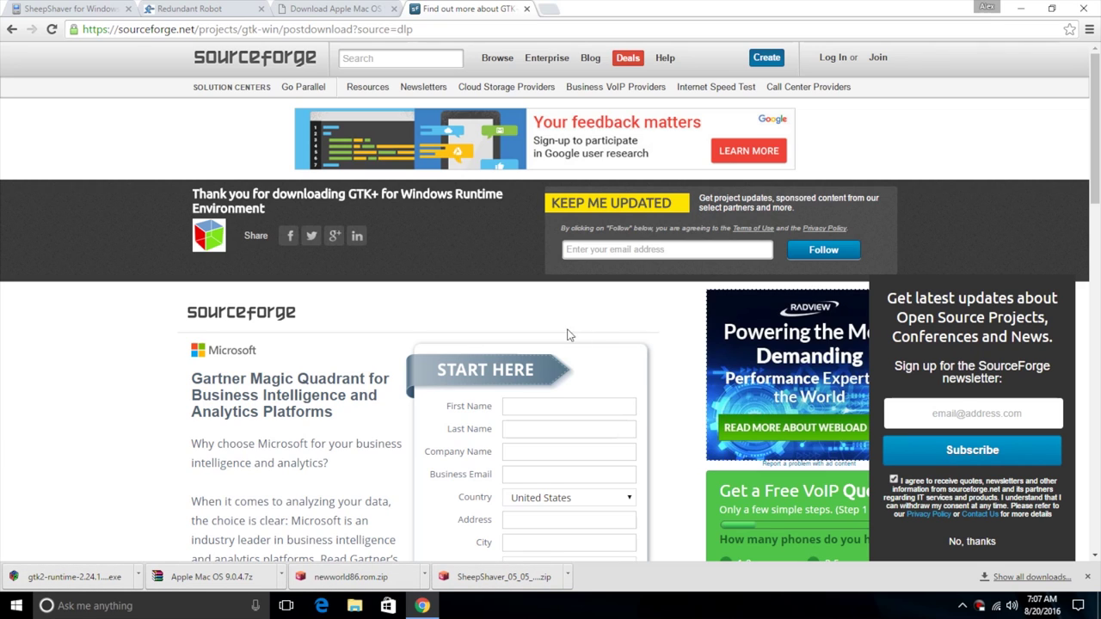
Step: Switch to File Explorer and extract SheepShaver_05_05_2010.zip from Downloads to the Desktop, closing StuffIt Expander when done
left_click(1020, 8)
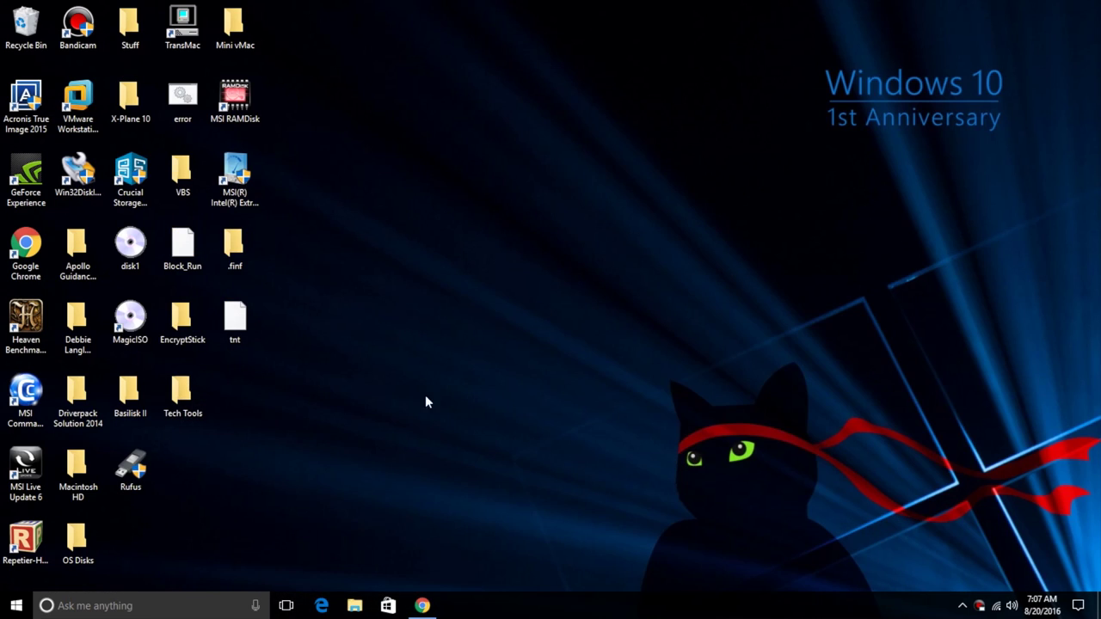
left_click(354, 605)
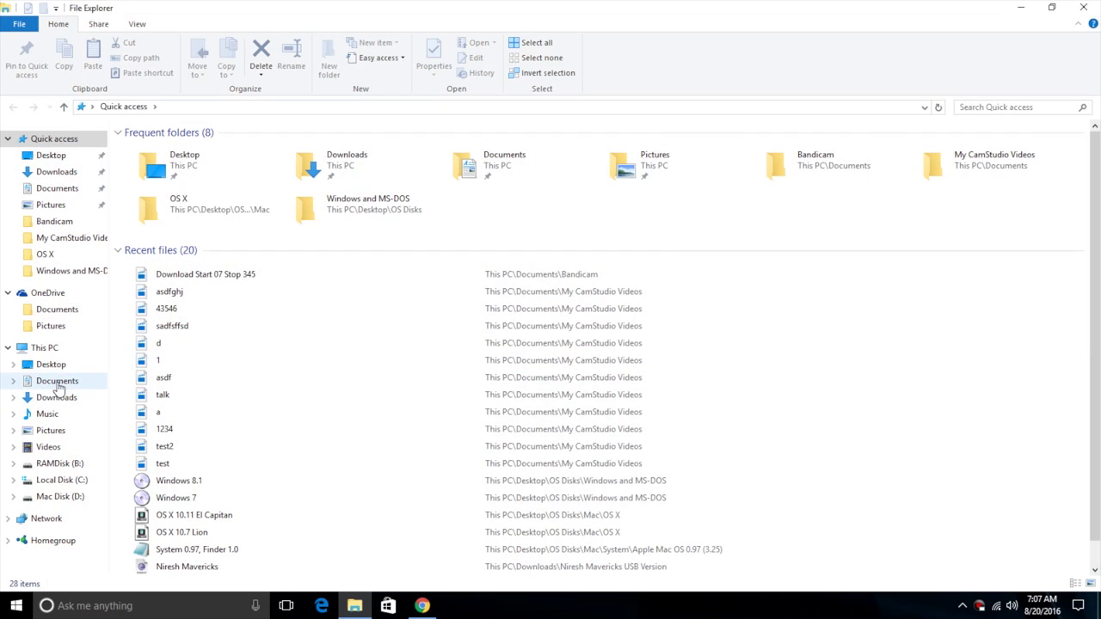
left_click(56, 397)
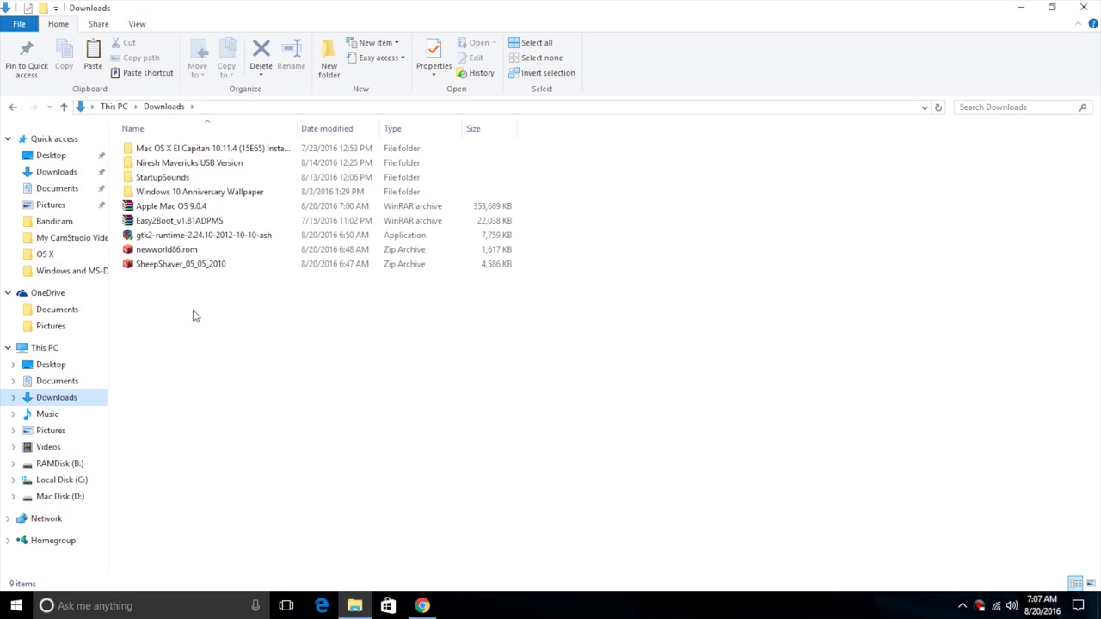
double_click(197, 267)
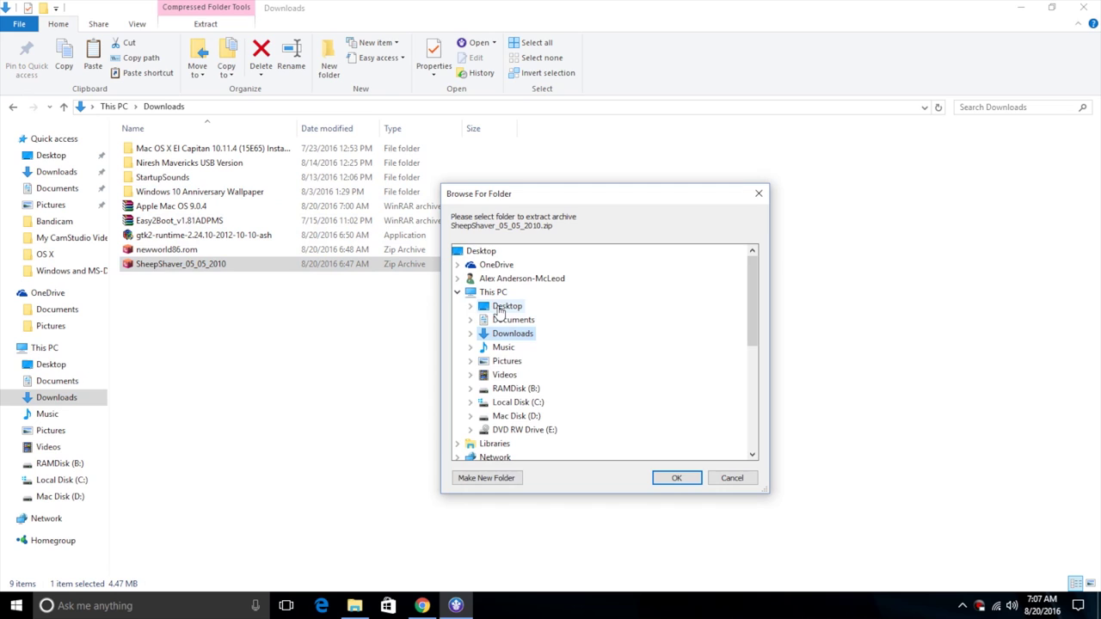
double_click(498, 308)
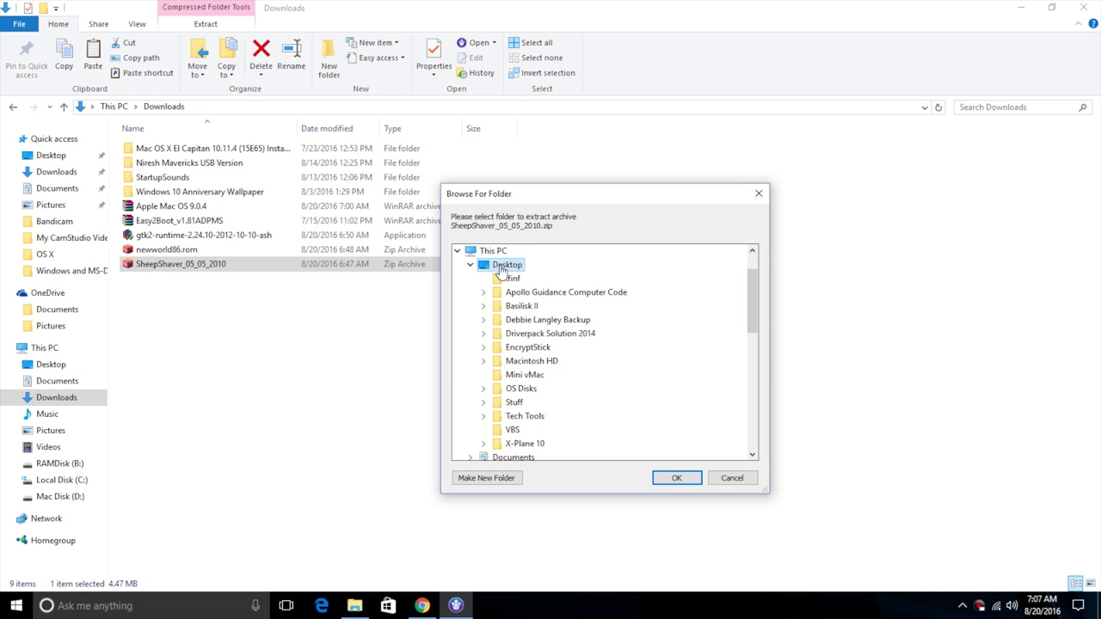
left_click(676, 478)
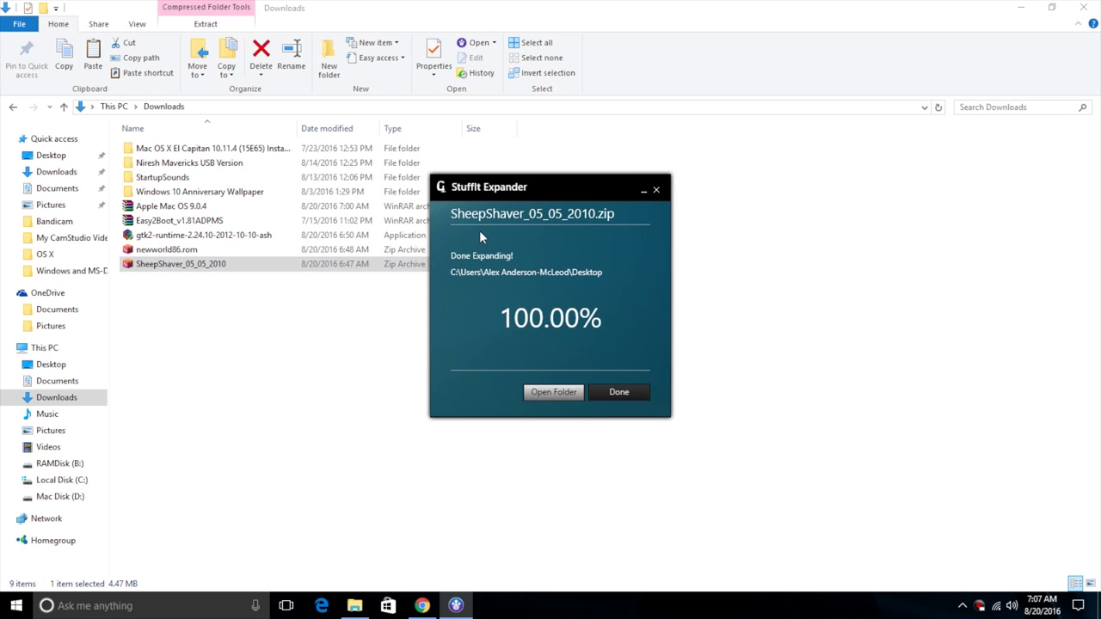
left_click(616, 393)
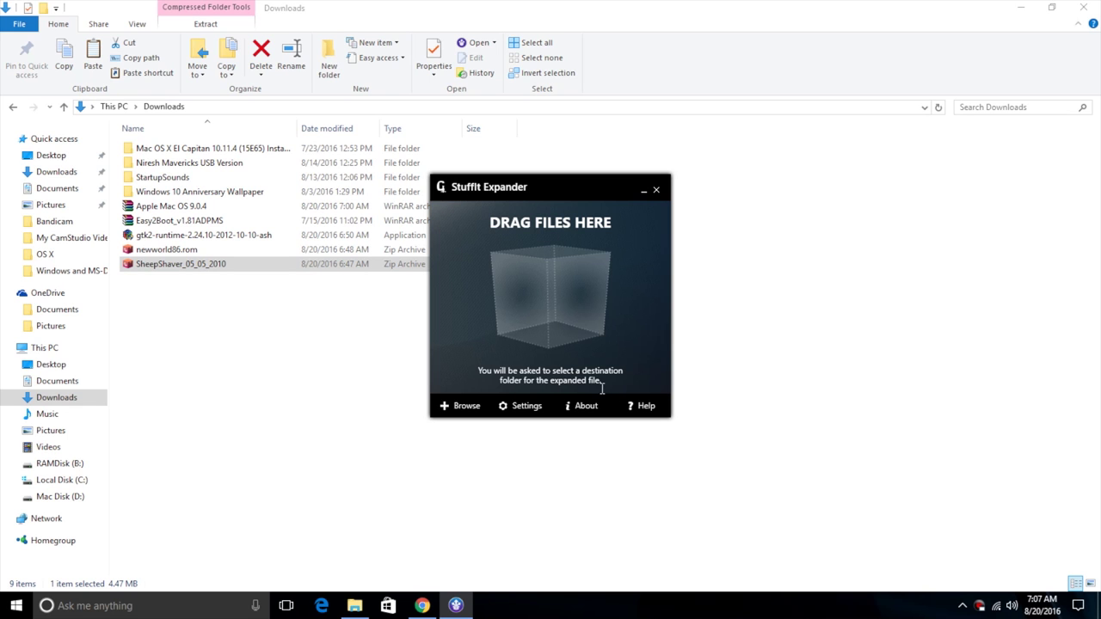
left_click(655, 190)
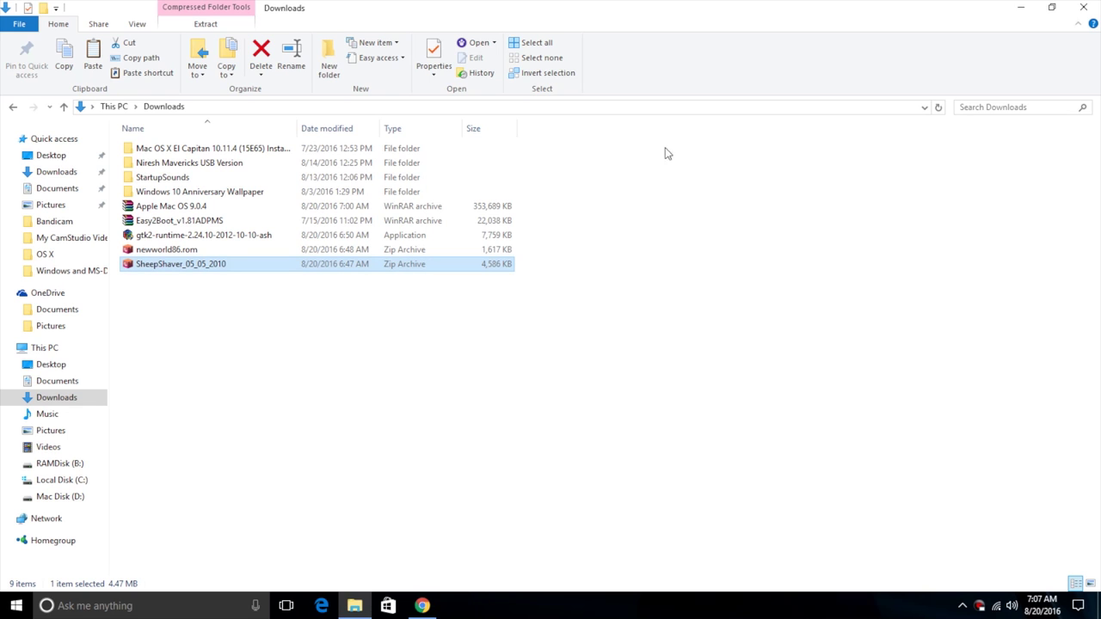
Step: Delete the Mac_OS_ROM and Mac_OS_ROM_oldworld files from the SheepShaver folder on the desktop
left_click(1020, 7)
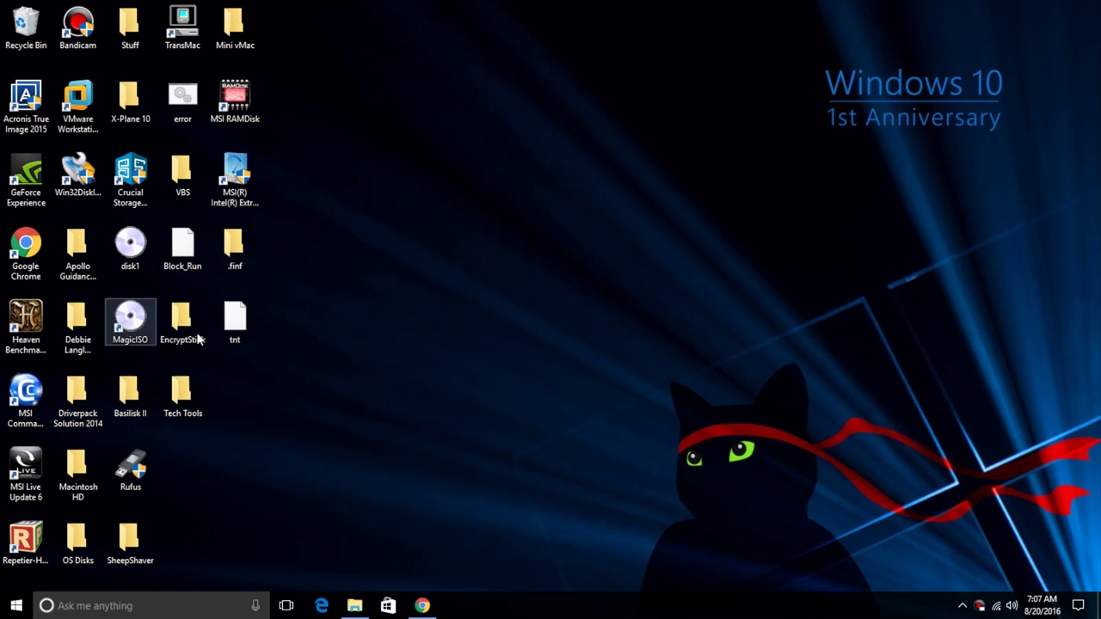
double_click(133, 542)
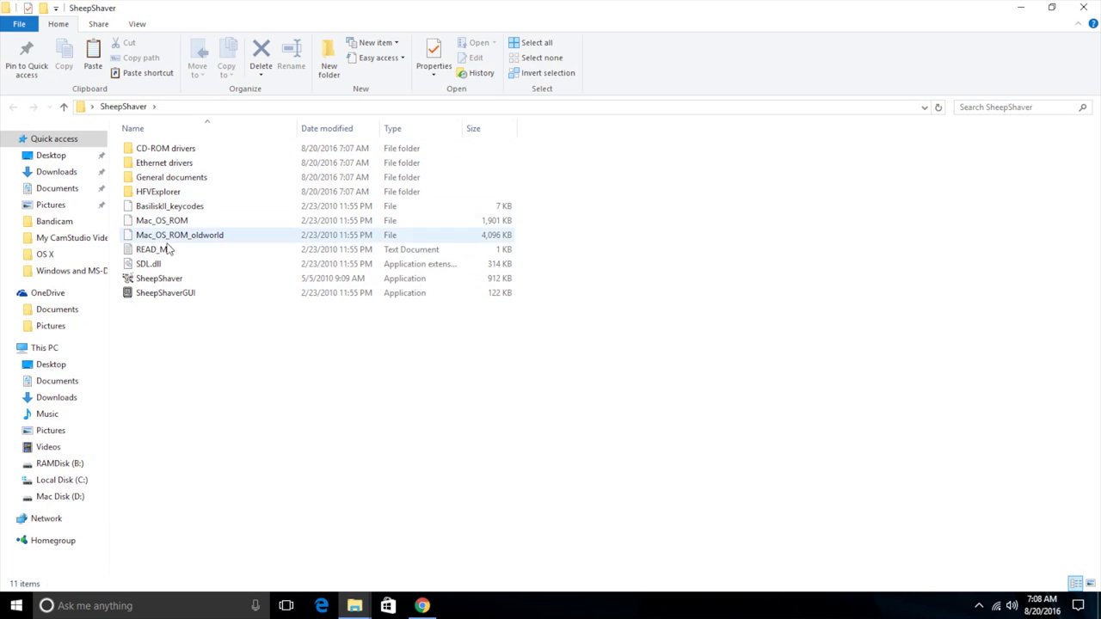
left_click(185, 222)
left_click(186, 234)
left_click(187, 222)
left_click(188, 233)
left_click(188, 222)
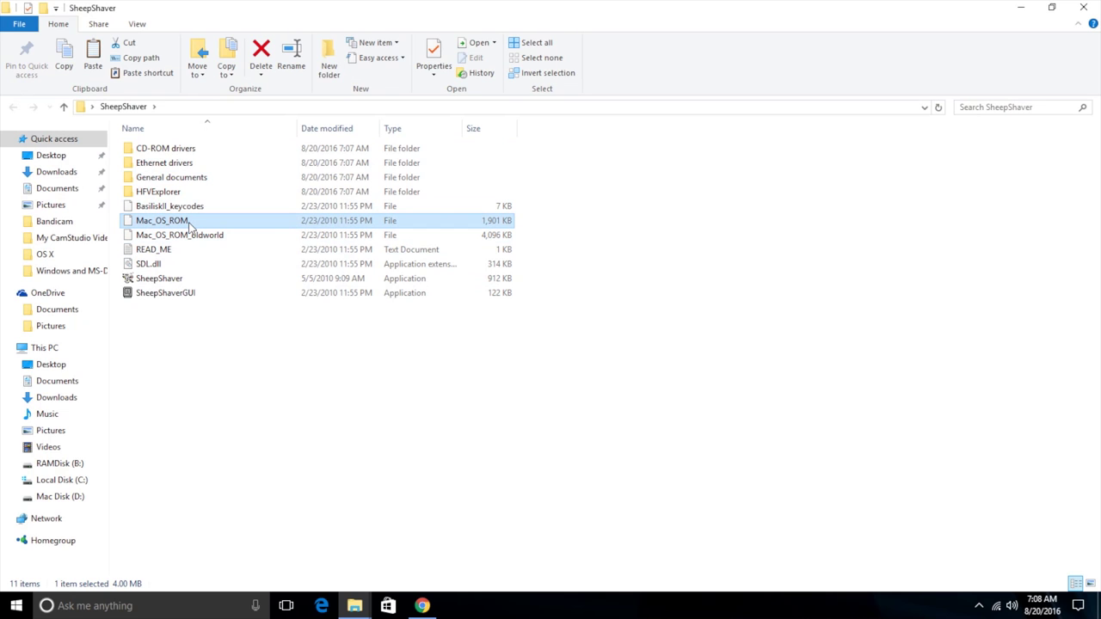
left_click(188, 235, "ctrl")
right_click(189, 222)
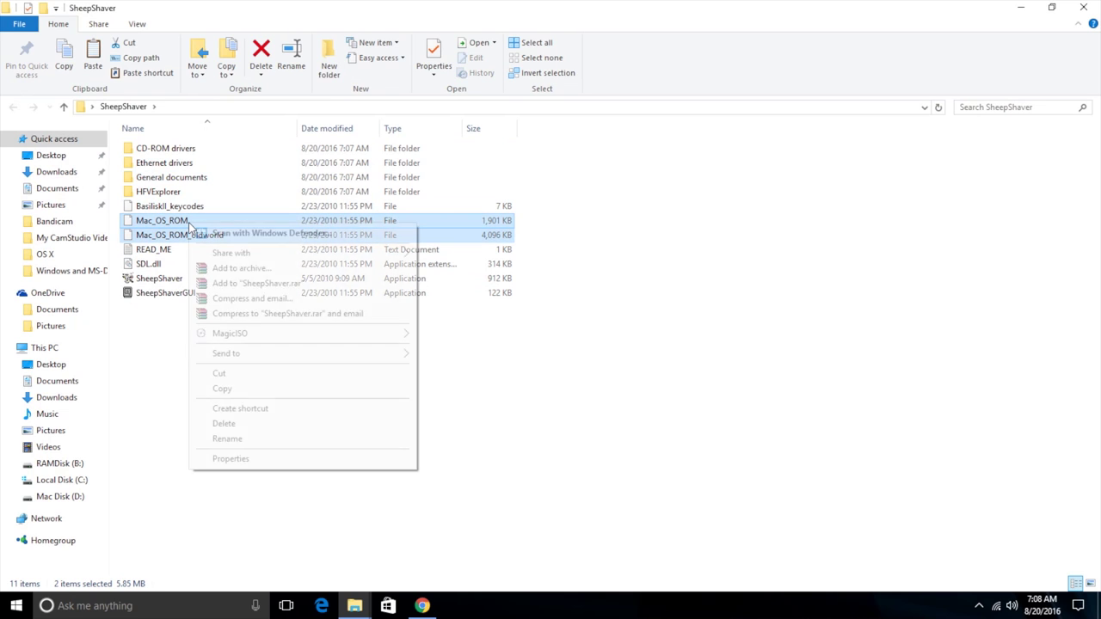
left_click(224, 423)
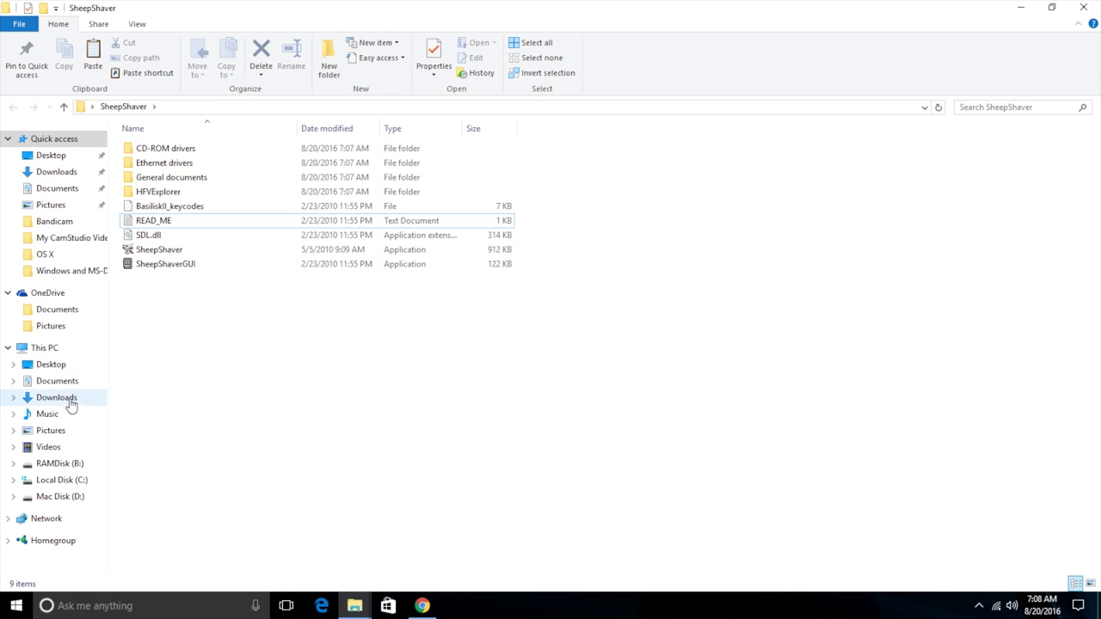
Step: Run the SheepShaver application once from its folder and dismiss the dialogs it shows
left_click(360, 607)
left_click(188, 317)
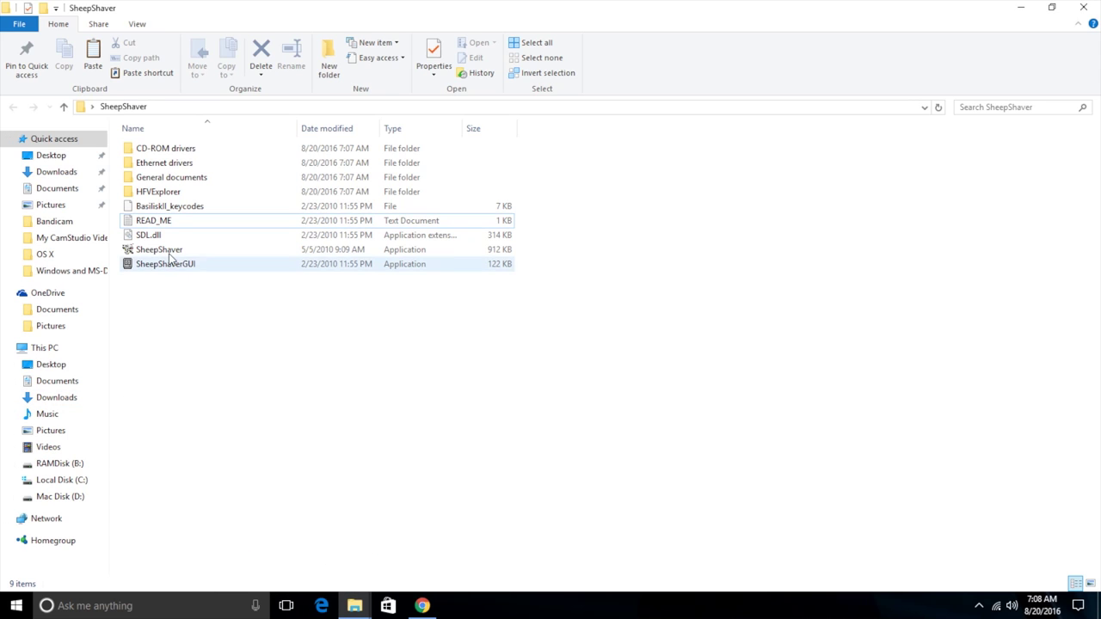
double_click(170, 256)
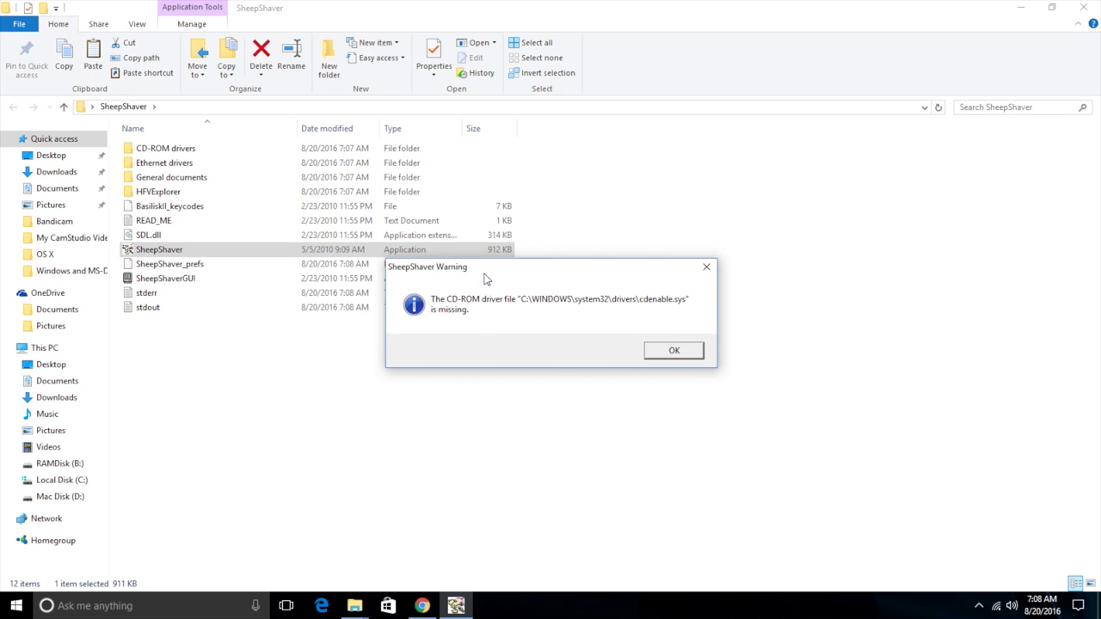
left_click(669, 350)
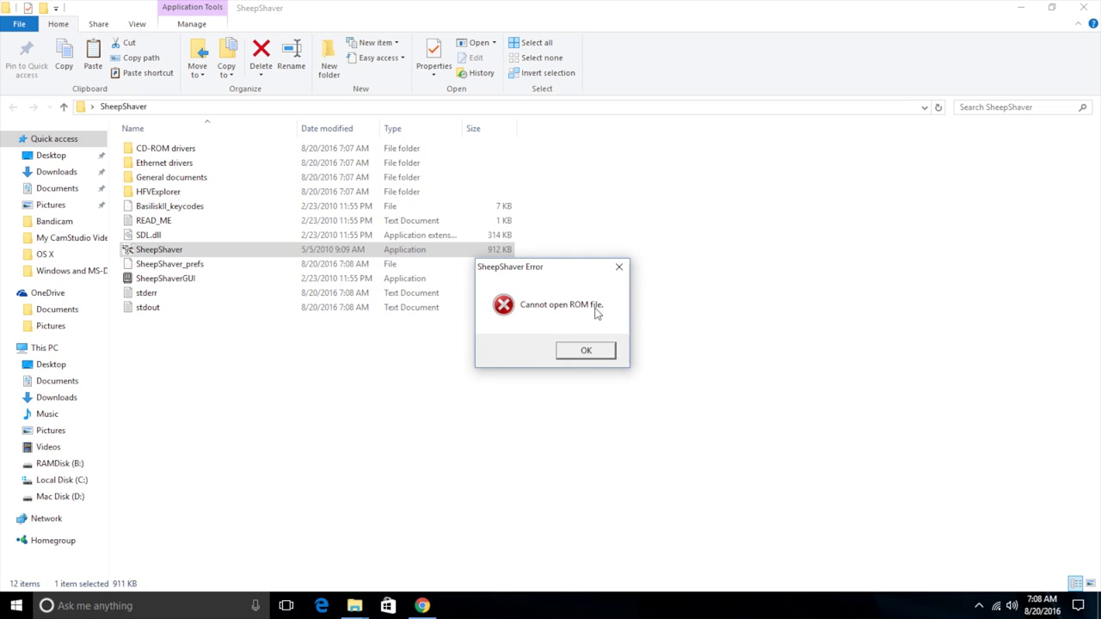
left_click(589, 352)
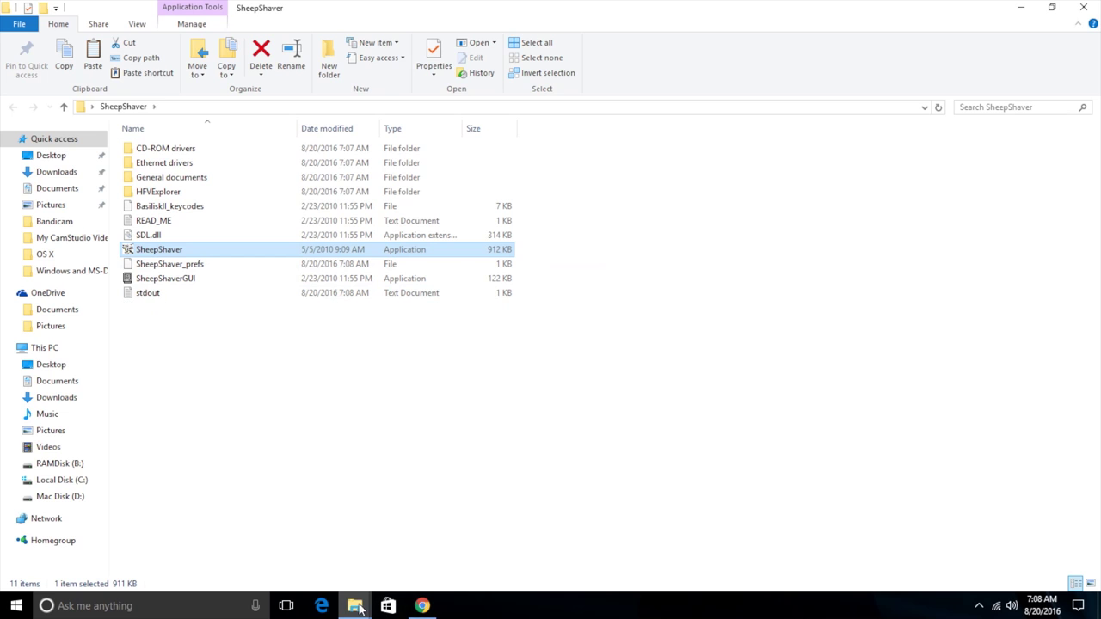
Step: Extract newworld86.rom.zip from Downloads into the SheepShaver folder on the Desktop, closing StuffIt Expander when done
mouse_move(354, 609)
left_click(319, 565)
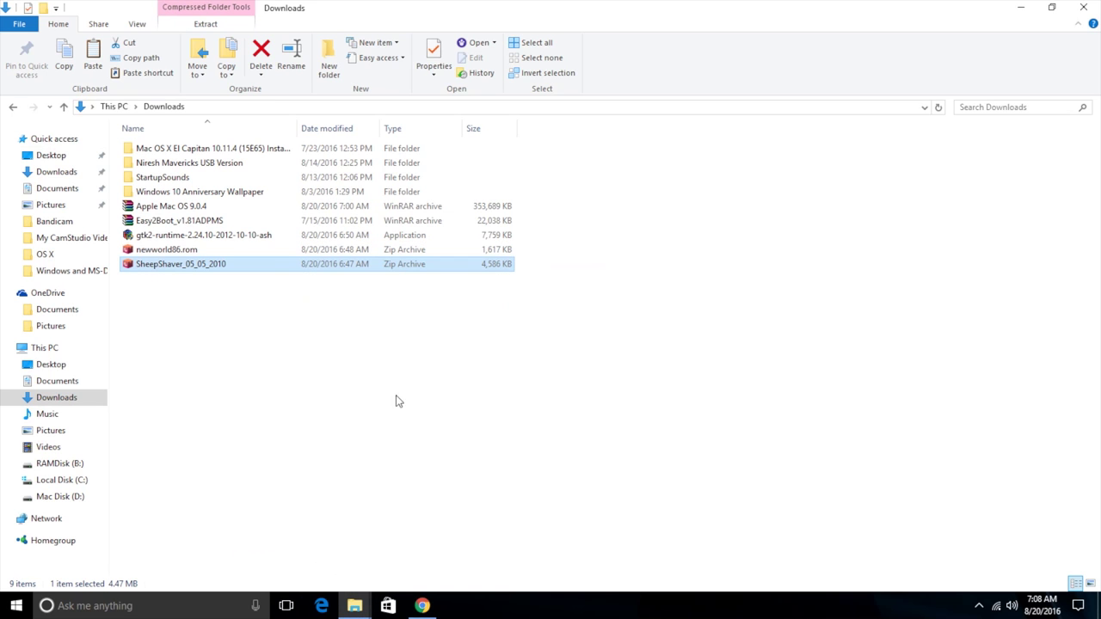
double_click(214, 249)
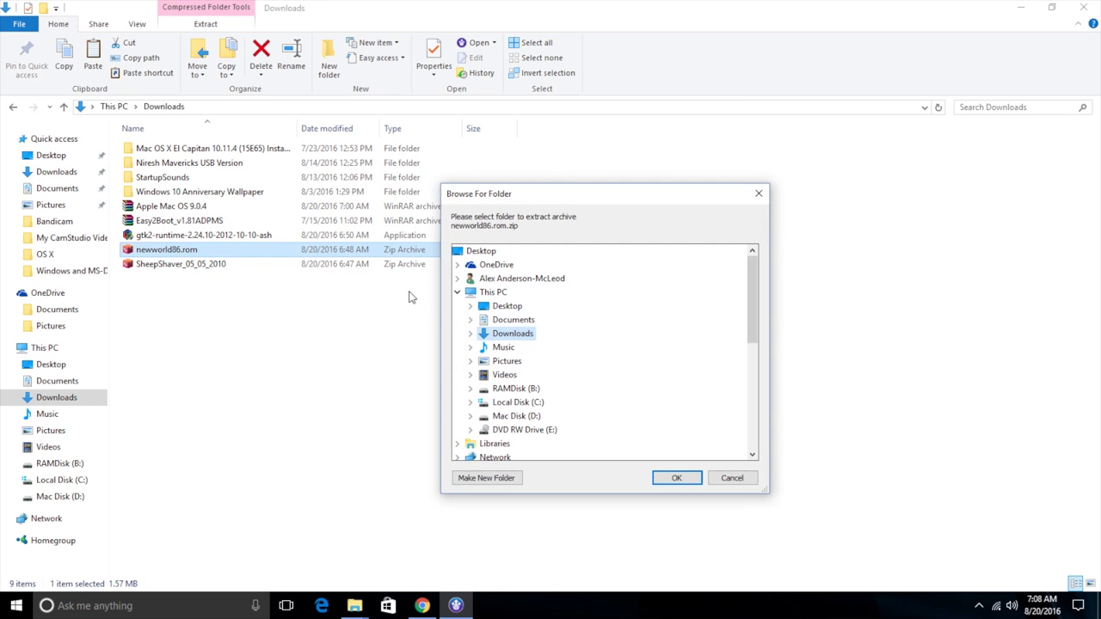
double_click(507, 307)
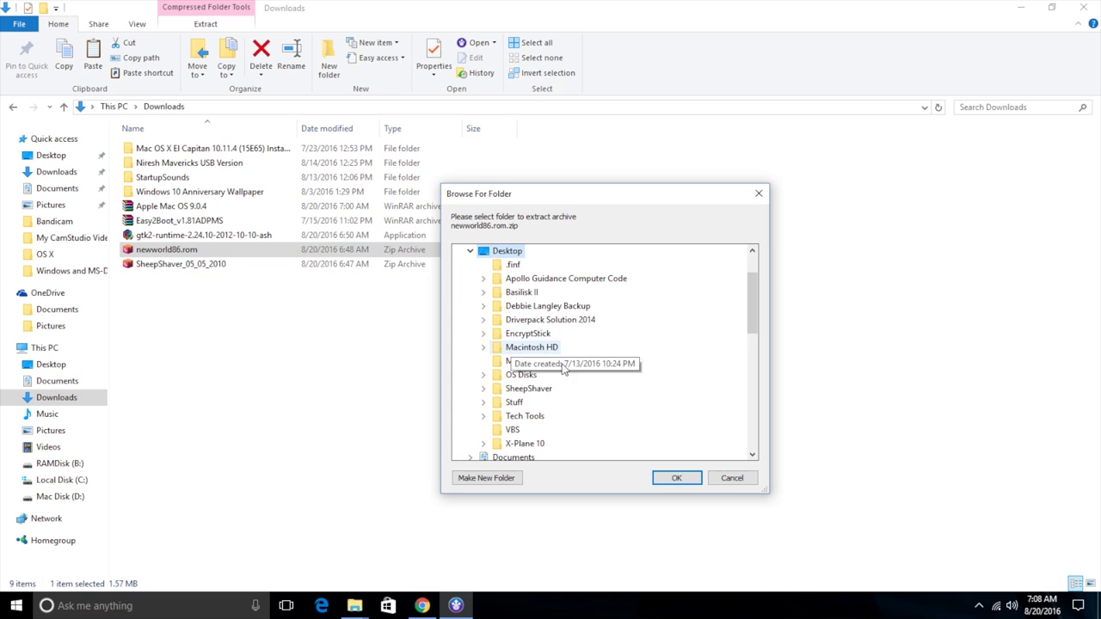
double_click(528, 388)
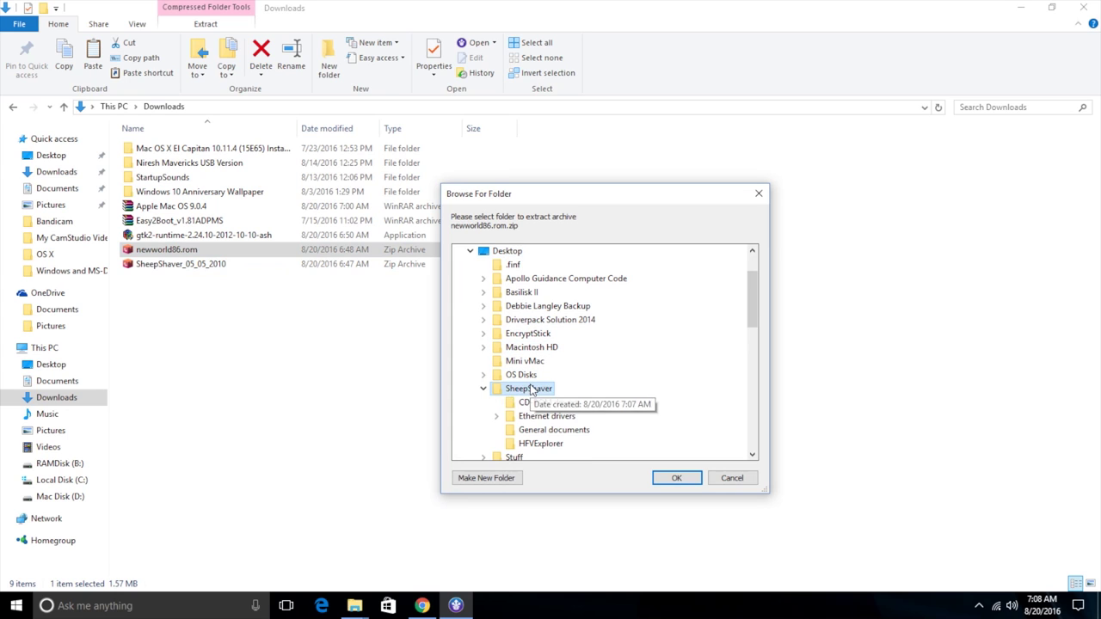
left_click(676, 480)
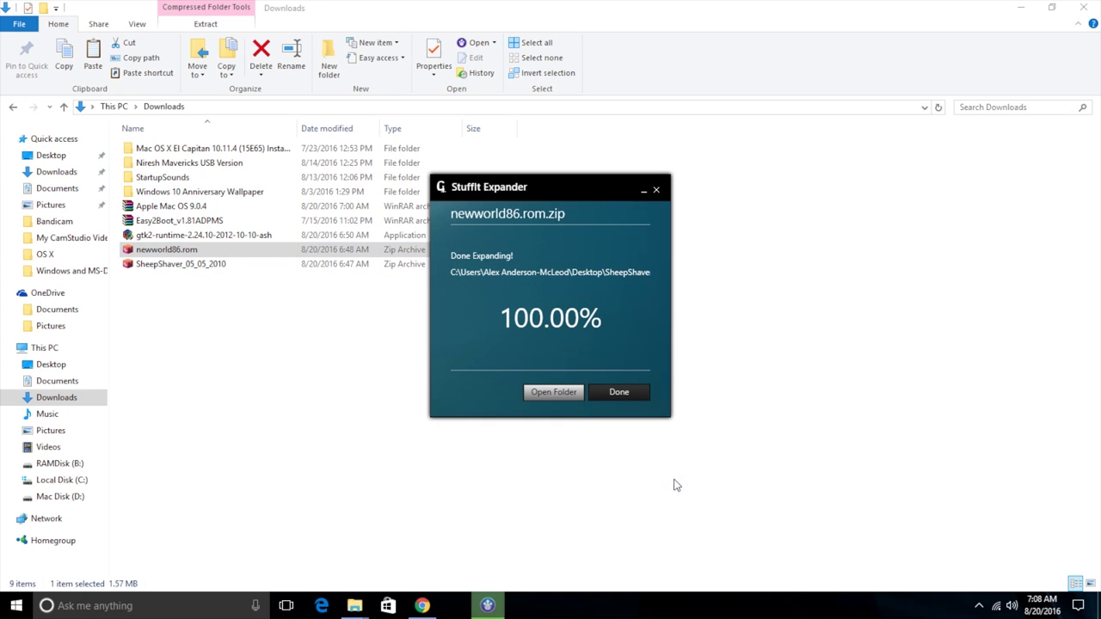
left_click(634, 394)
left_click(657, 189)
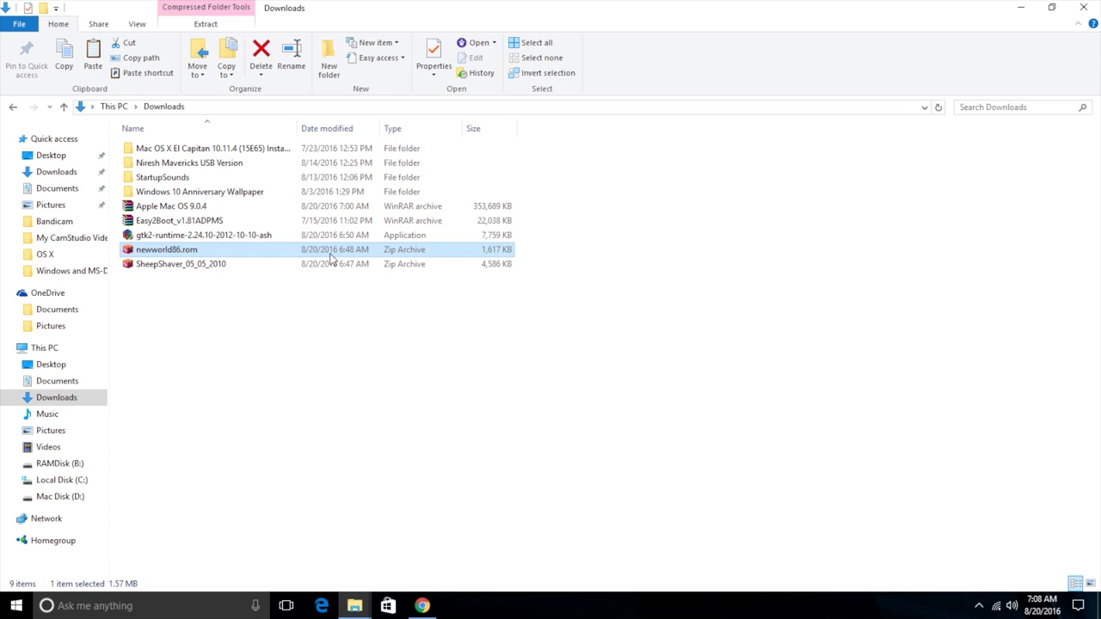
Step: Rename newworld86.rom in the SheepShaver folder to "Mac OS ROM" without the extension, accepting the extension change
mouse_move(354, 605)
left_click(486, 548)
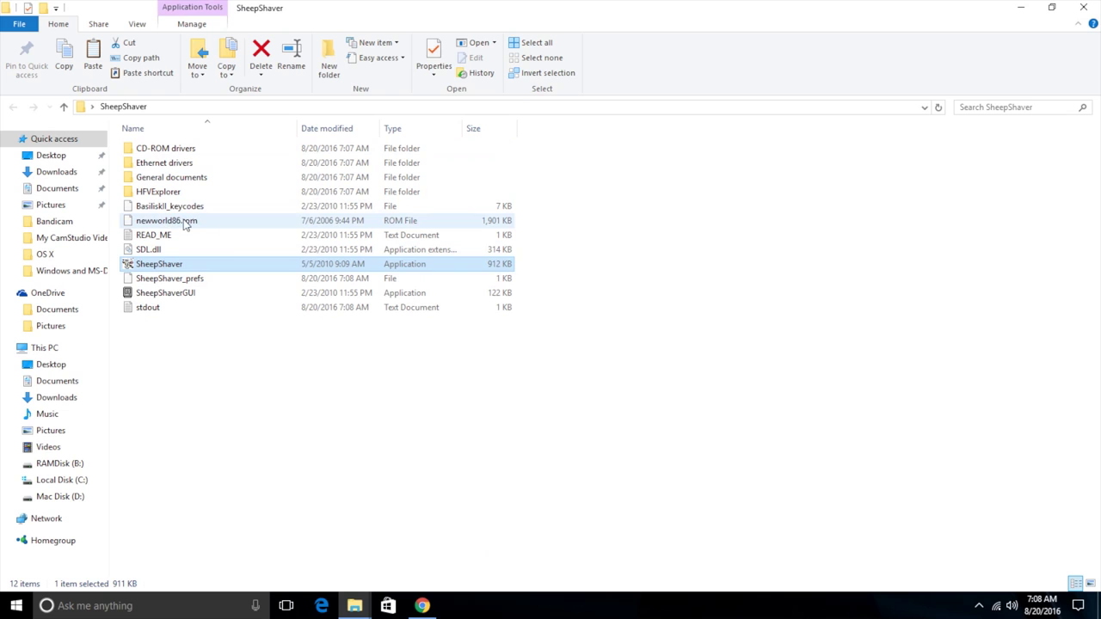
left_click(184, 225)
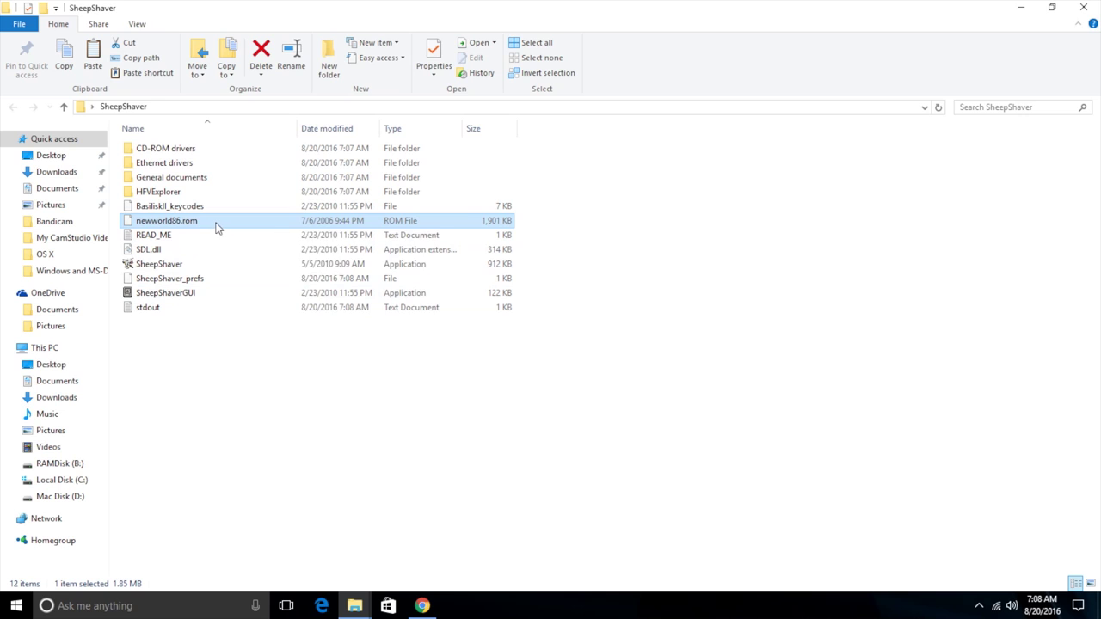
right_click(215, 225)
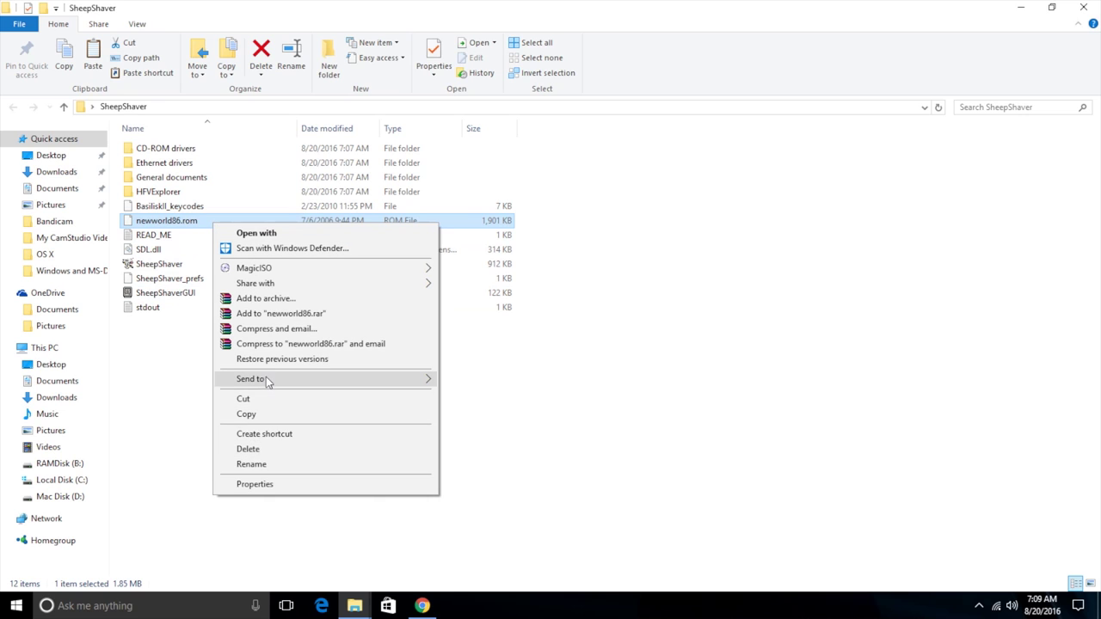
left_click(266, 463)
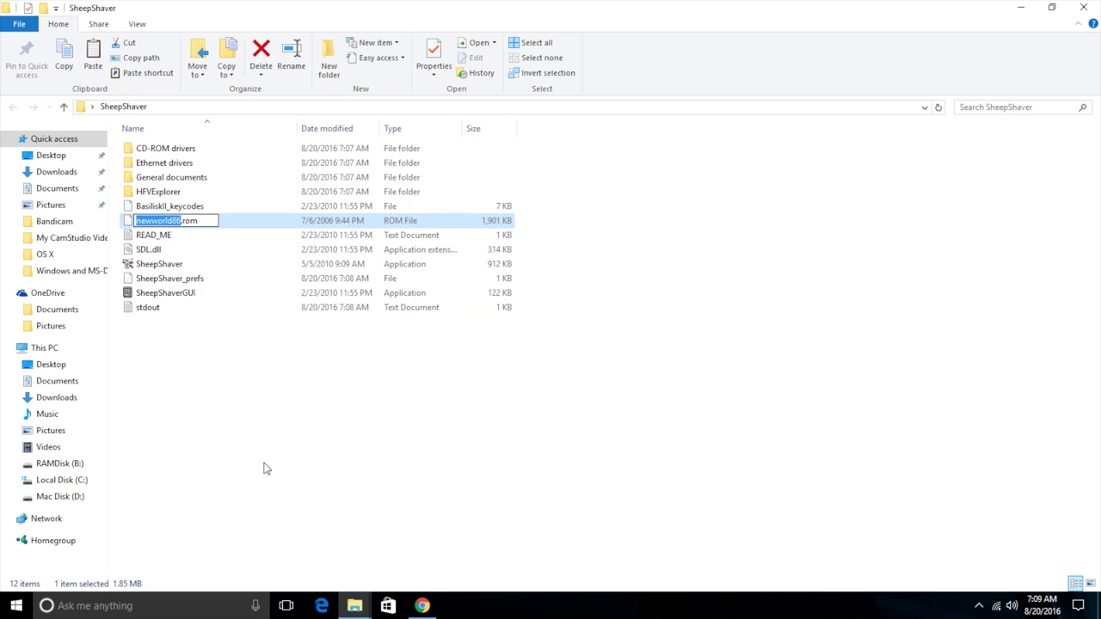
key("Right")
key("BackSpace")
key("BackSpace")
key("BackSpace")
key("BackSpace")
key("BackSpace")
key("BackSpace")
key("BackSpace")
key("BackSpace")
key("BackSpace")
key("BackSpace")
key("BackSpace")
key("BackSpace")
key("BackSpace")
key("BackSpace")
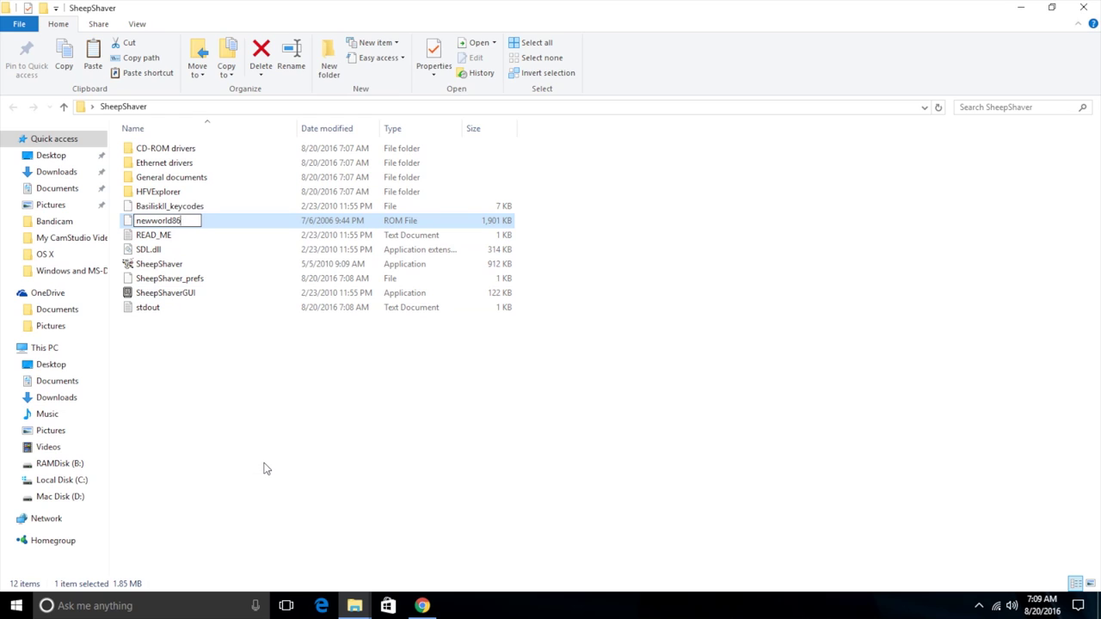
type("Mac OS ROM")
mouse_move(195, 220)
left_mouse_down()
mouse_move(138, 222)
mouse_move(182, 225)
left_mouse_up()
key("Return")
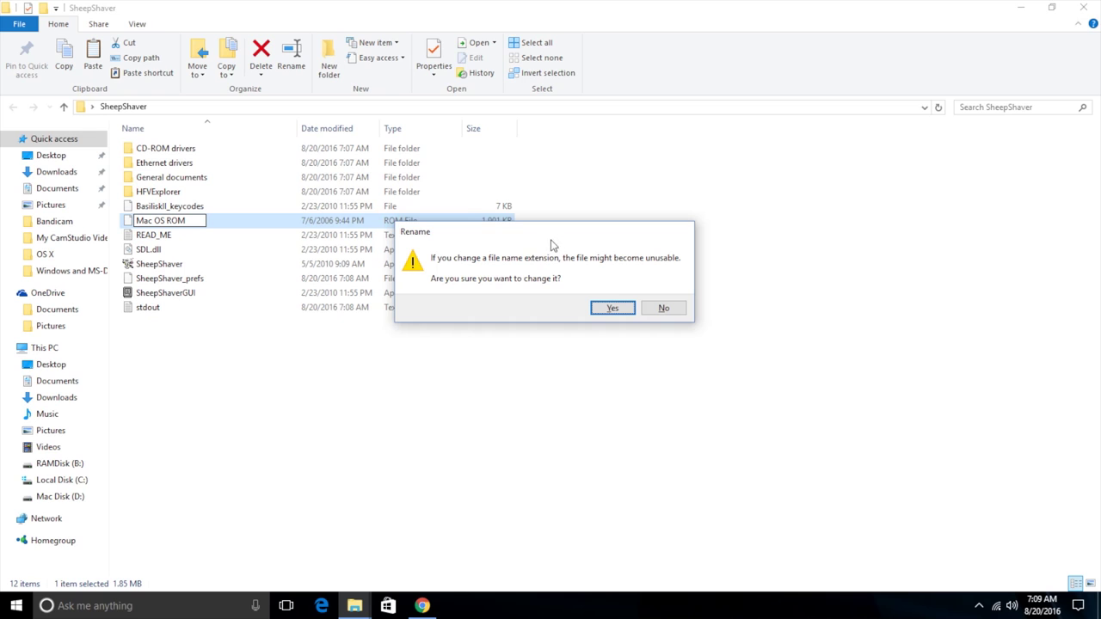
left_click(621, 309)
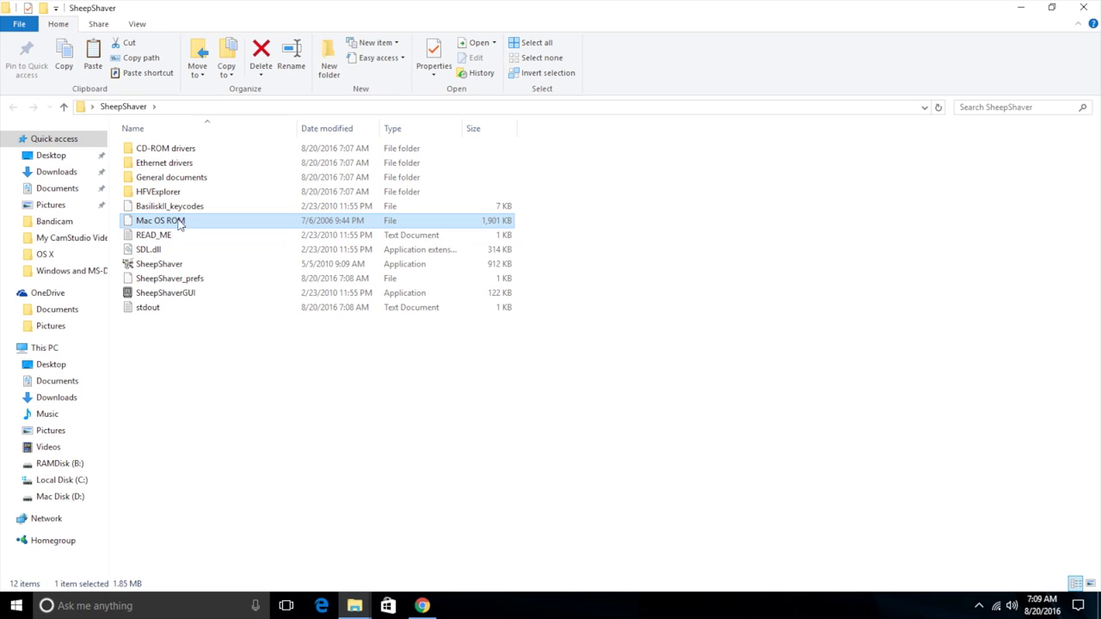
Step: Try to launch SheepShaverGUI from the SheepShaver folder and dismiss the error dialogs
double_click(184, 295)
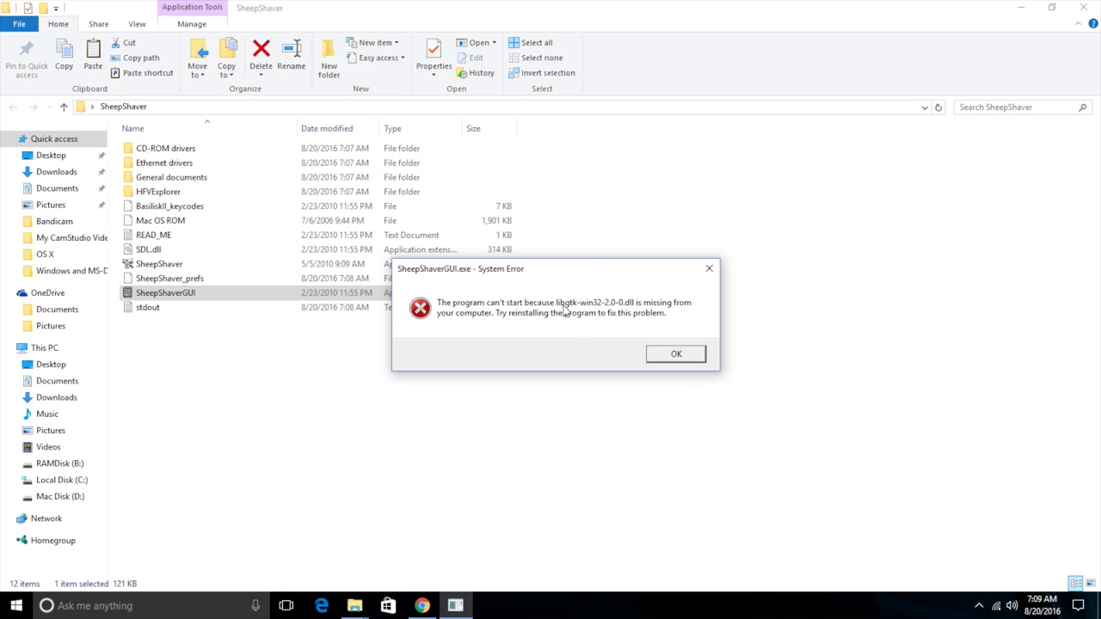
left_click(672, 355)
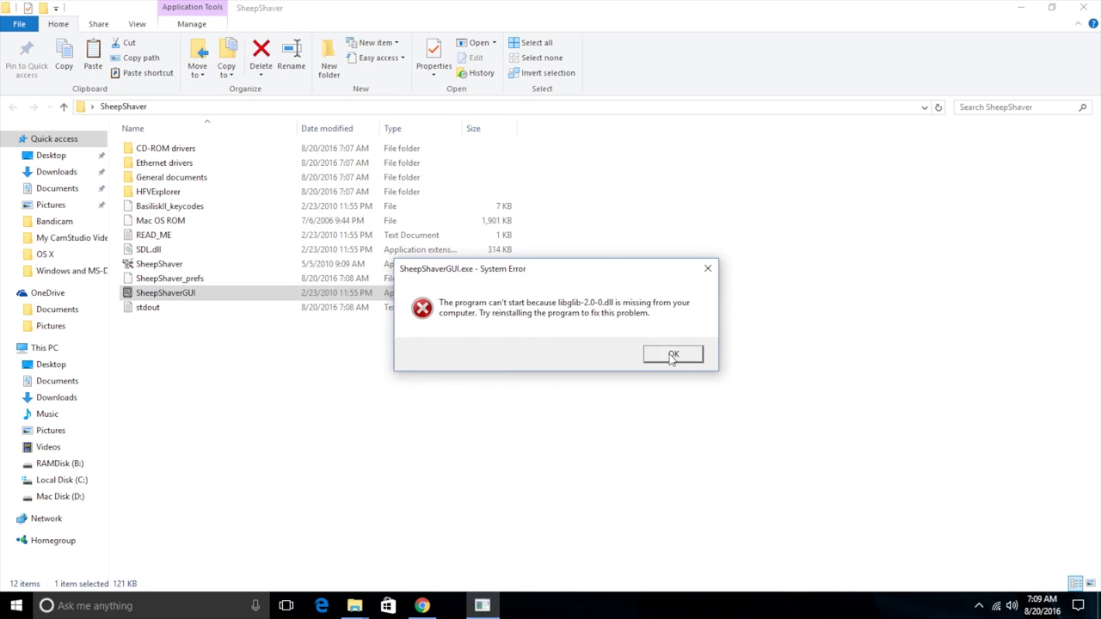
left_click(671, 356)
left_click(671, 355)
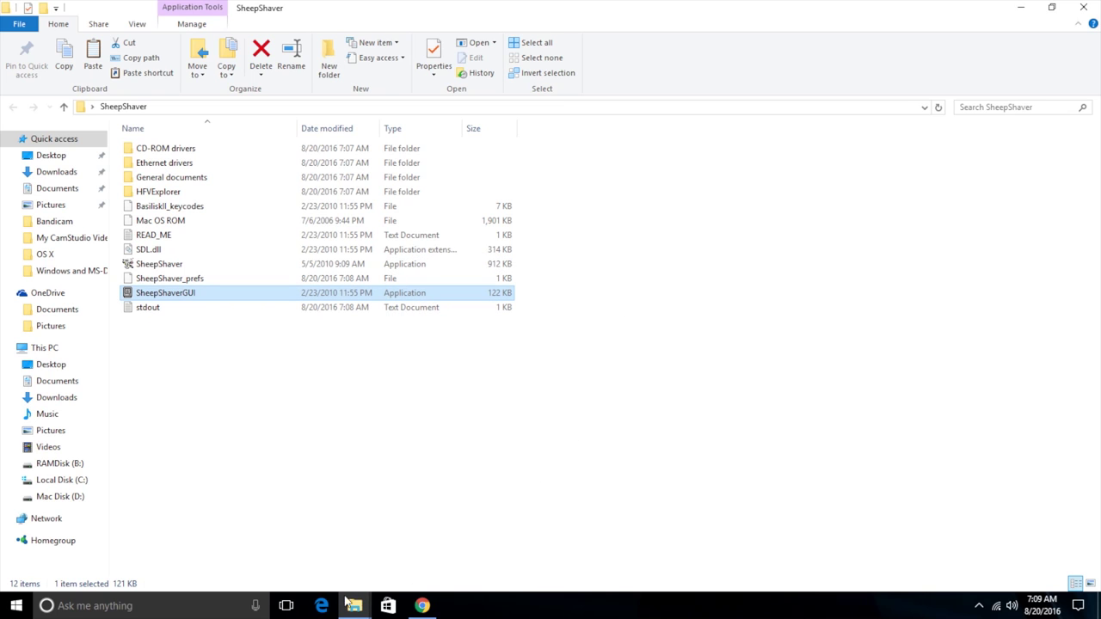
Step: Install GTK2-Runtime from the gtk2-runtime-2.24.10-2012-10-10-ash installer in Downloads, accepting the license and default options
mouse_move(352, 606)
left_click(285, 565)
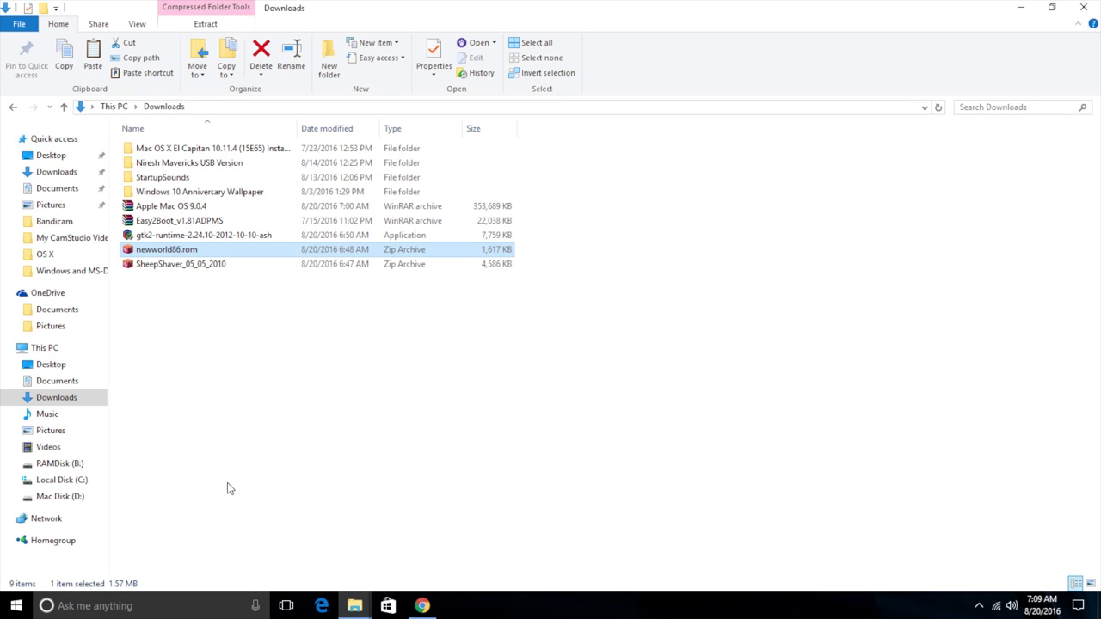
double_click(147, 235)
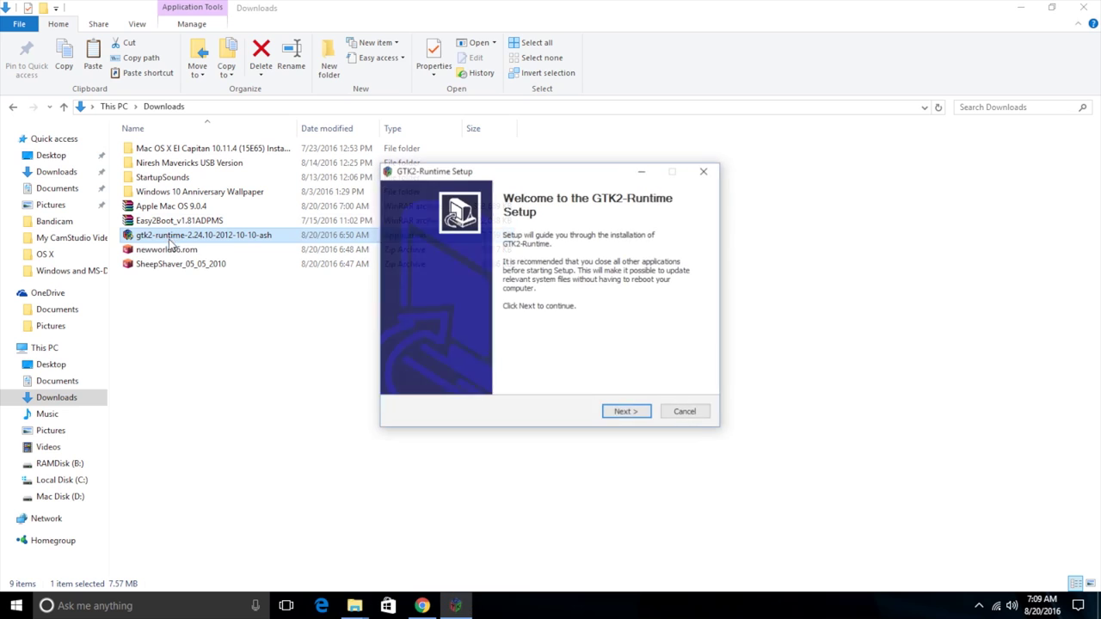
left_click(625, 412)
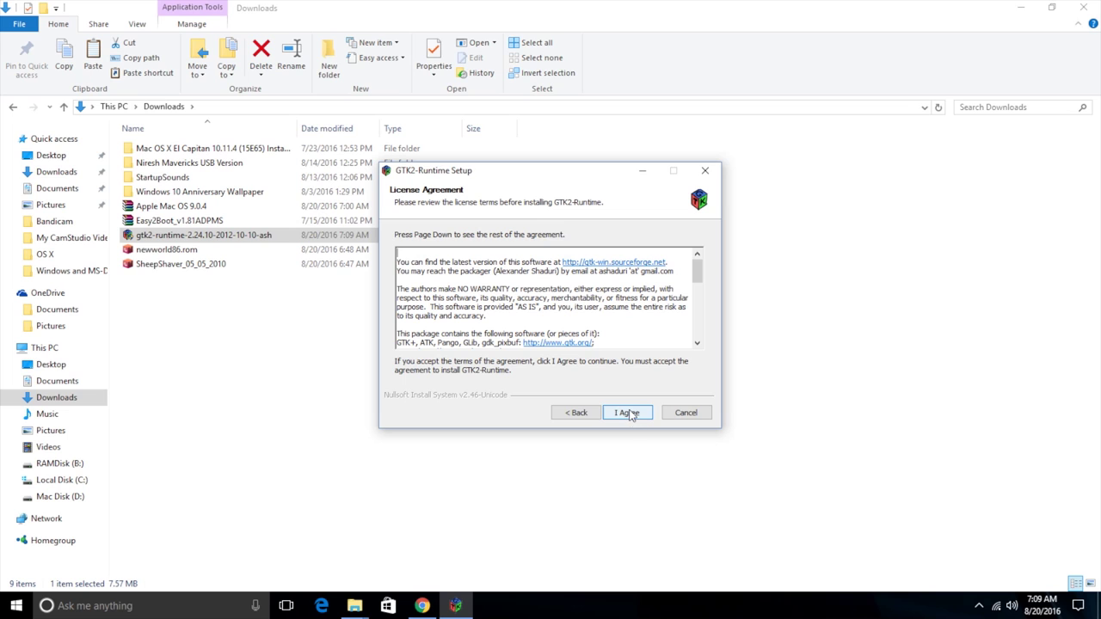
left_click(628, 413)
left_click(628, 413)
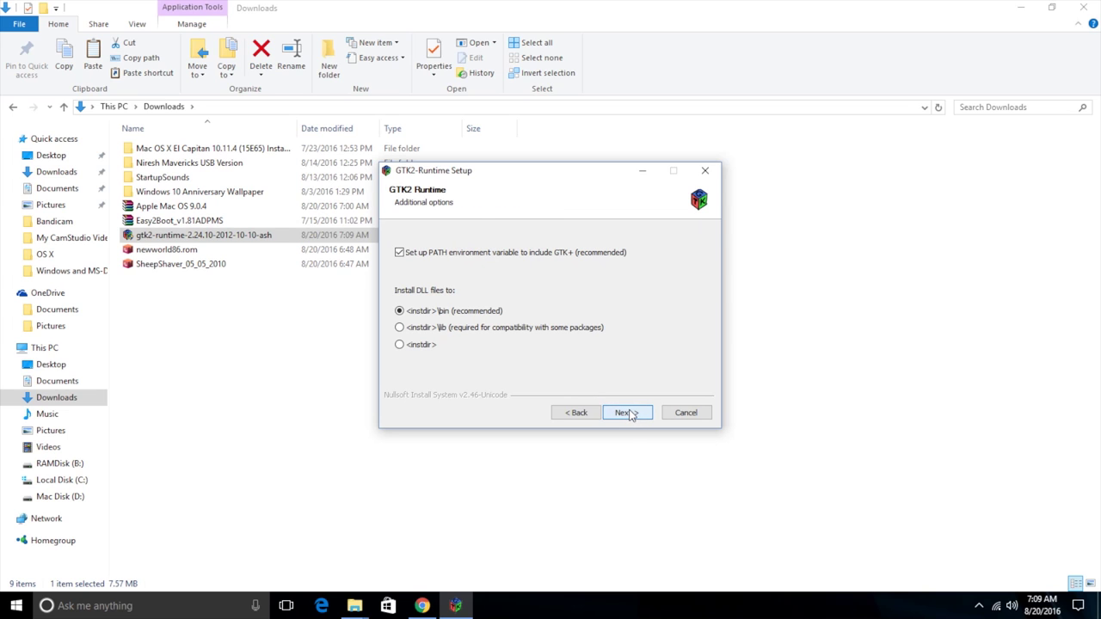
left_click(631, 413)
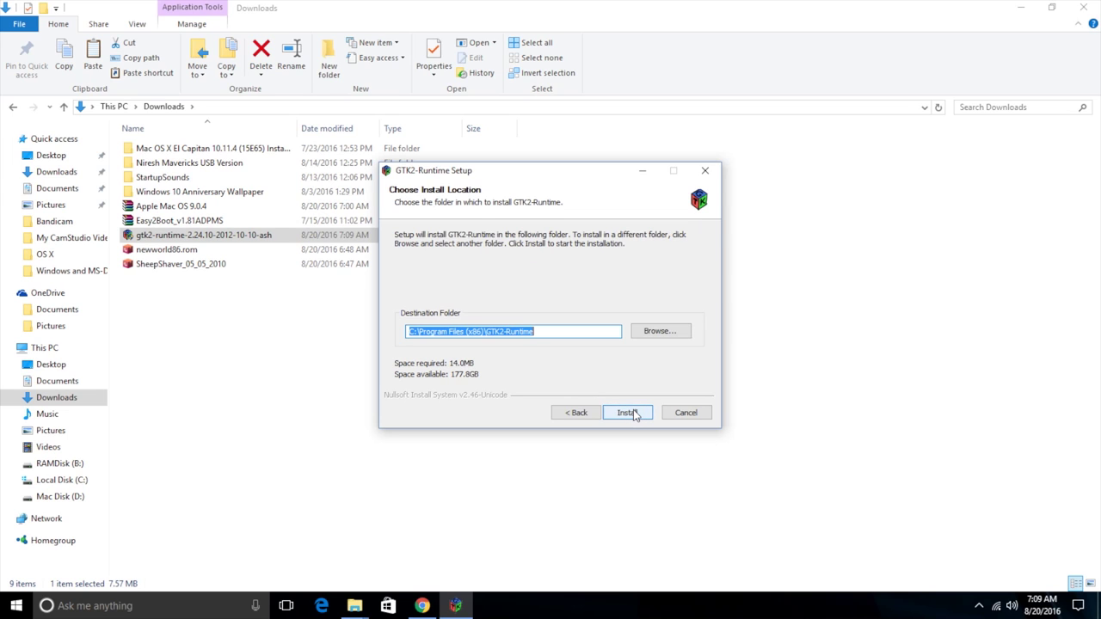
left_click(632, 412)
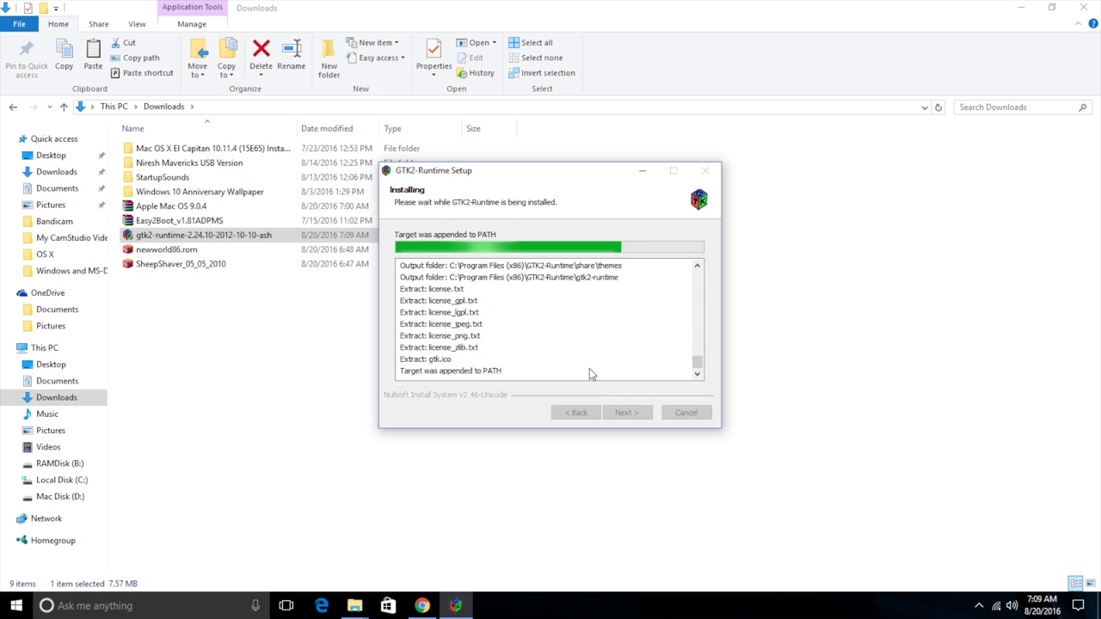
left_click(628, 412)
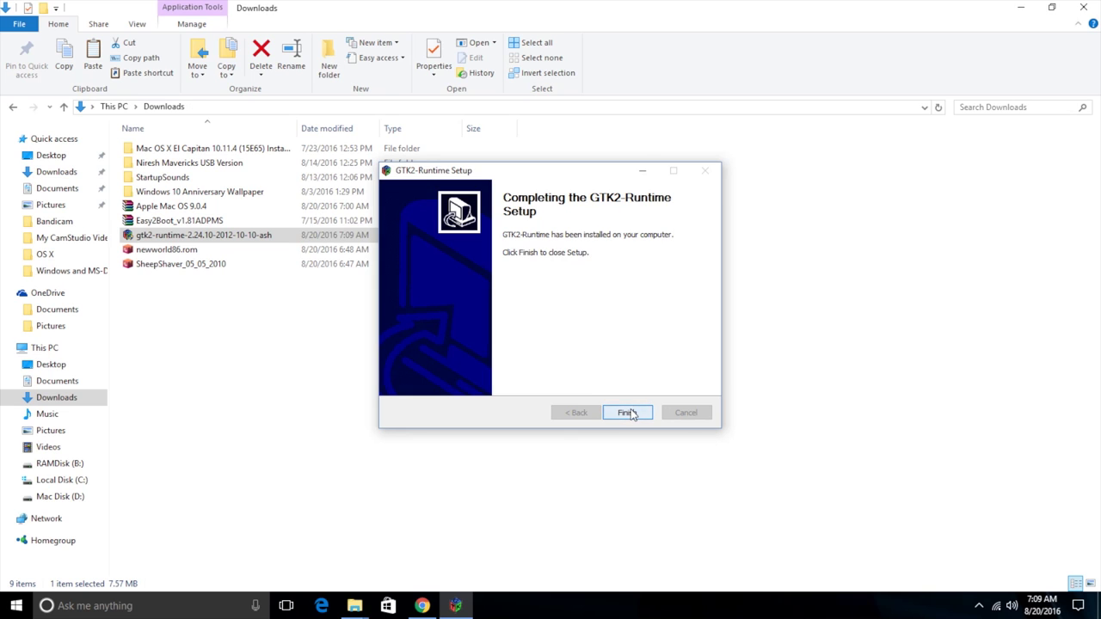
left_click(629, 413)
Step: Open SheepShaverGUI from the SheepShaver folder, start the emulator and dismiss the CD-ROM driver warning
mouse_move(355, 605)
left_click(404, 533)
double_click(241, 295)
left_click(55, 286)
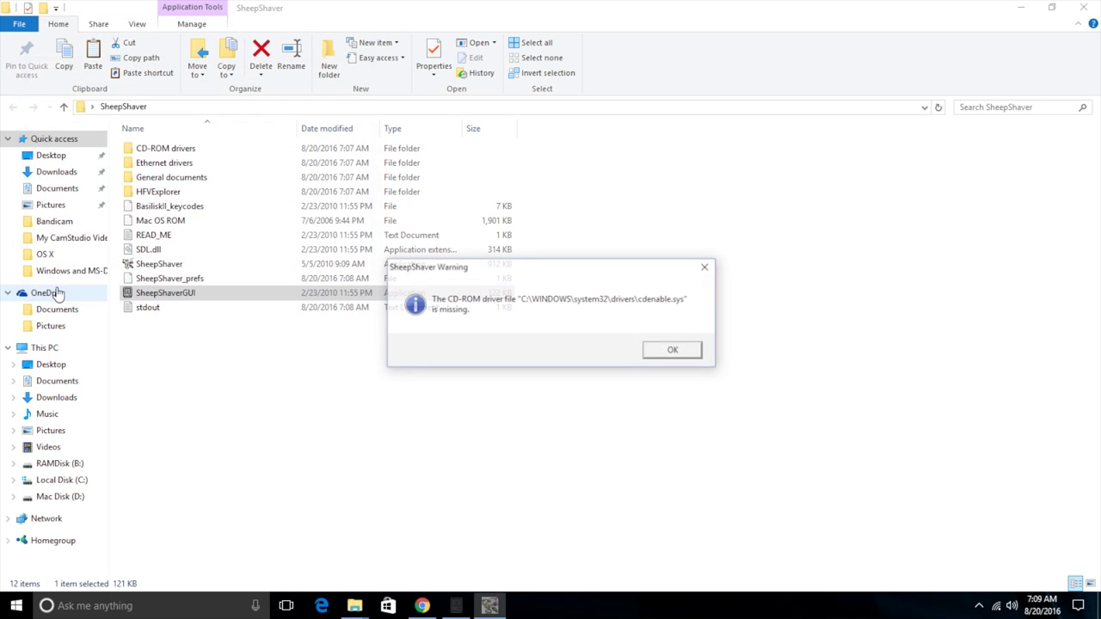
left_click(673, 351)
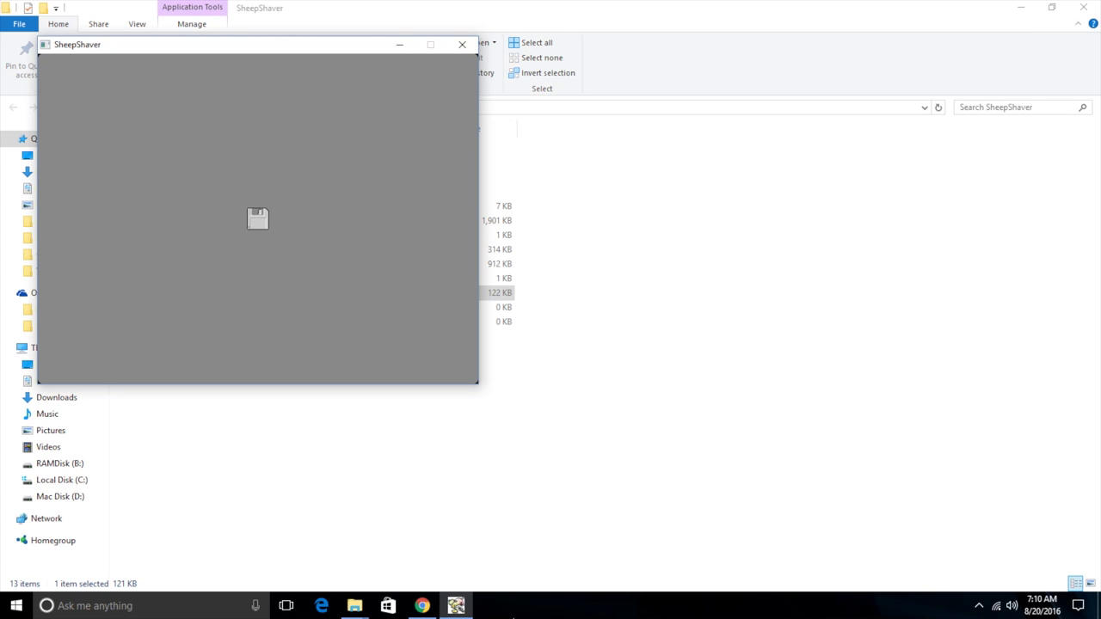
Step: End the SheepShaver (32 bit) task in Task Manager and close Task Manager
right_click(523, 612)
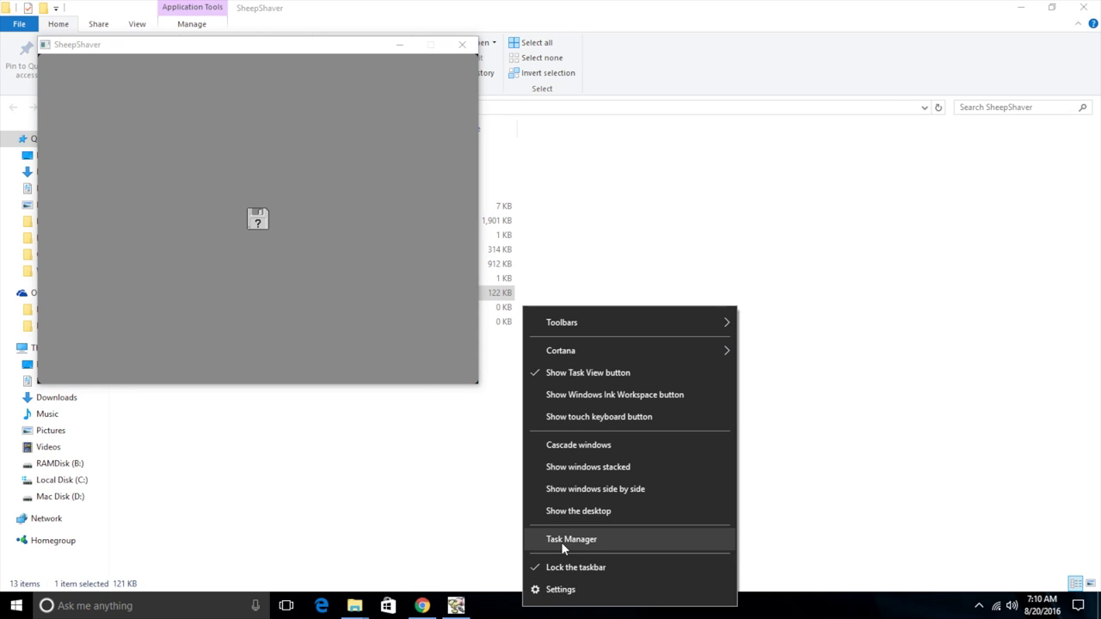
left_click(560, 540)
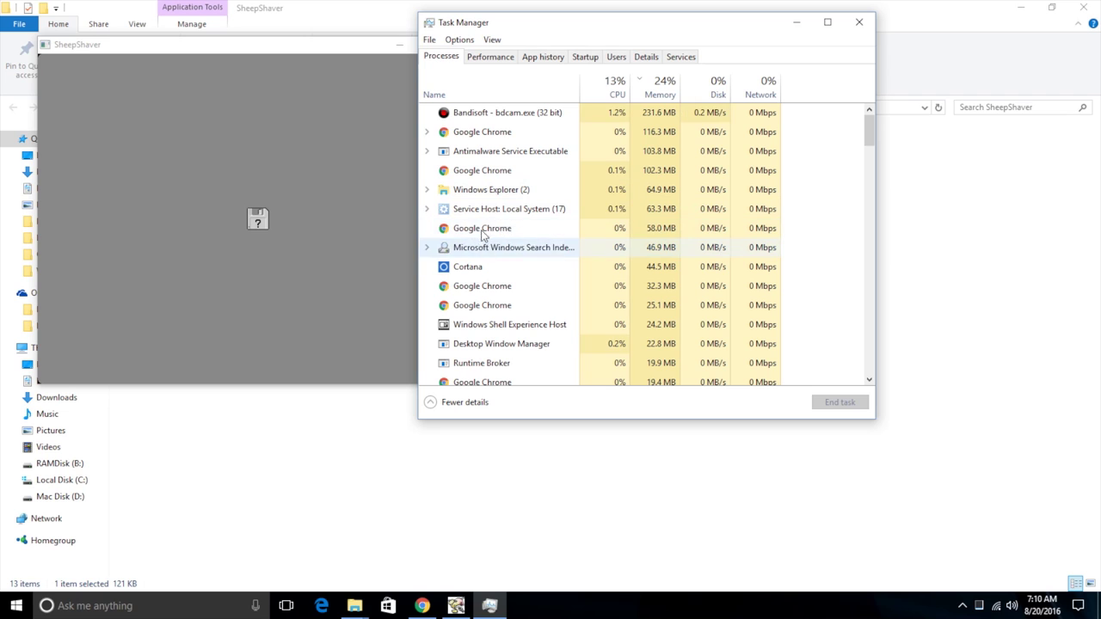
scroll(499, 330, "down", 1)
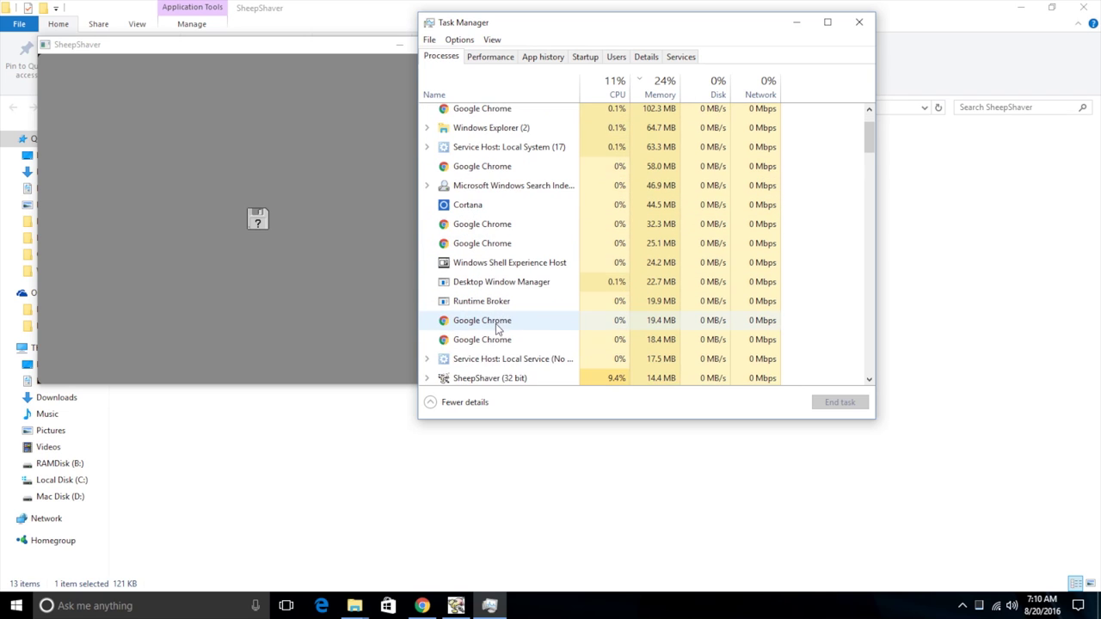
left_click(552, 375)
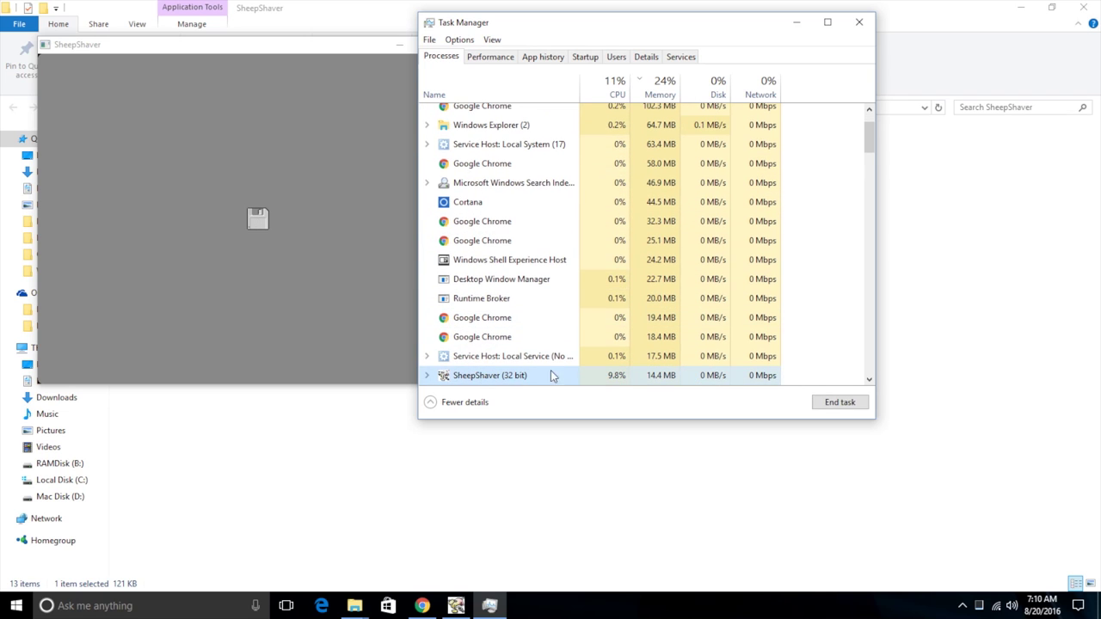
left_click(826, 403)
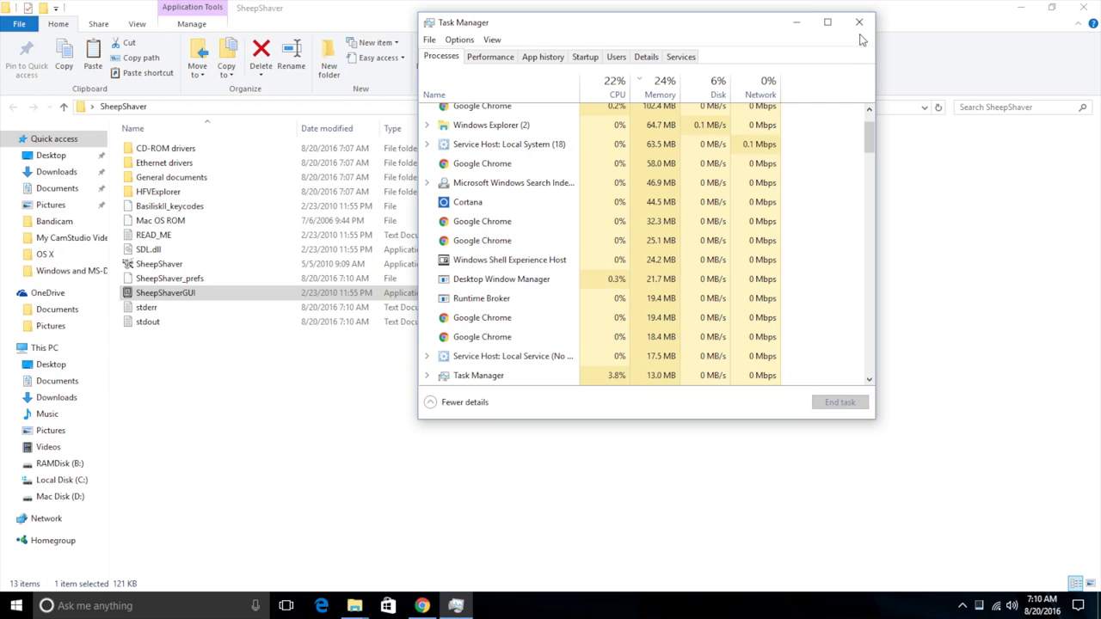
left_click(858, 21)
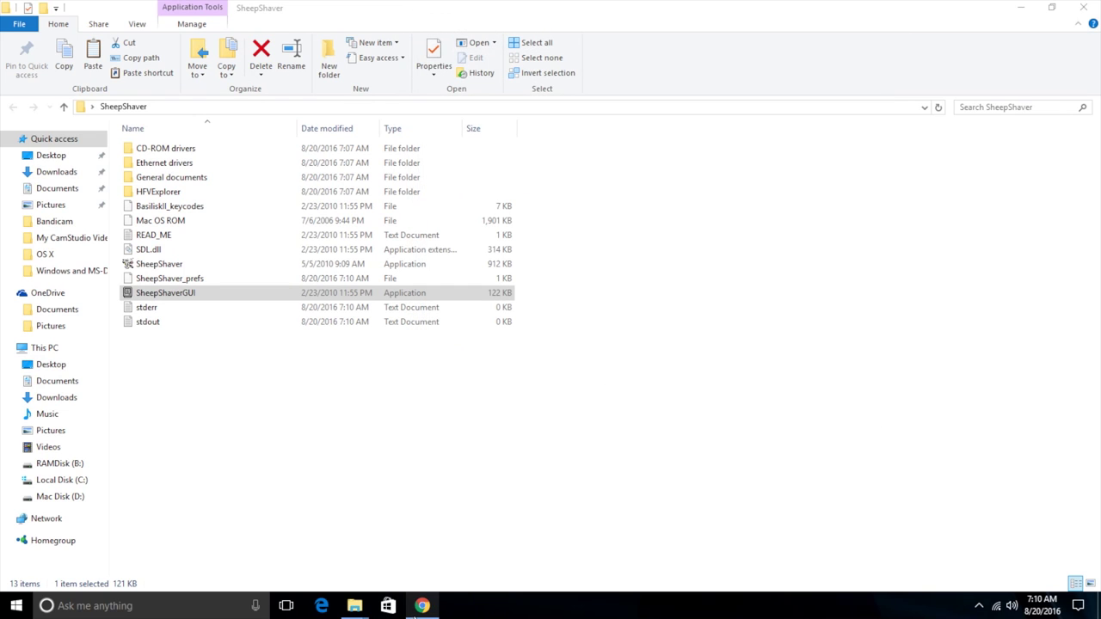
Step: Extract the Apple Mac OS 9.0.4 archive from Downloads into the desktop's SheepShaver folder, and close the archive and Downloads windows
mouse_move(365, 613)
left_click(327, 516)
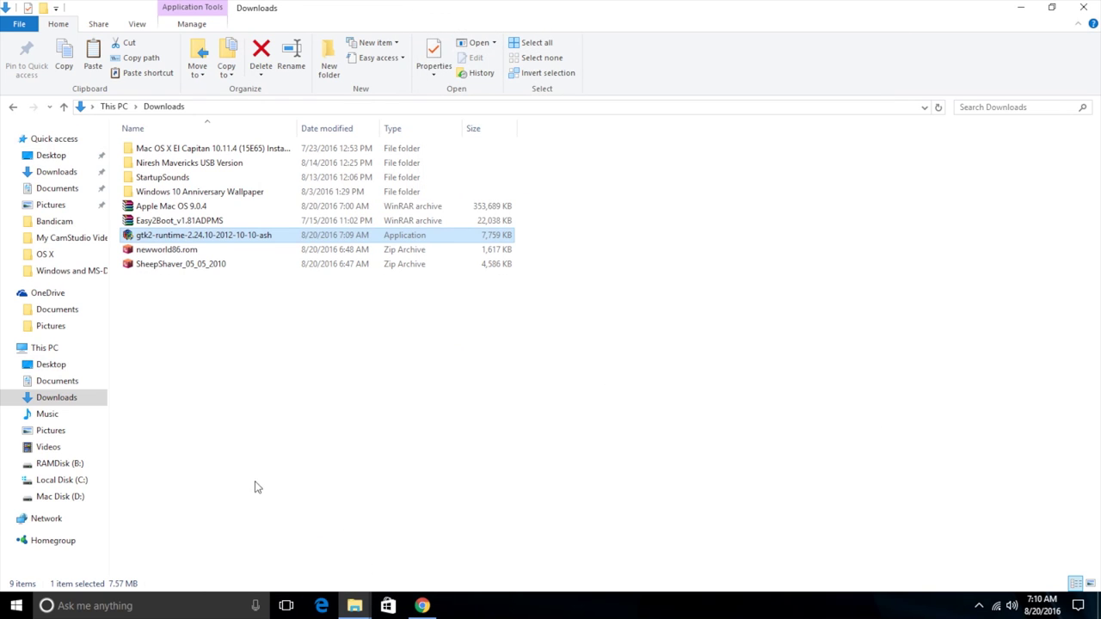
left_click(179, 206)
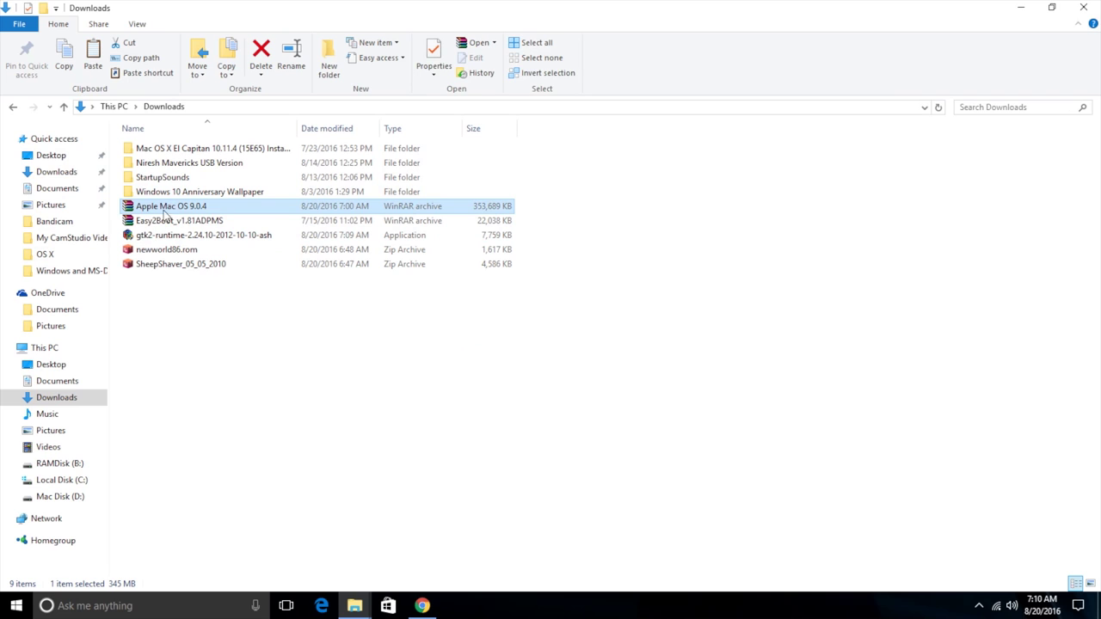
double_click(218, 209)
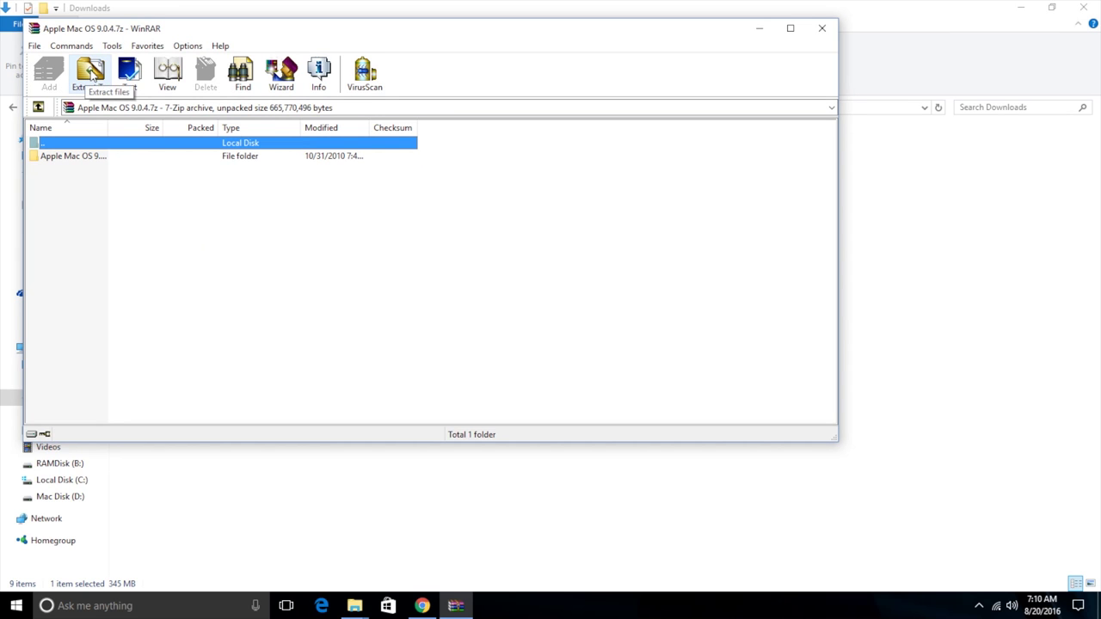
left_click(91, 73)
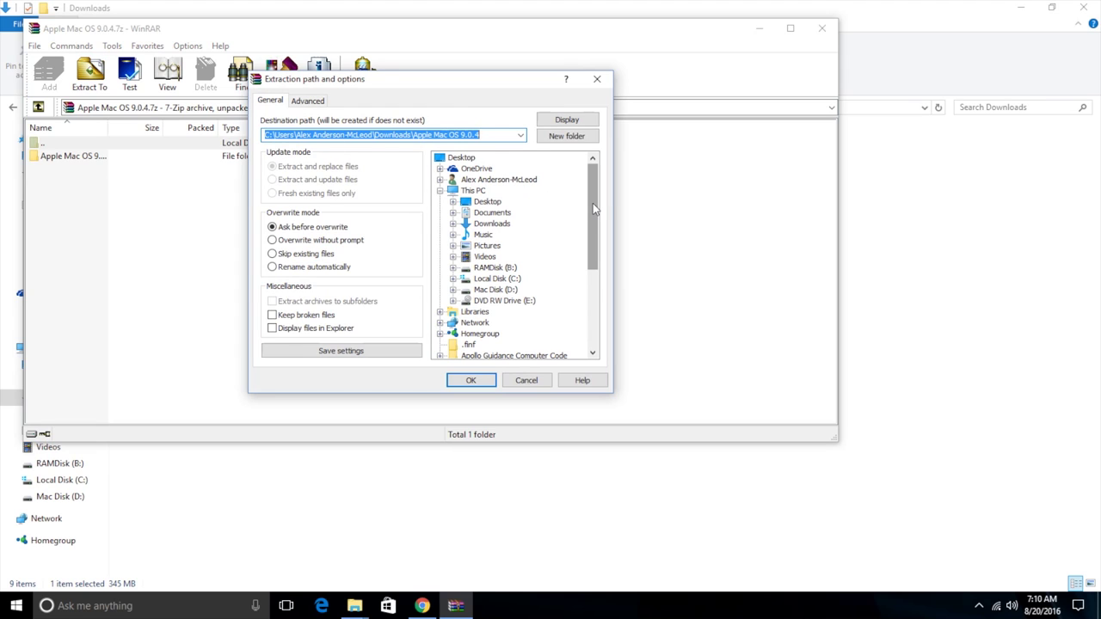
left_click(454, 203)
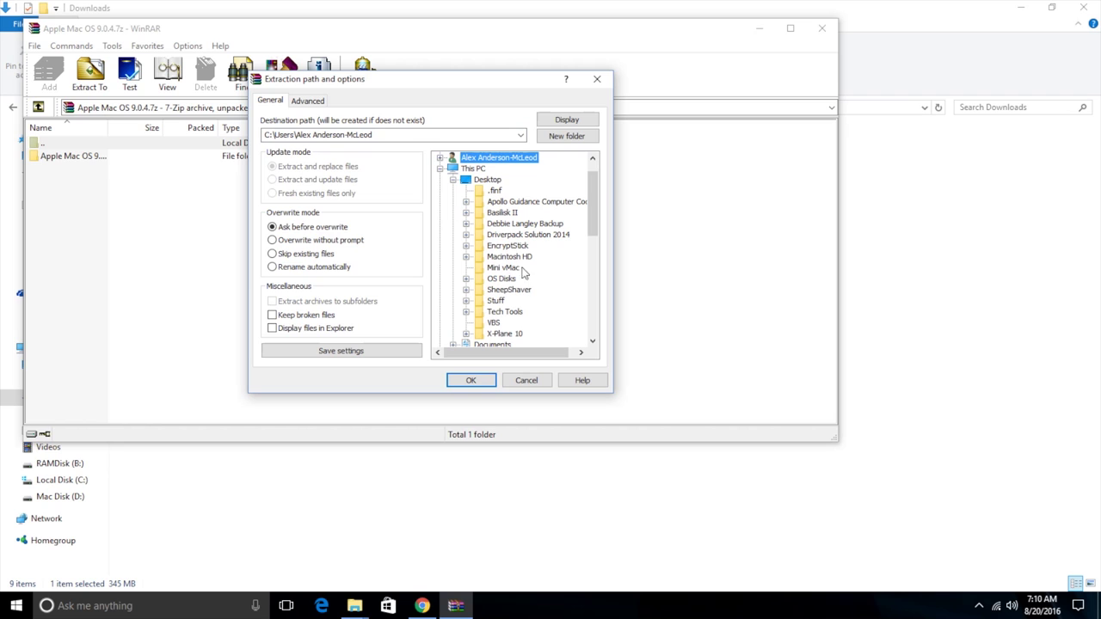
left_click(512, 293)
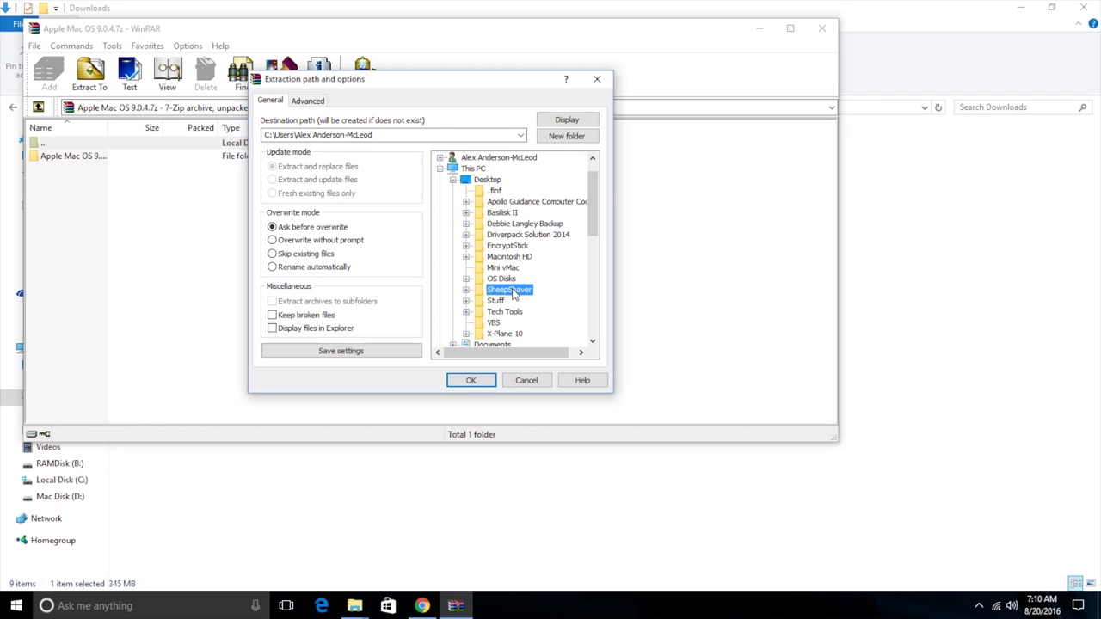
left_click(472, 381)
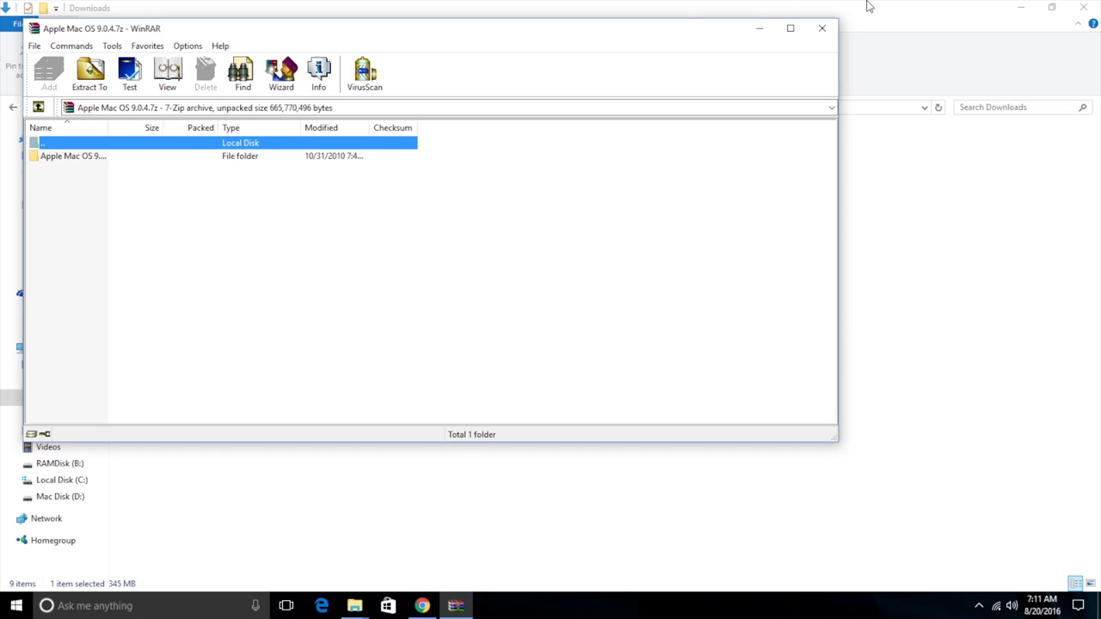
left_click(824, 31)
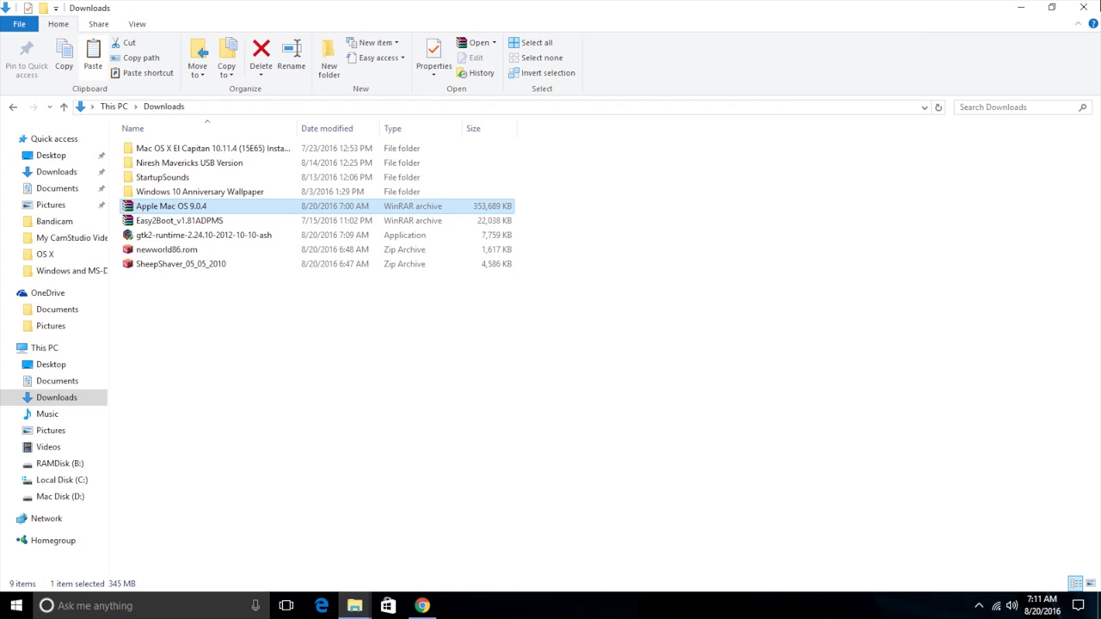
left_click(1095, 7)
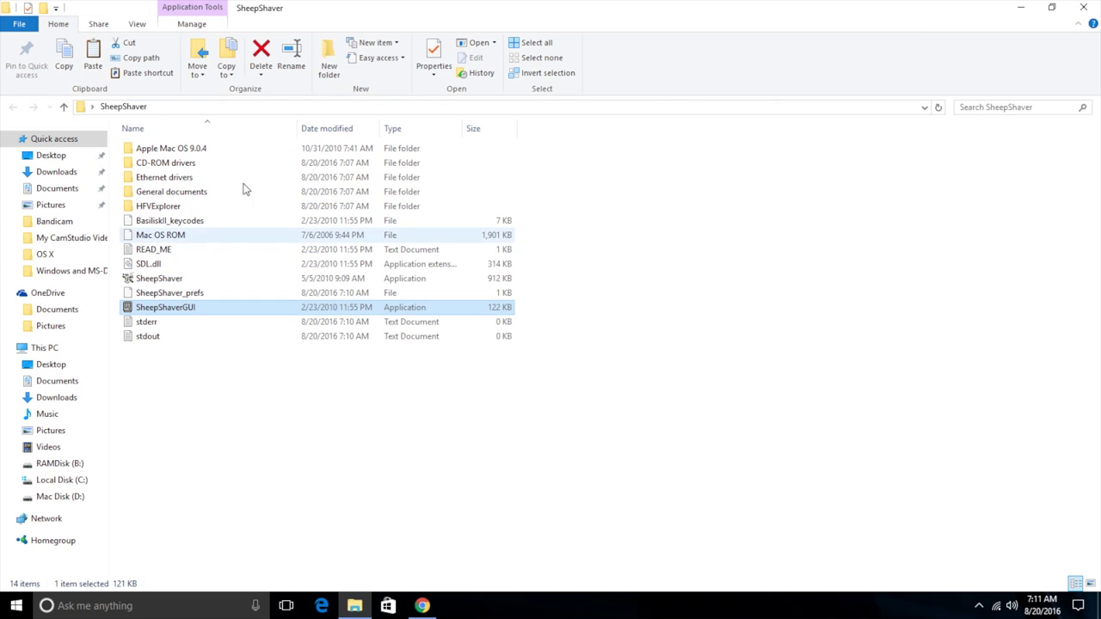
Step: Copy the Apple MacOS 9.0.4 image from its subfolder into the SheepShaver folder and delete the Apple Mac OS 9.0.4 subfolder
double_click(215, 150)
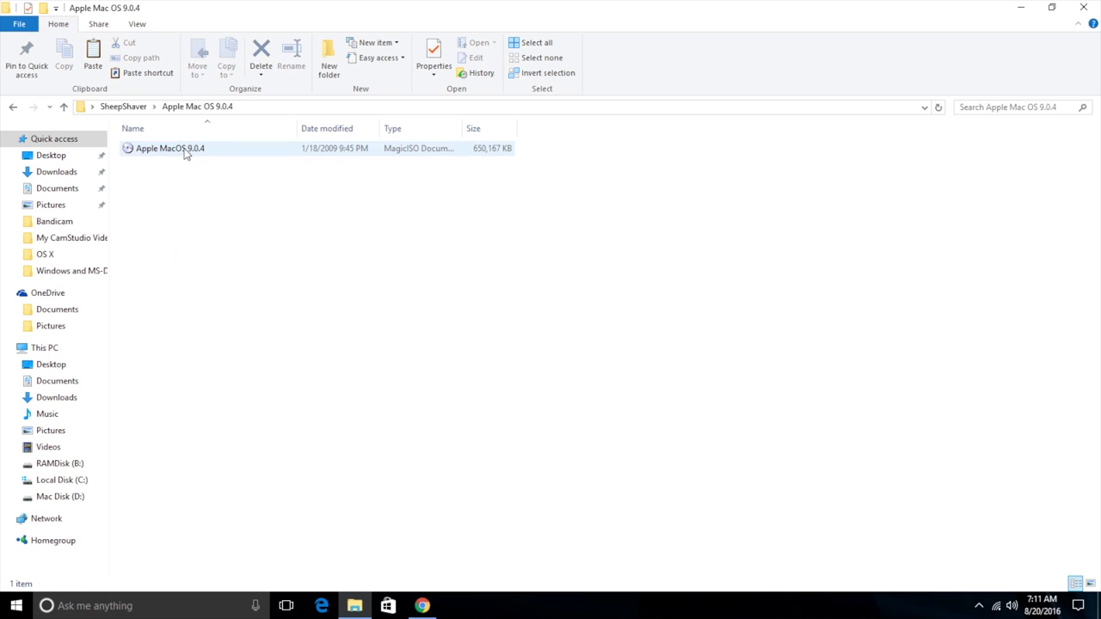
right_click(184, 152)
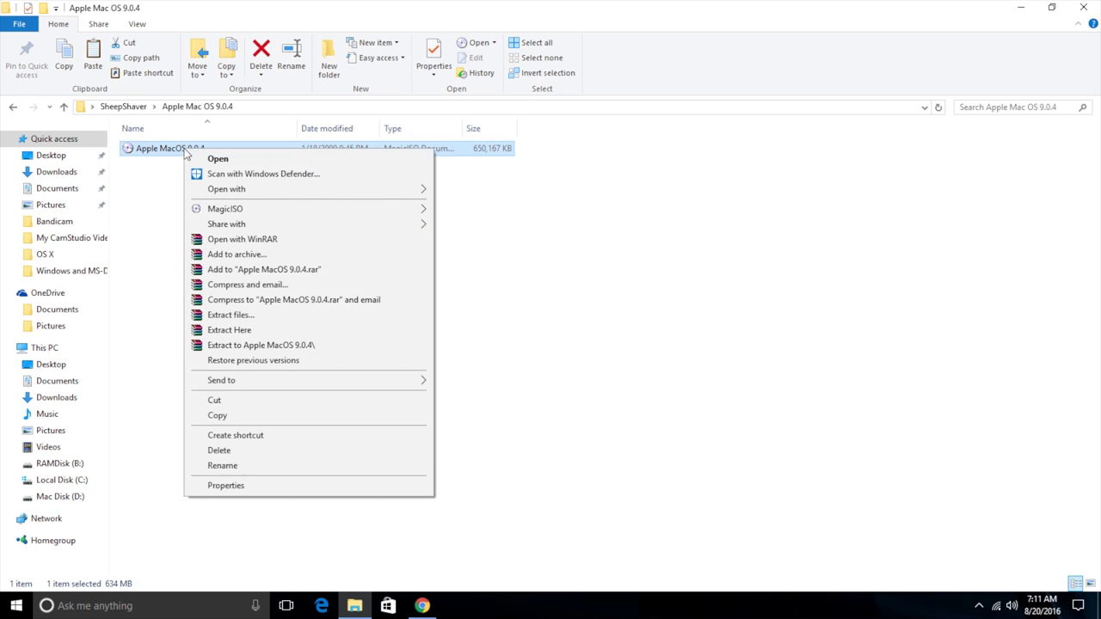
left_click(198, 418)
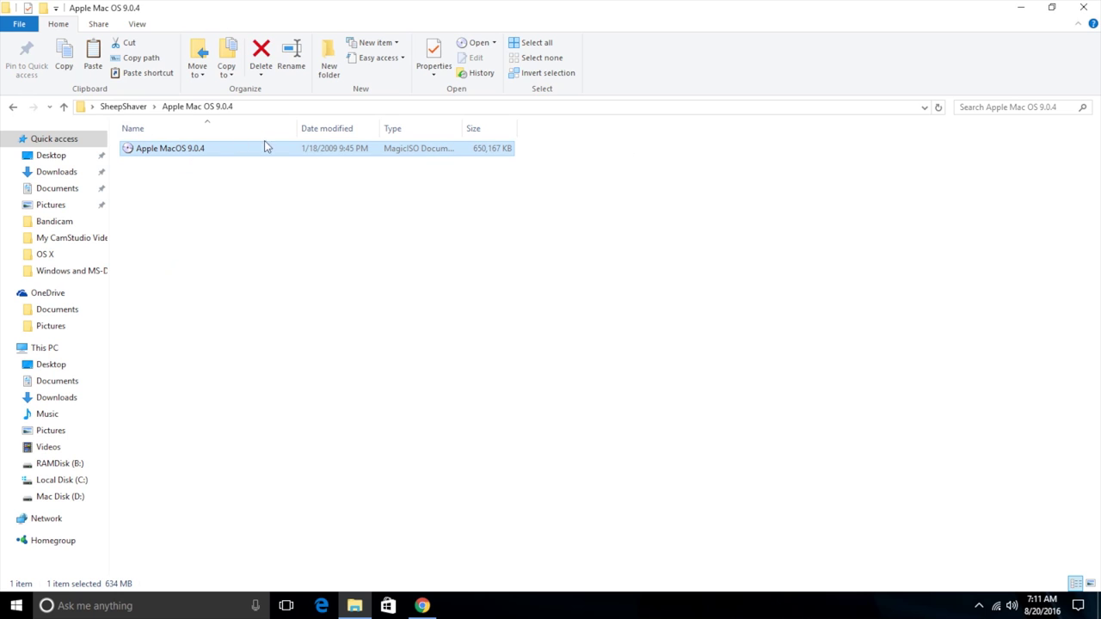
left_click(13, 107)
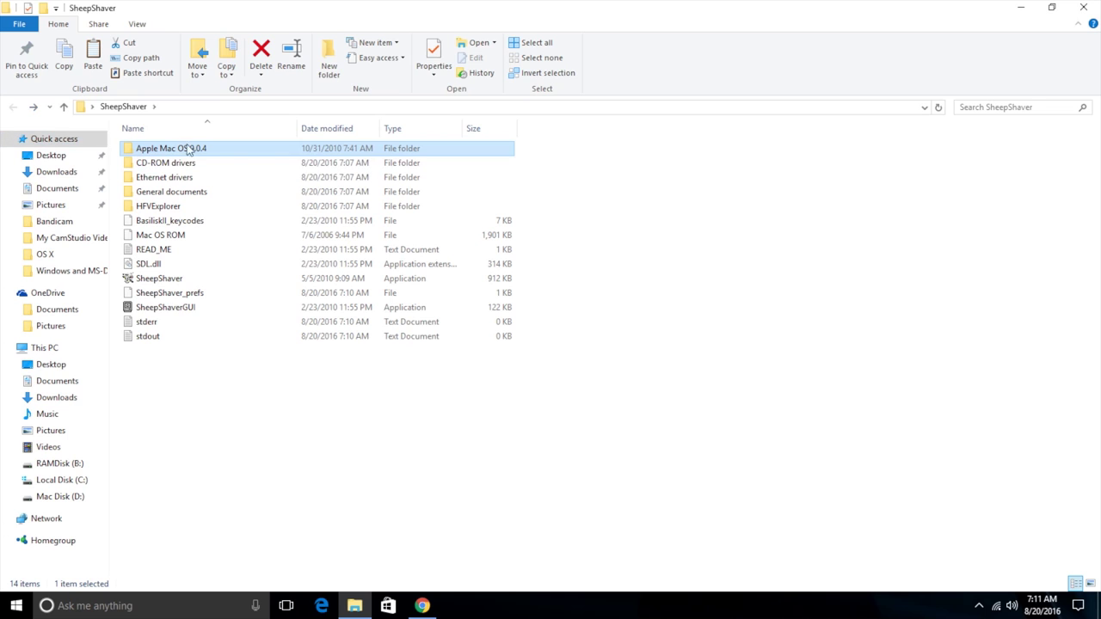
right_click(202, 419)
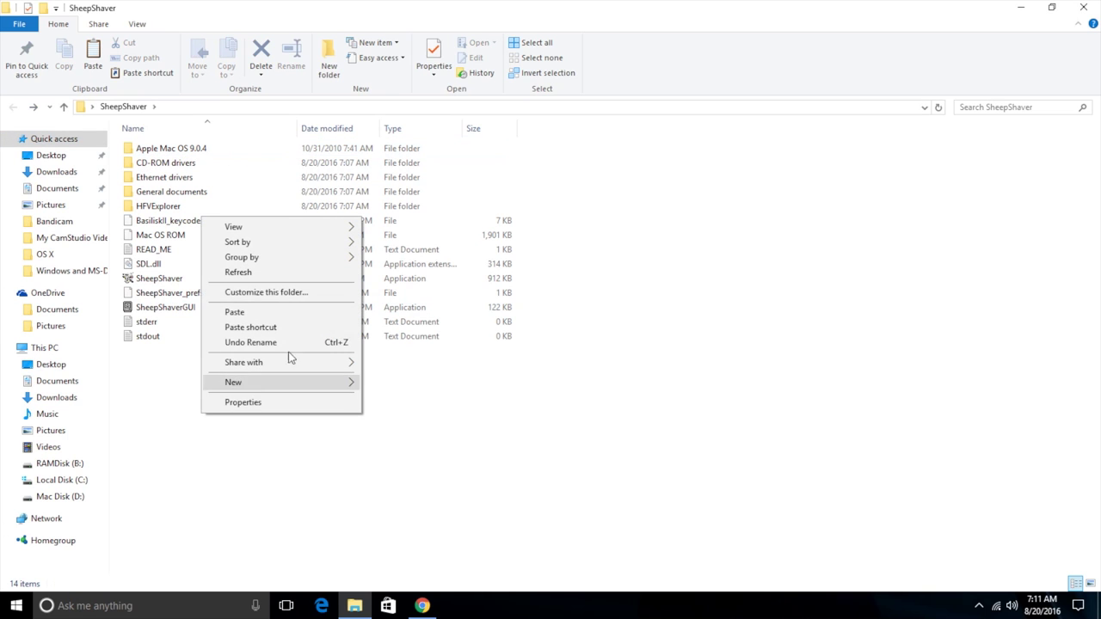
left_click(248, 312)
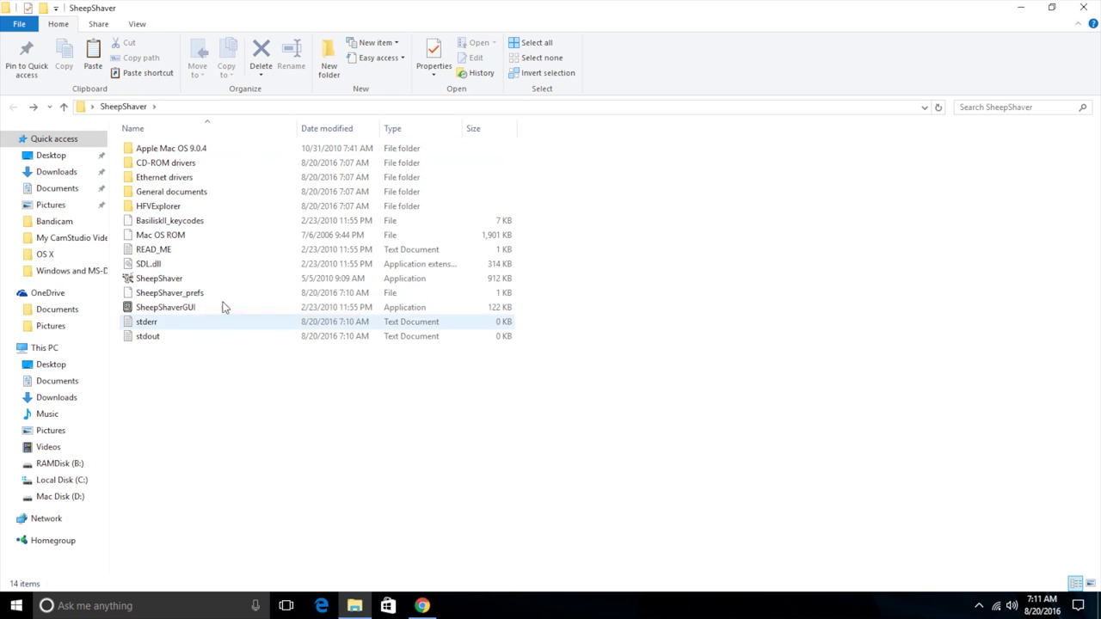
right_click(184, 149)
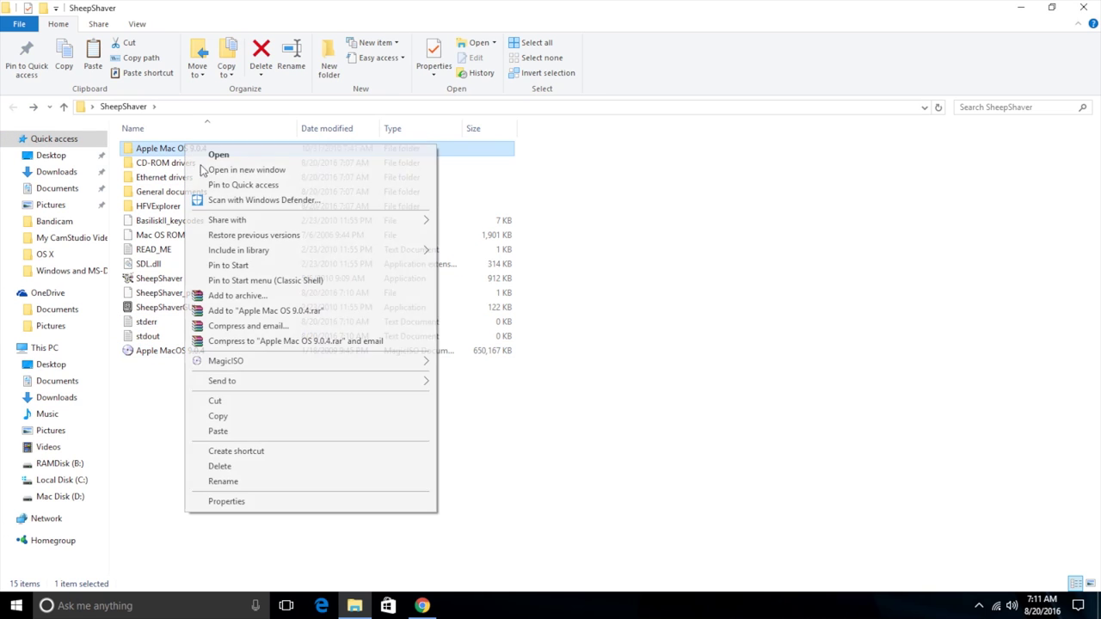
left_click(270, 469)
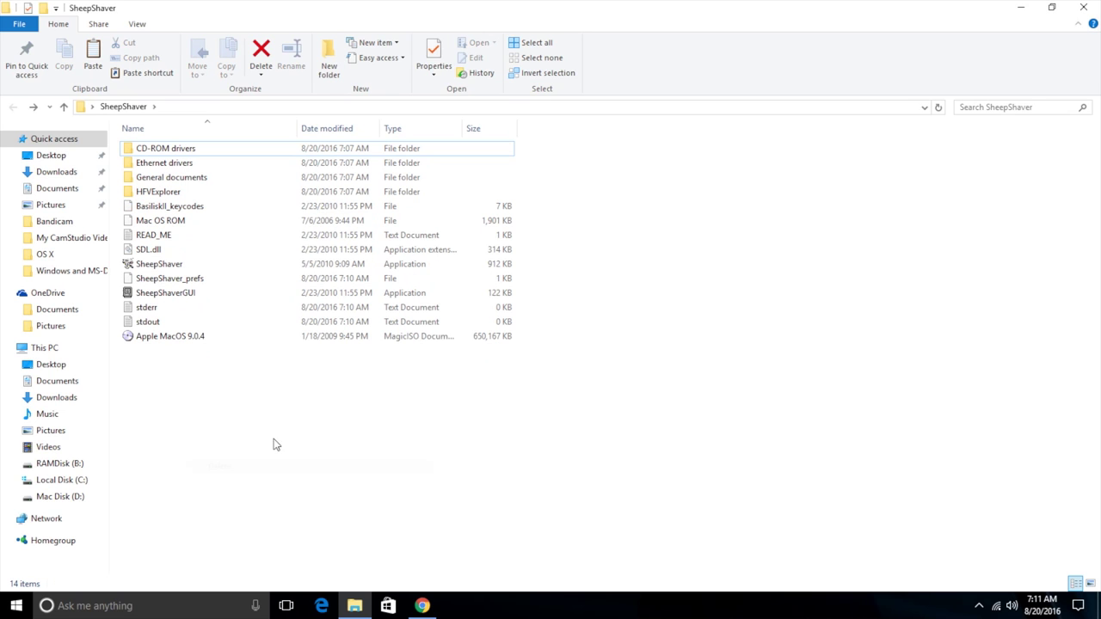
Step: Open SheepShaverGUI, set the CD-ROM drive to E:\ and enable the "My Computer" icon on the Mac desktop
double_click(196, 297)
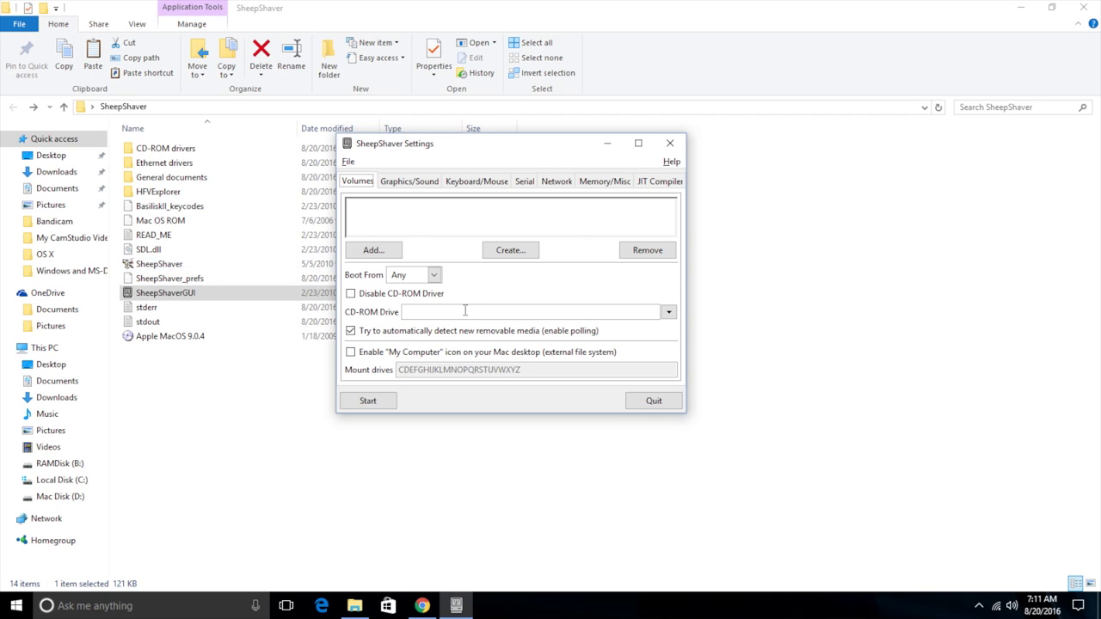
left_click(668, 311)
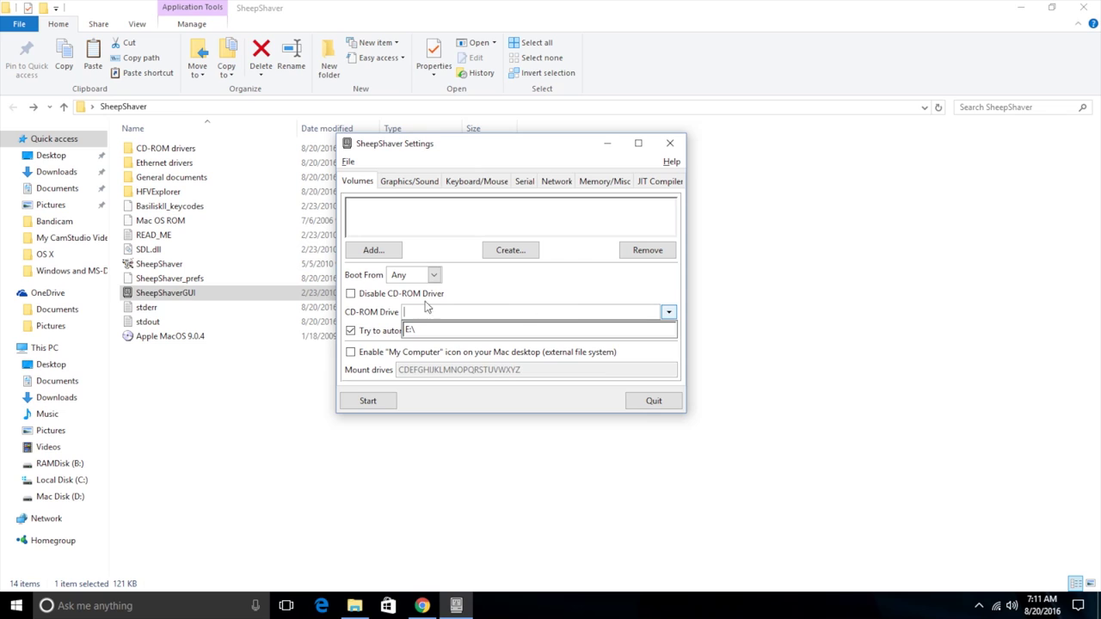
left_click(418, 330)
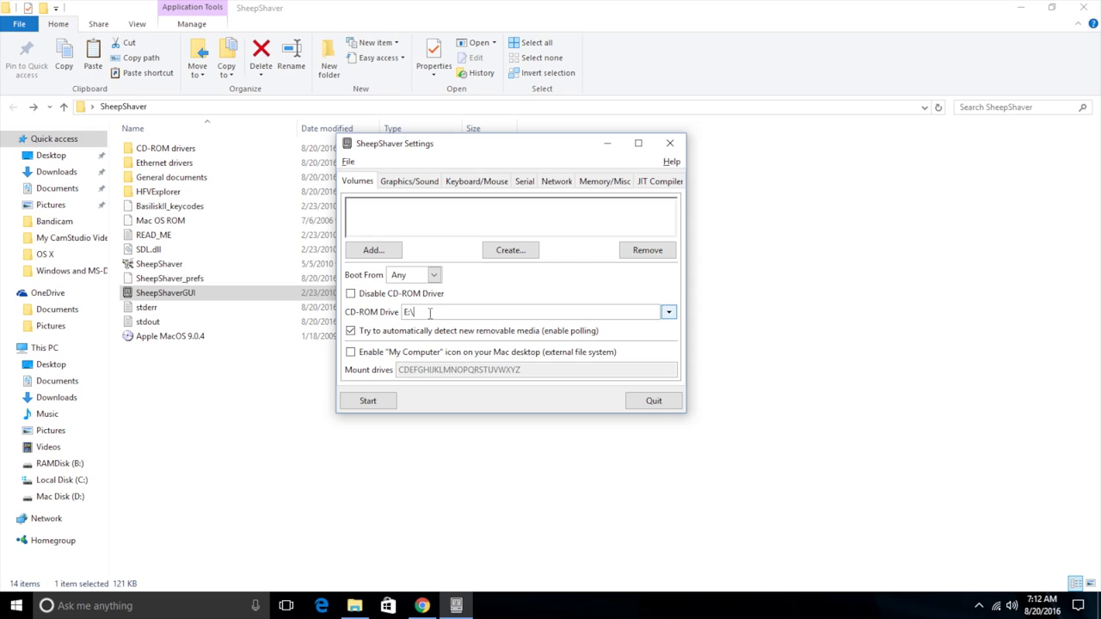
left_click(668, 313)
left_click(671, 314)
left_click(351, 353)
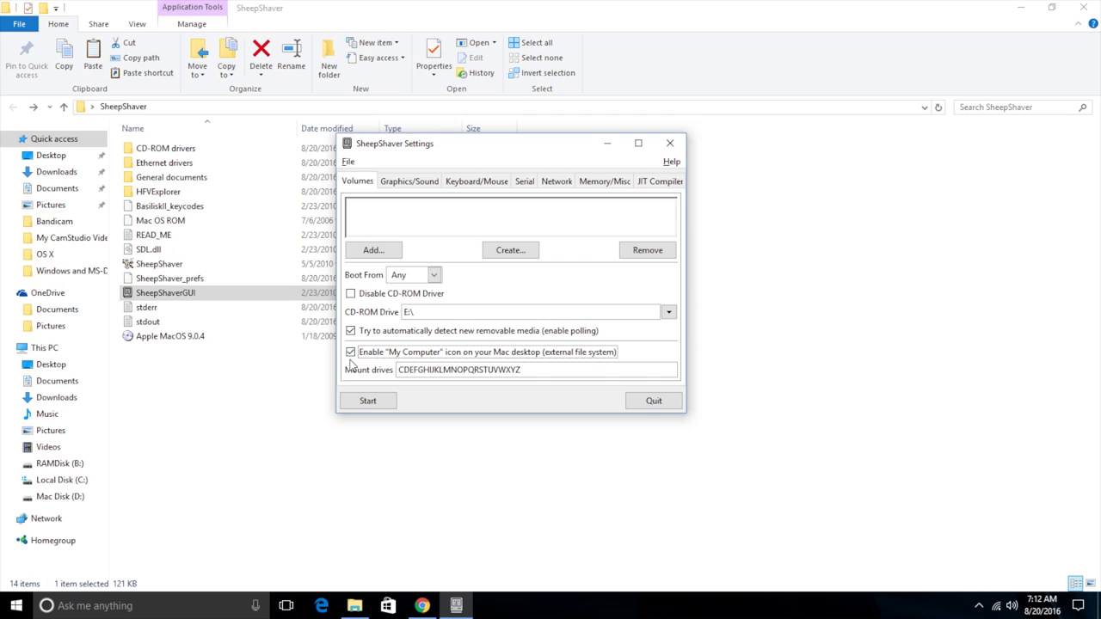
Step: Create a 1000 MB hardfile volume named Mac OS 9.hfv in the SheepShaver folder
left_click(521, 252)
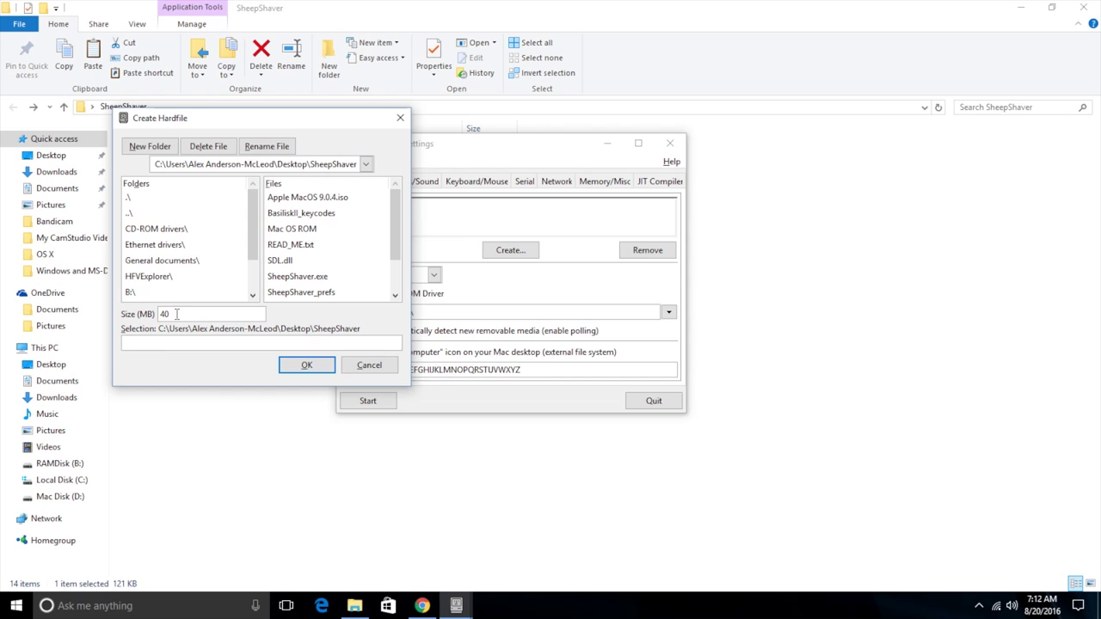
left_click_drag(176, 314, 139, 317)
type("1000")
left_click(305, 367)
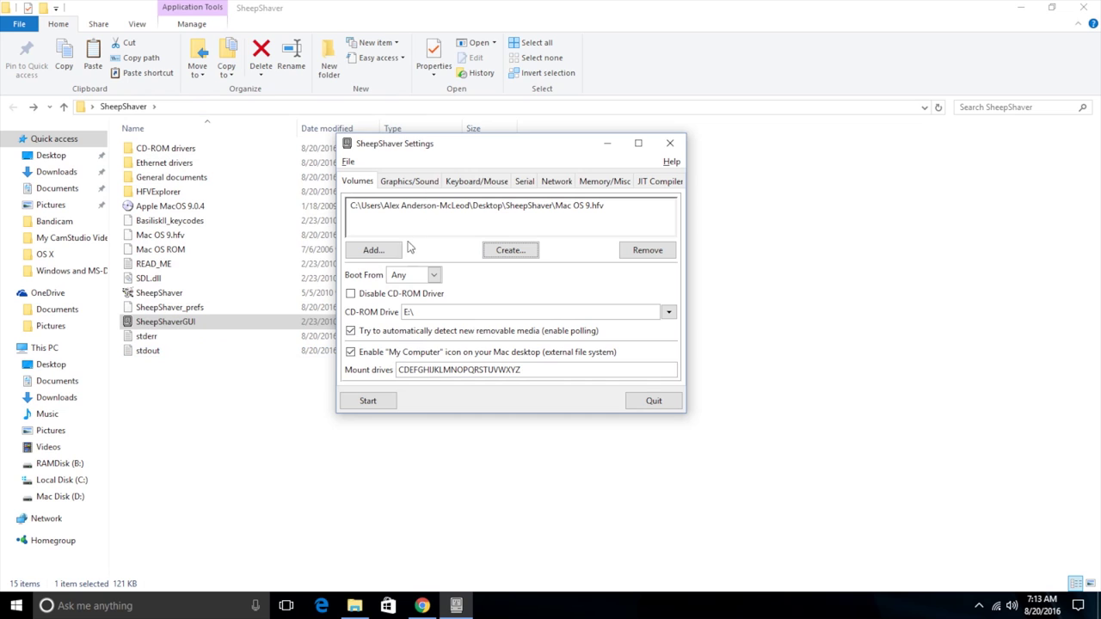
Step: Add Apple MacOS 9.0.4.iso from the SheepShaver folder to the volume list
left_click(377, 253)
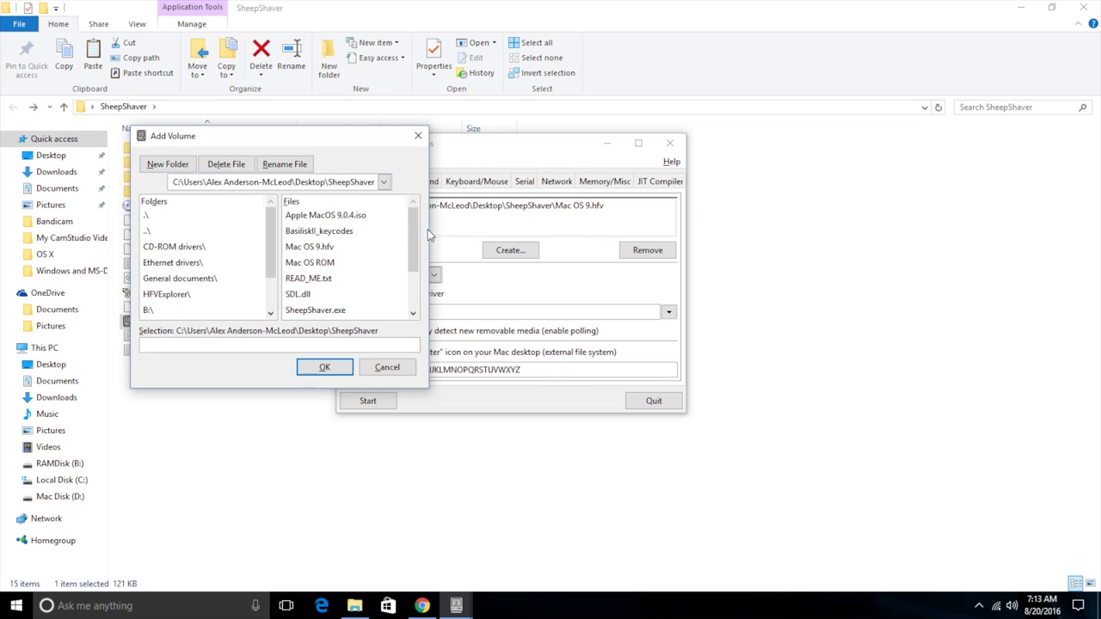
left_click(318, 217)
left_click(327, 368)
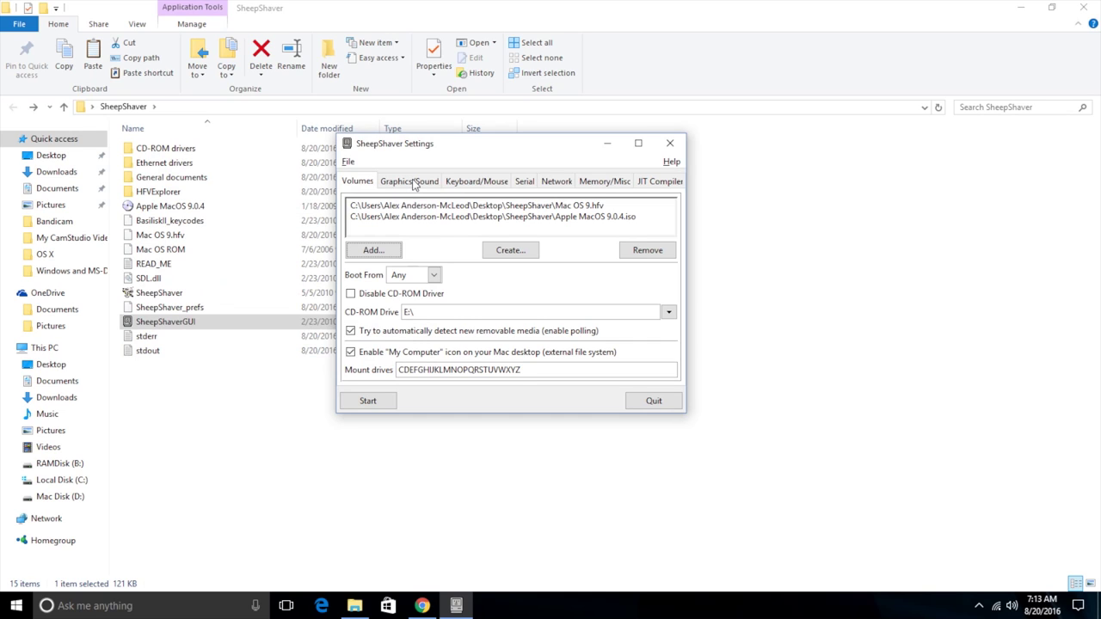
Step: Set the window refresh rate to Dynamic and the emulator's display size to 1024 wide by 768 high
left_click(414, 184)
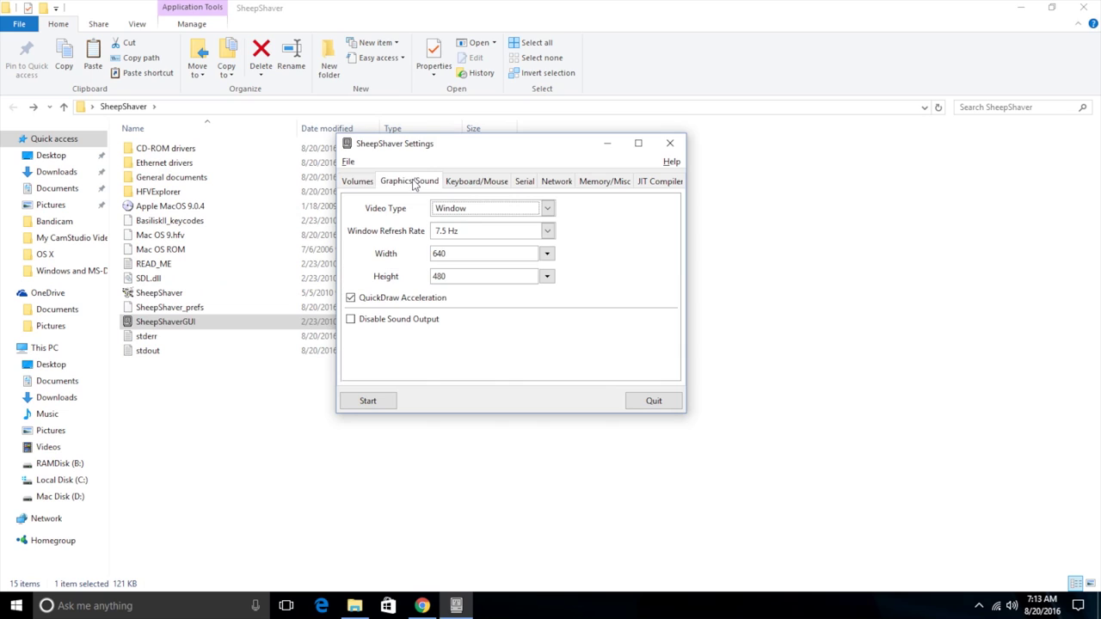
left_click(545, 210)
left_click(545, 211)
left_click(548, 231)
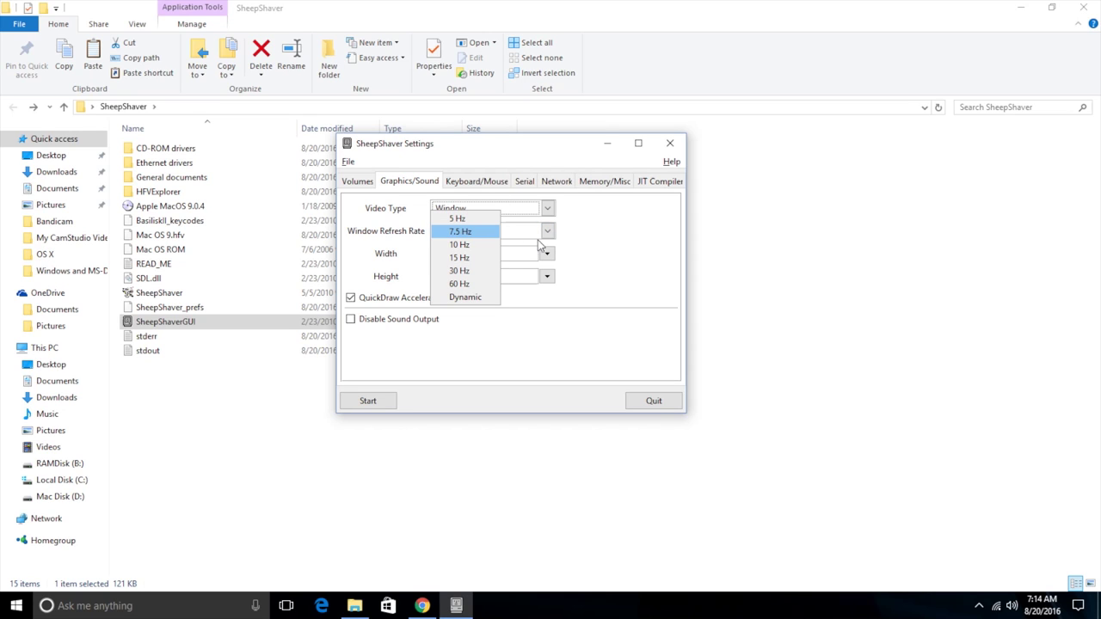
left_click(470, 301)
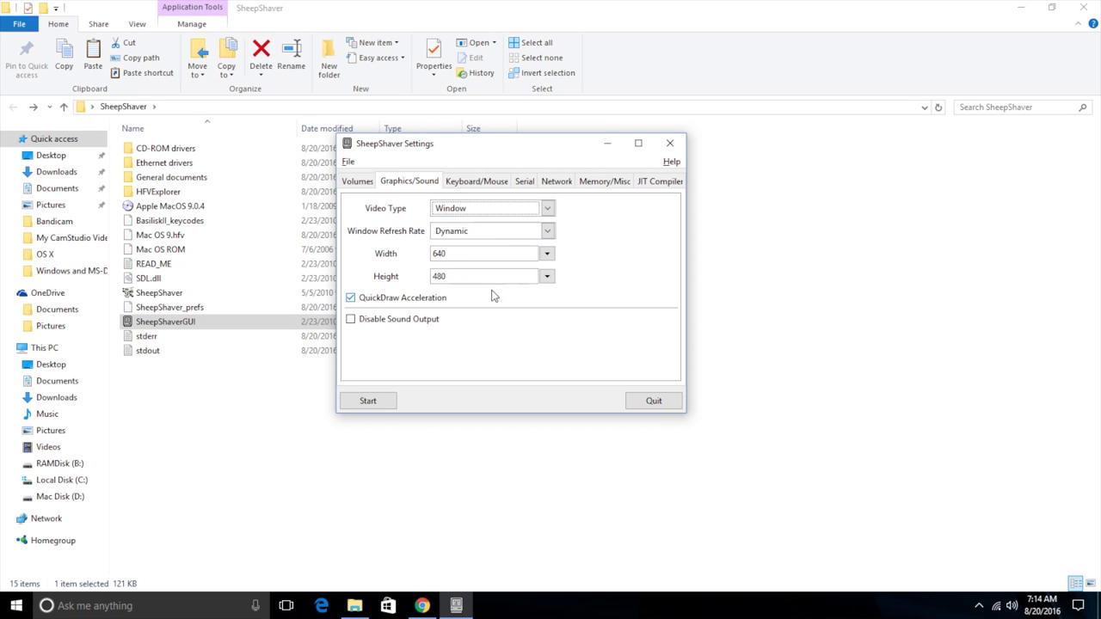
left_click(547, 255)
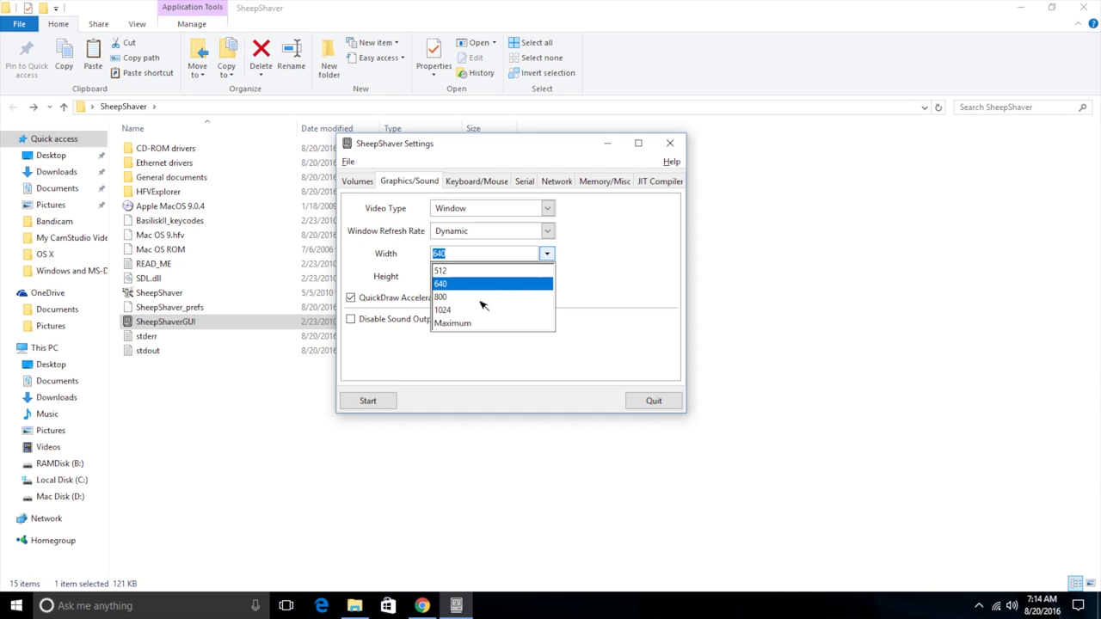
left_click(454, 309)
left_click(547, 277)
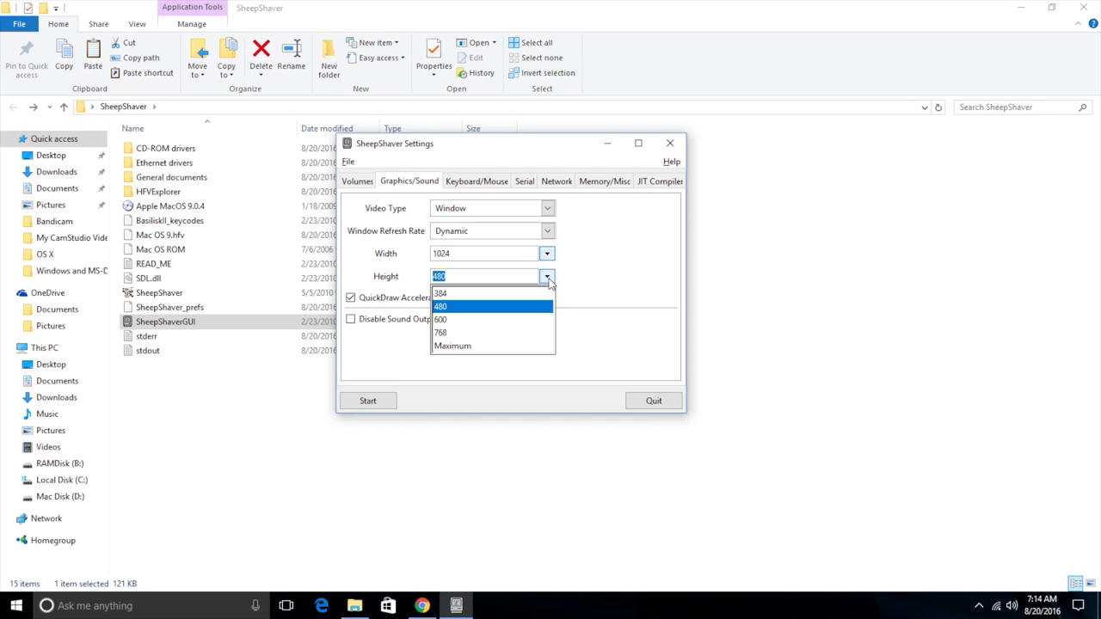
left_click(447, 332)
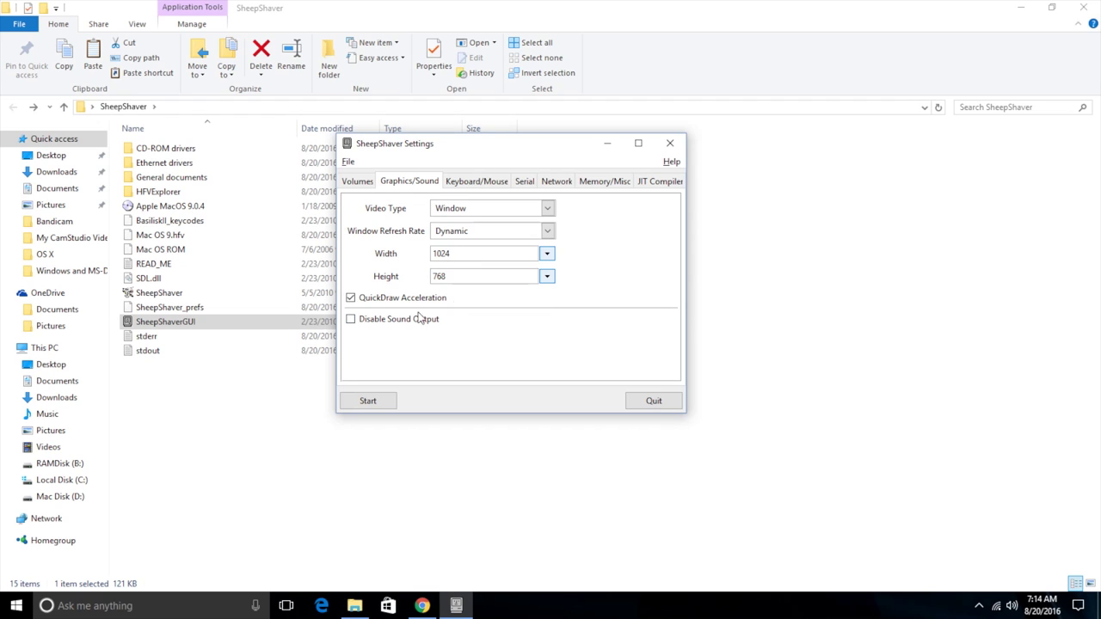
Step: Set the Mac OS RAM size to 512 MB and enable ignoring of illegal memory accesses
left_click(471, 184)
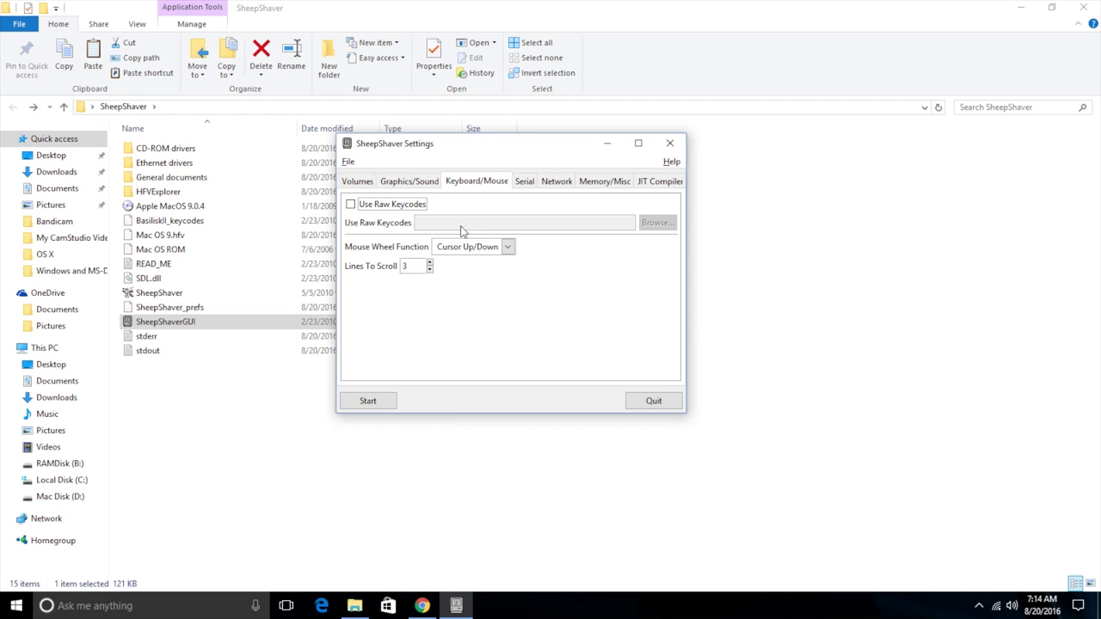
left_click(530, 181)
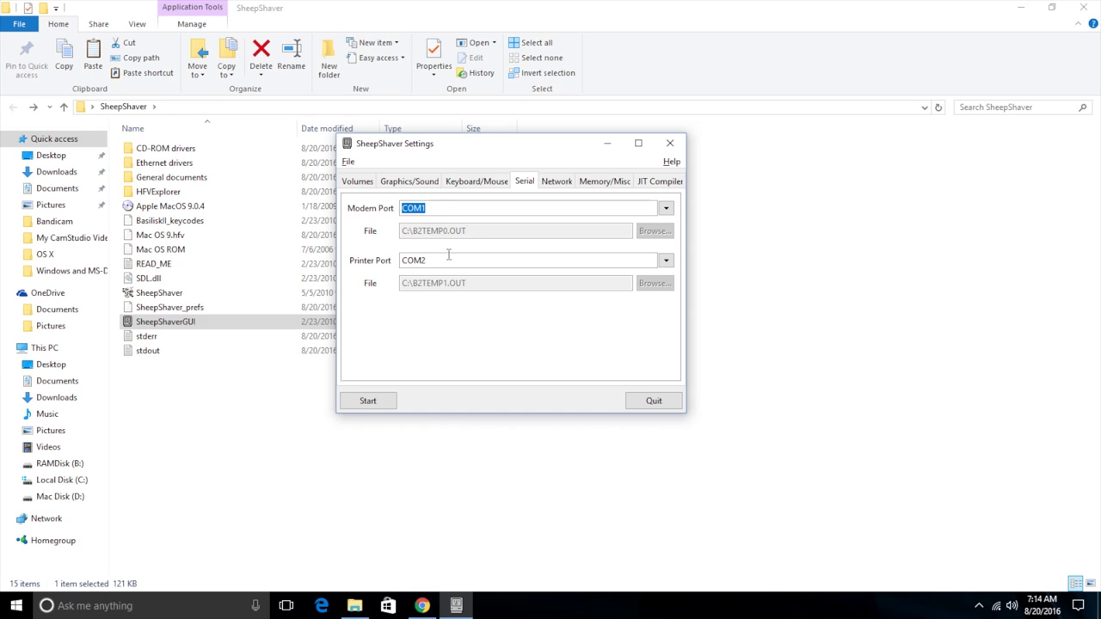
left_click(553, 183)
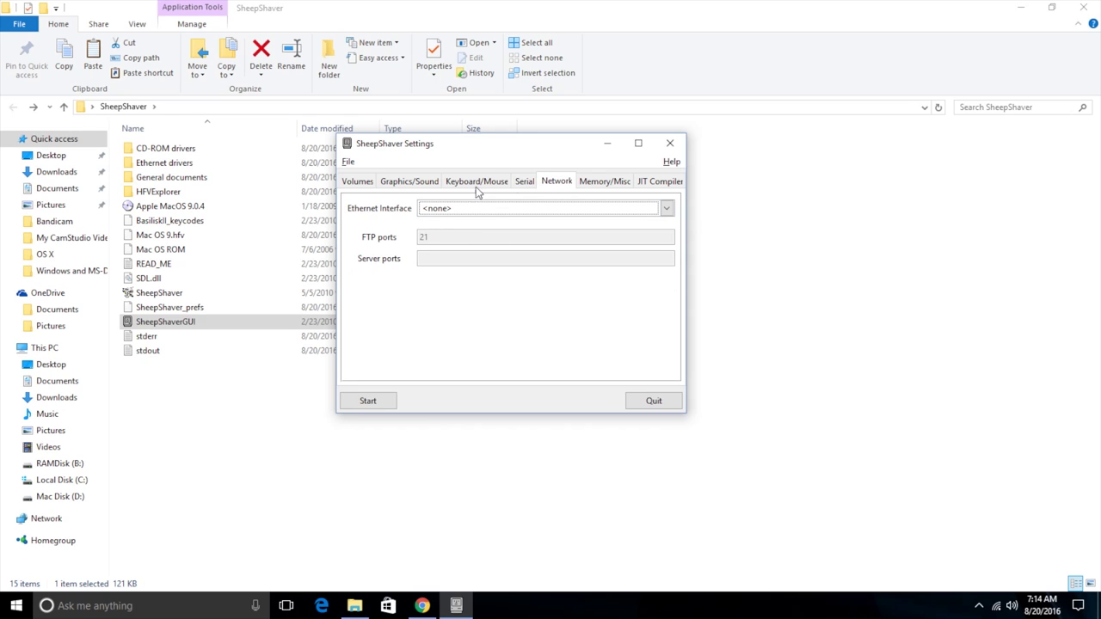
left_click(611, 182)
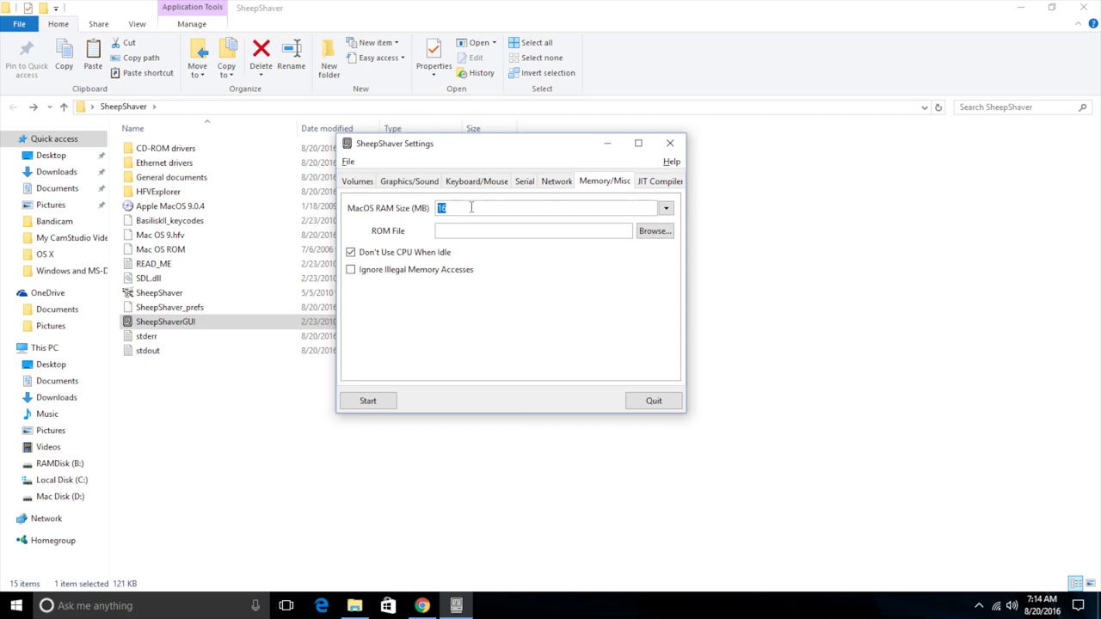
type("512")
double_click(469, 208)
left_click(351, 271)
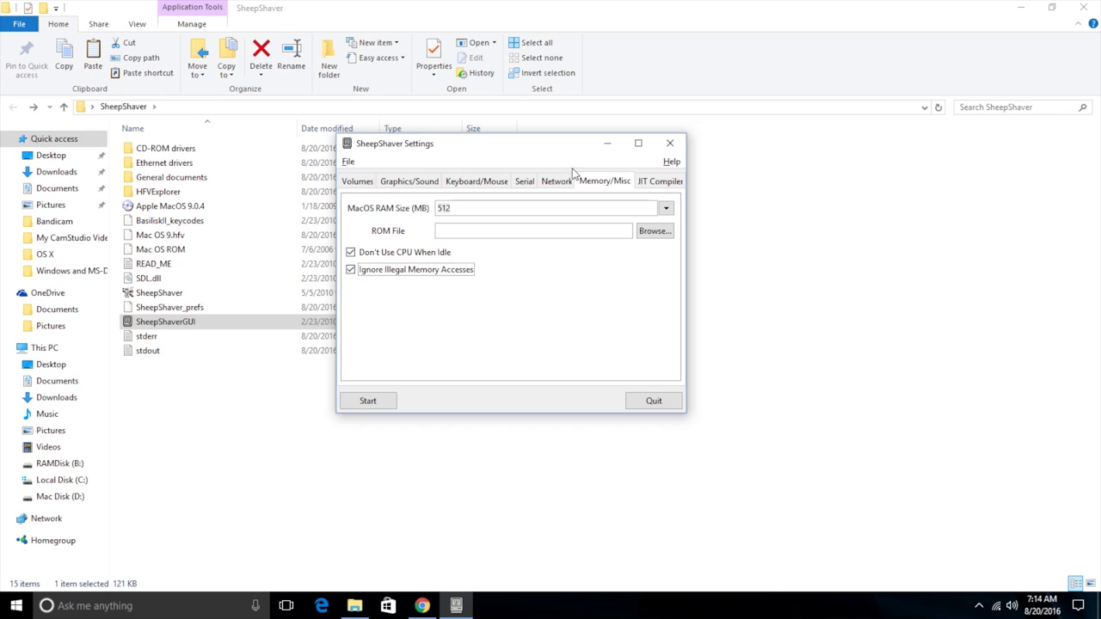
left_click(644, 183)
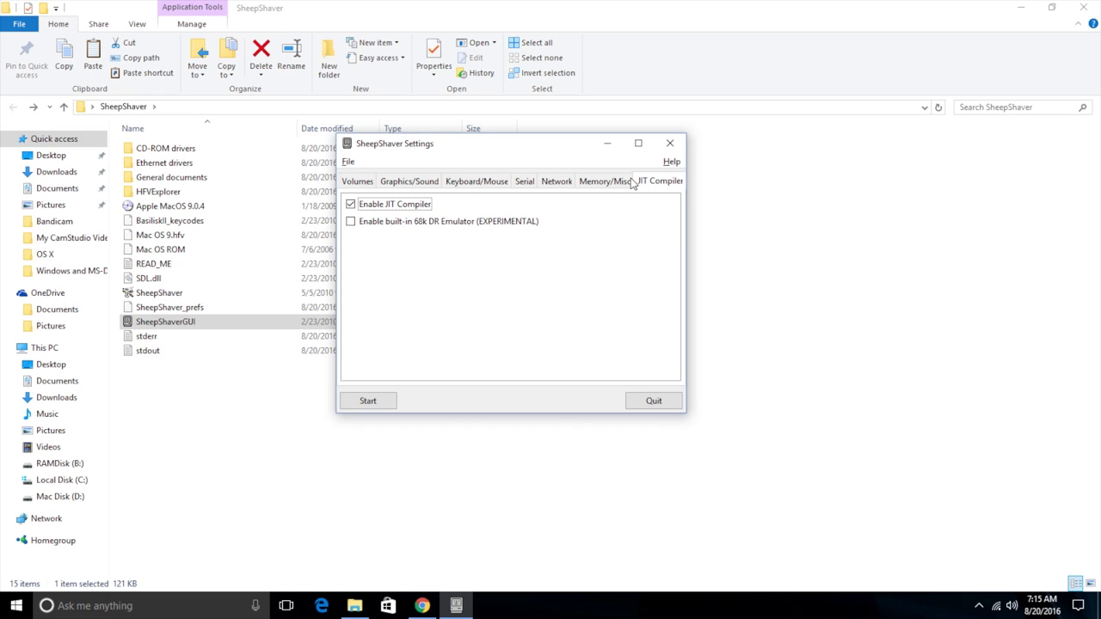
left_click(613, 182)
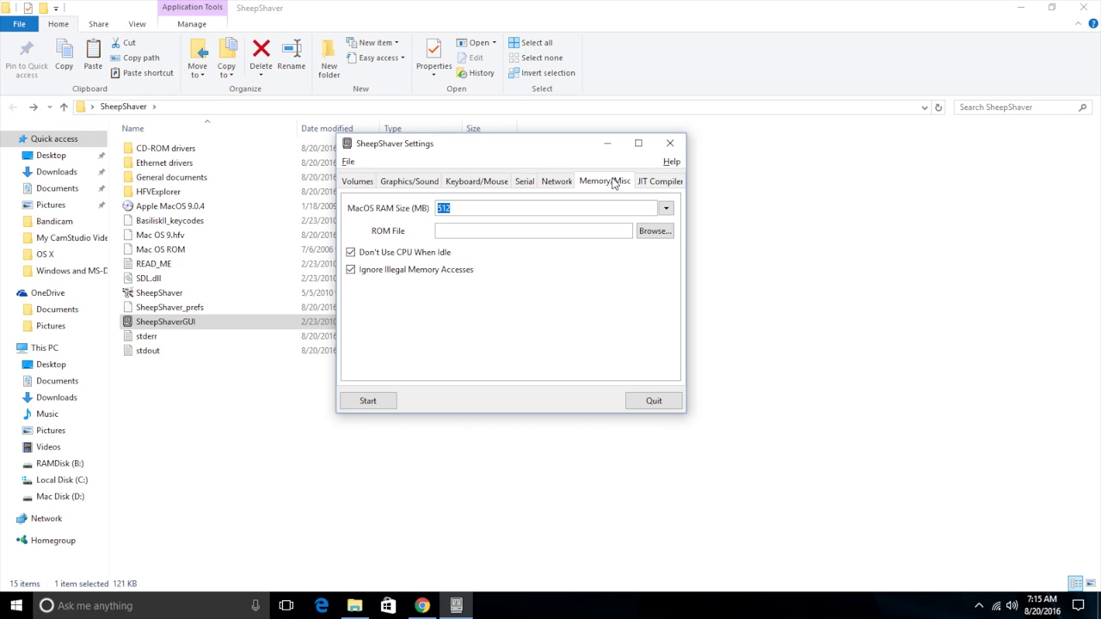
Step: Start the emulator with the configured settings to boot the Mac OS 9 image
left_click(368, 400)
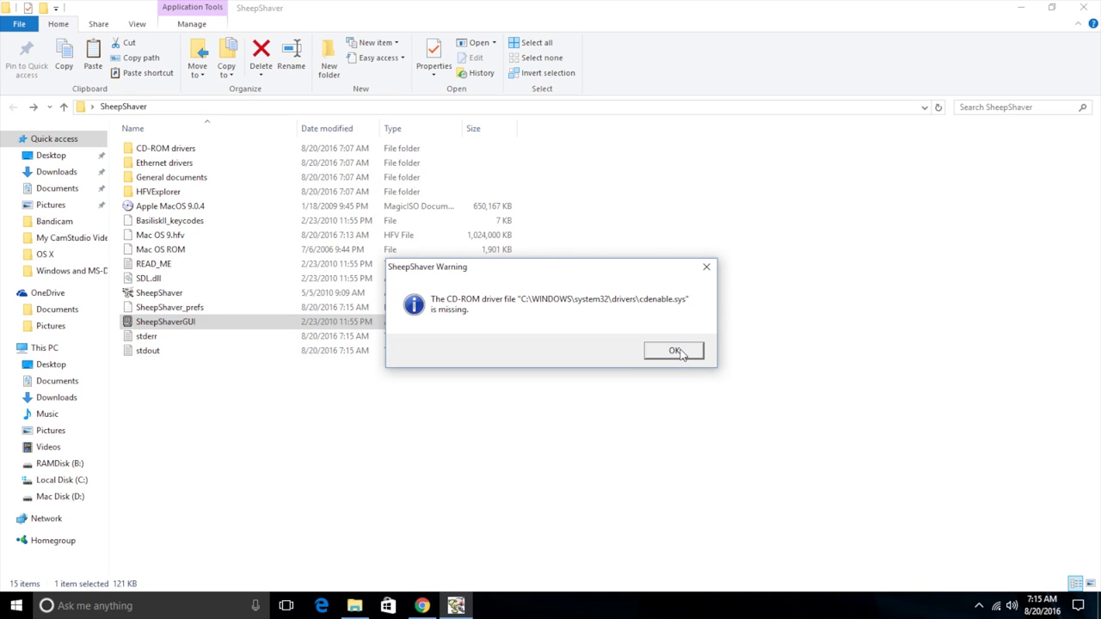
left_click(676, 351)
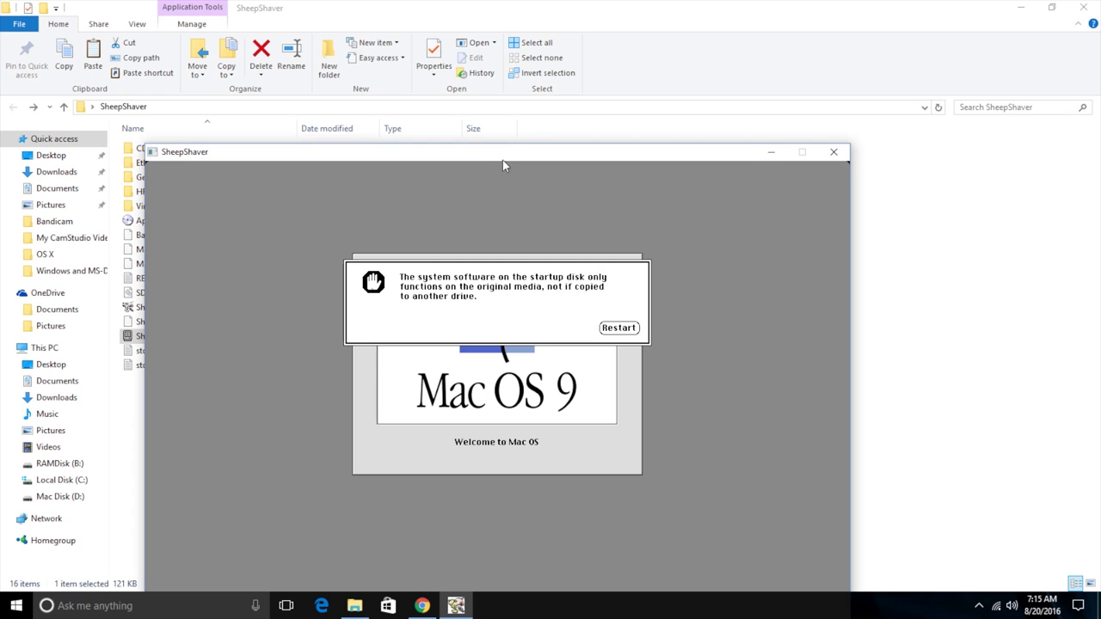
left_click_drag(514, 153, 534, 38)
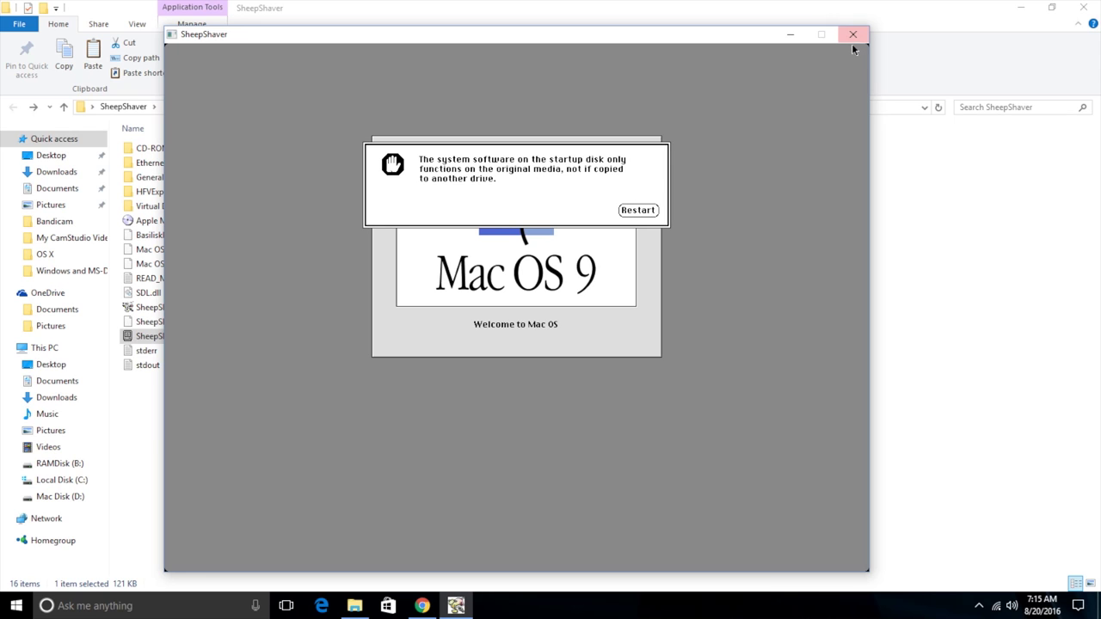
Step: Force the running SheepShaver process to end from Task Manager
right_click(599, 606)
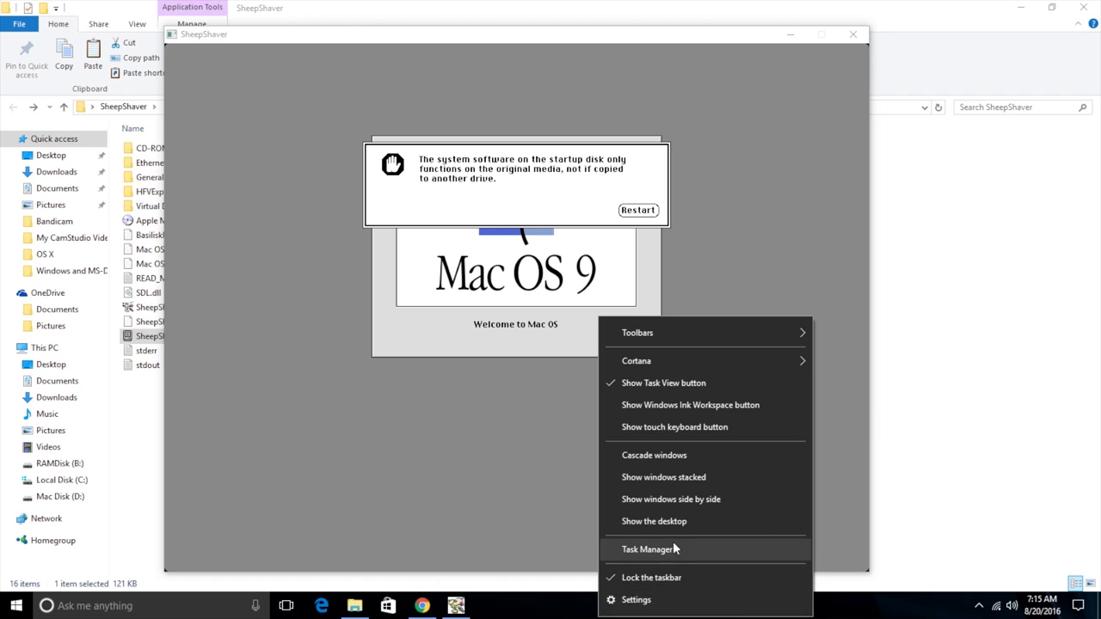
left_click(672, 541)
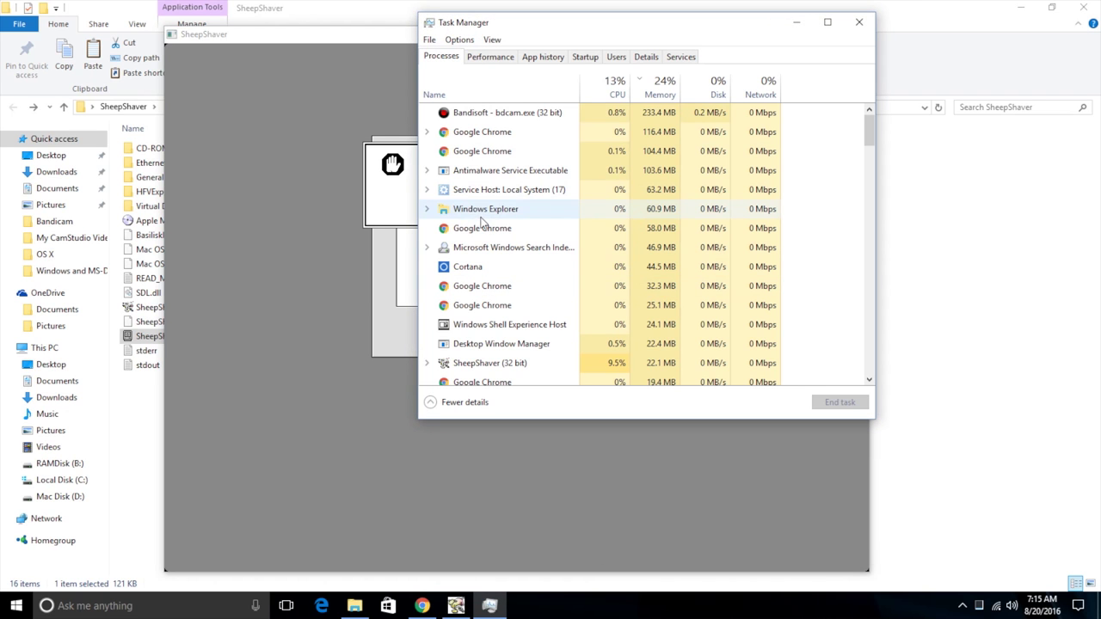
left_click(499, 365)
left_click(848, 401)
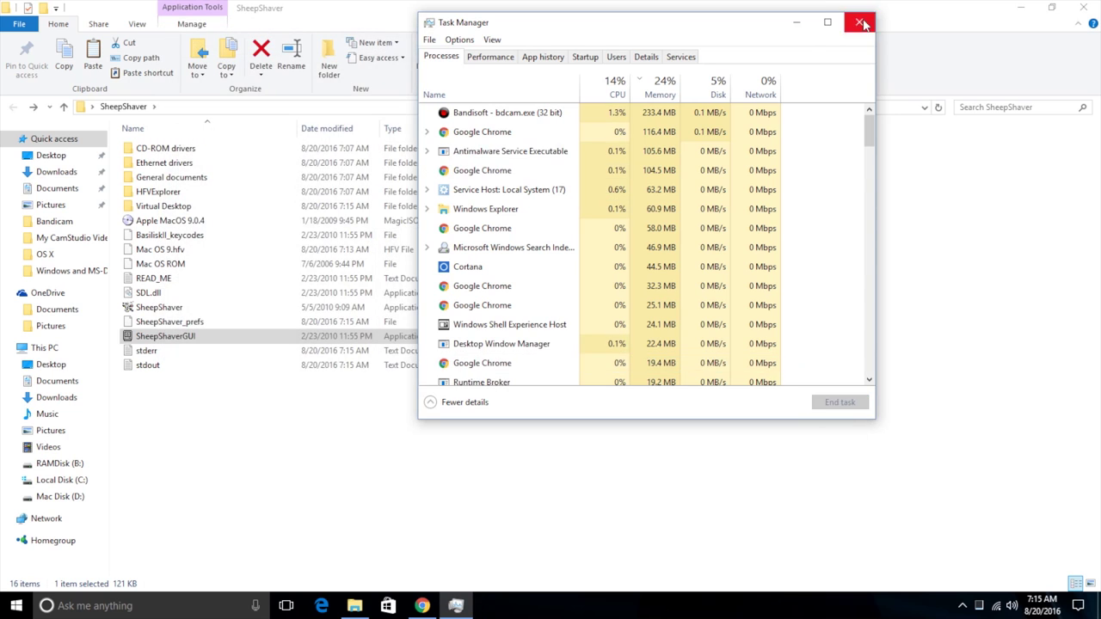
left_click(860, 22)
Step: Set the Apple MacOS 9.0.4 disc image to read-only in its file properties
left_click(168, 222)
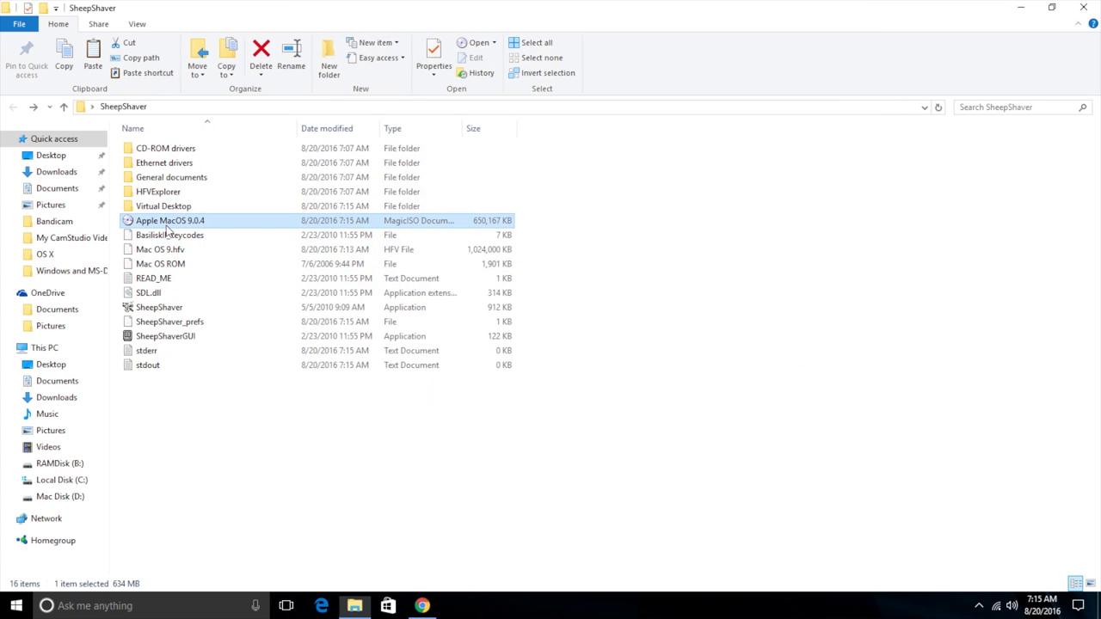
right_click(167, 226)
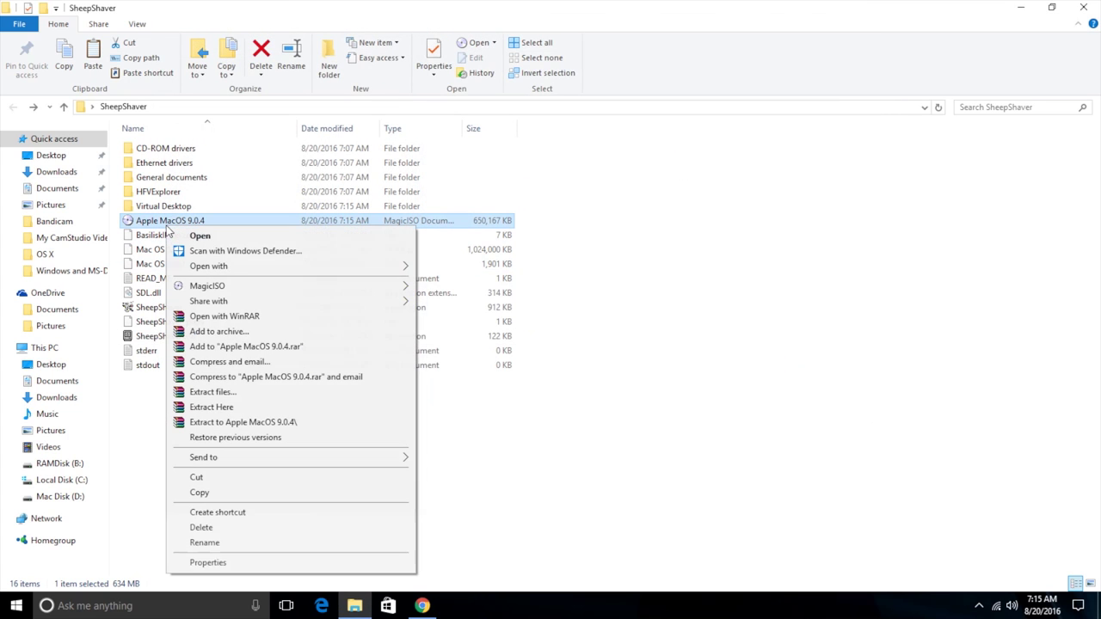
left_click(211, 564)
left_click_drag(223, 135, 488, 165)
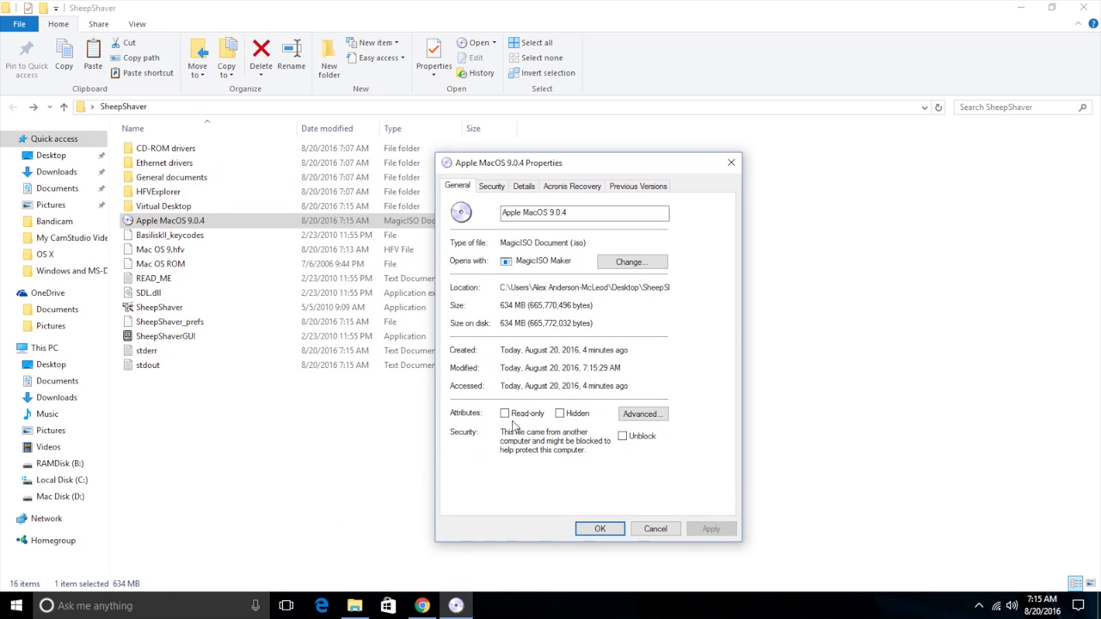
left_click(511, 417)
left_click(710, 528)
left_click(611, 528)
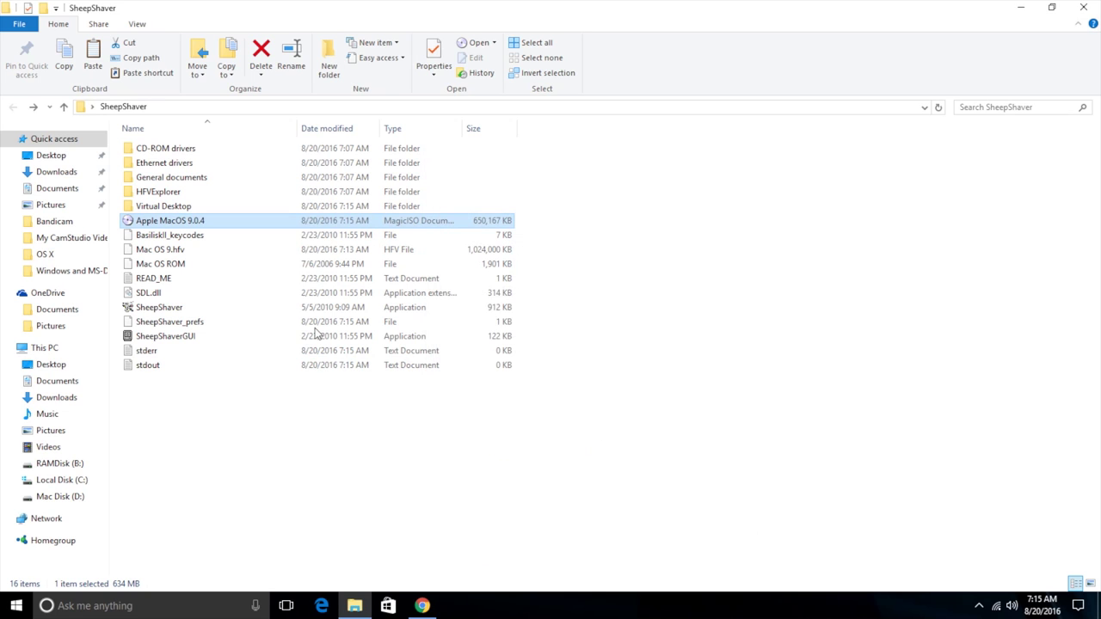
Step: Reopen SheepShaverGUI and start the emulator again from the Mac OS 9 image
double_click(201, 339)
left_click(68, 306)
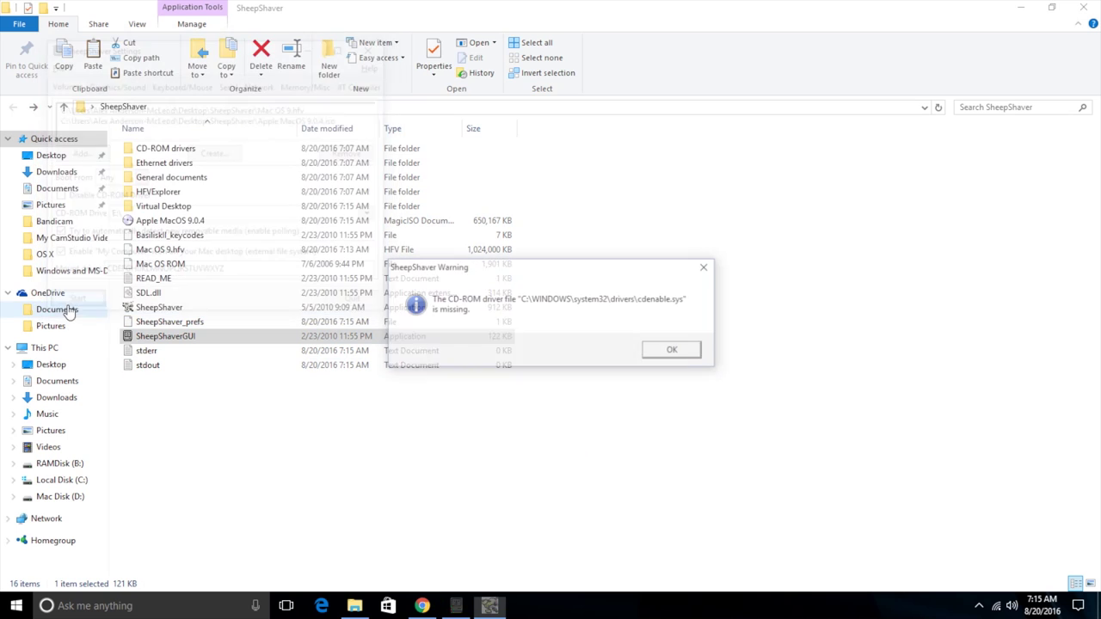
left_click(678, 351)
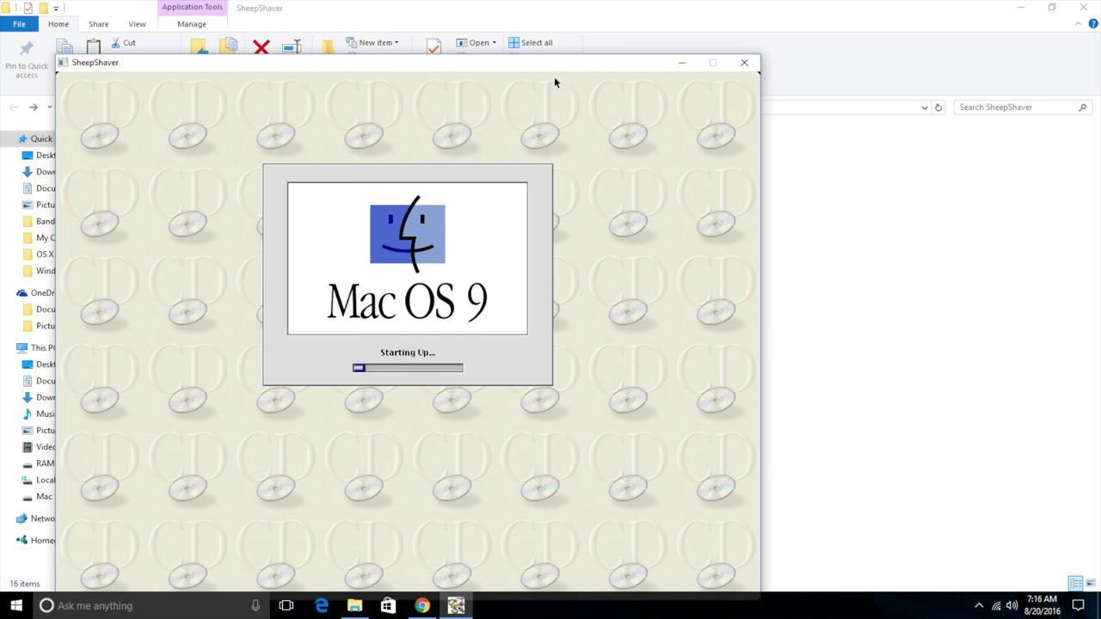
left_click_drag(634, 63, 771, 17)
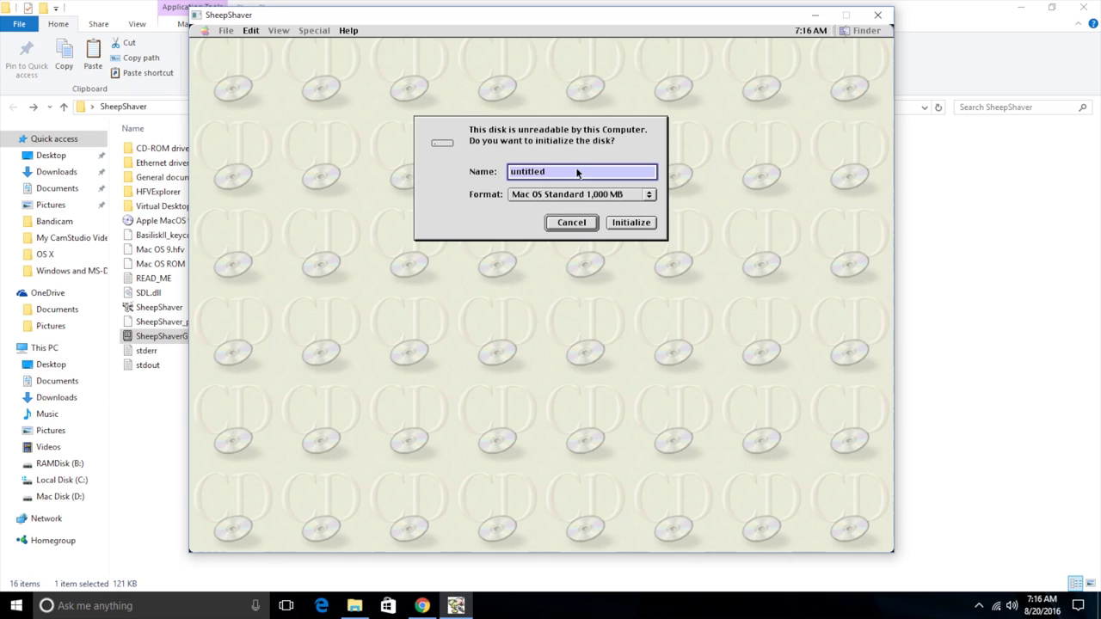
Step: Initialize the unreadable disk as Mac OS 9 in the Mac OS Standard 1,000 MB format
key("BackSpace")
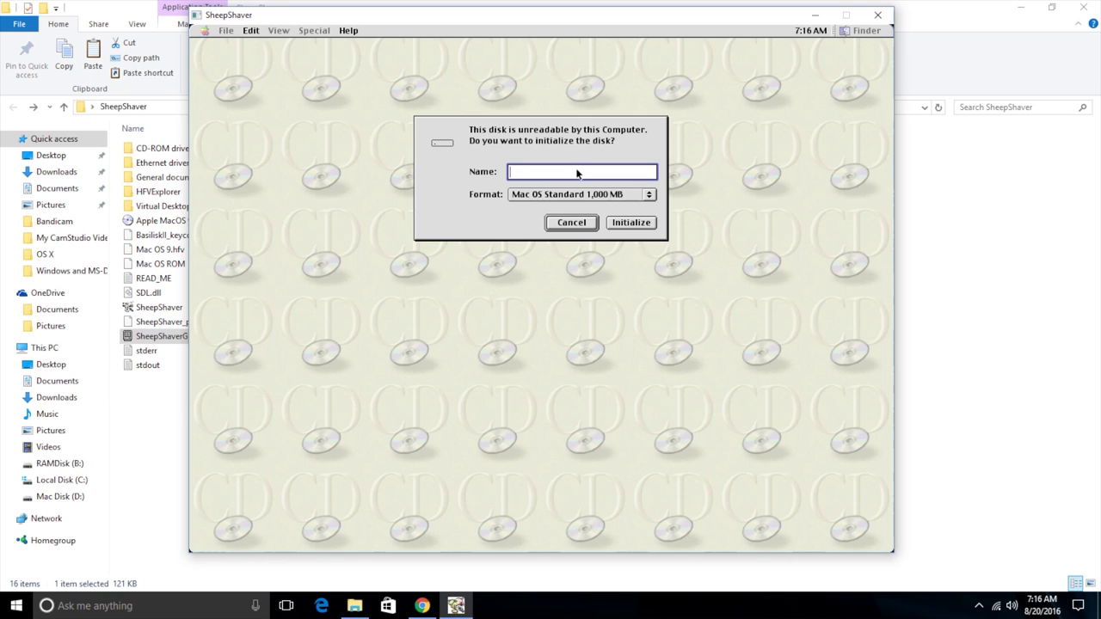
type("Mac 0")
type("S 9")
left_click(609, 197)
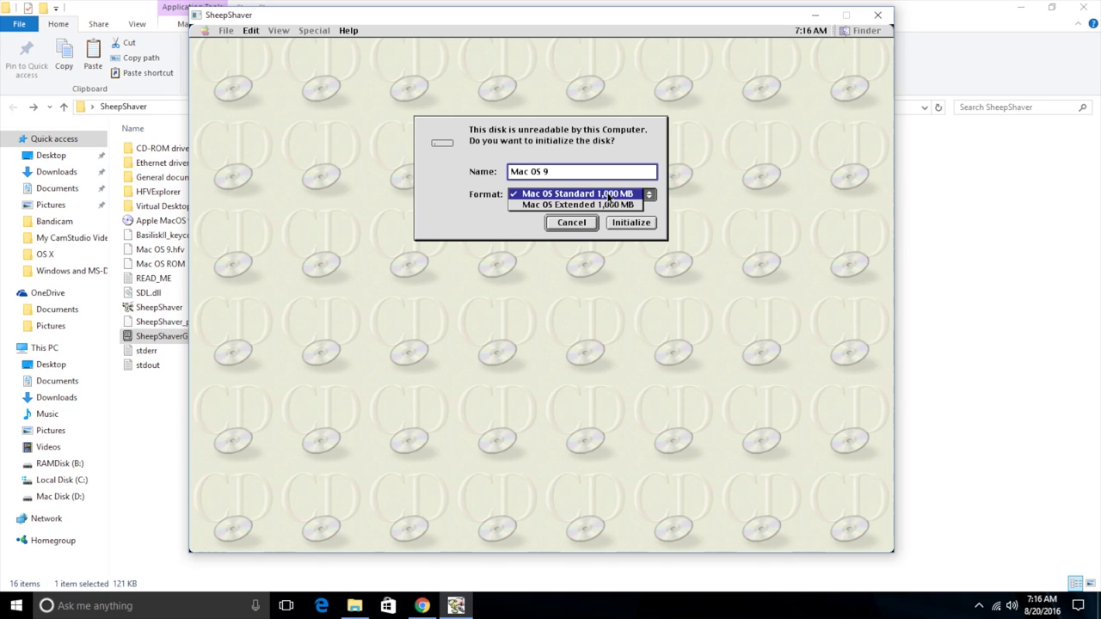
left_click(578, 195)
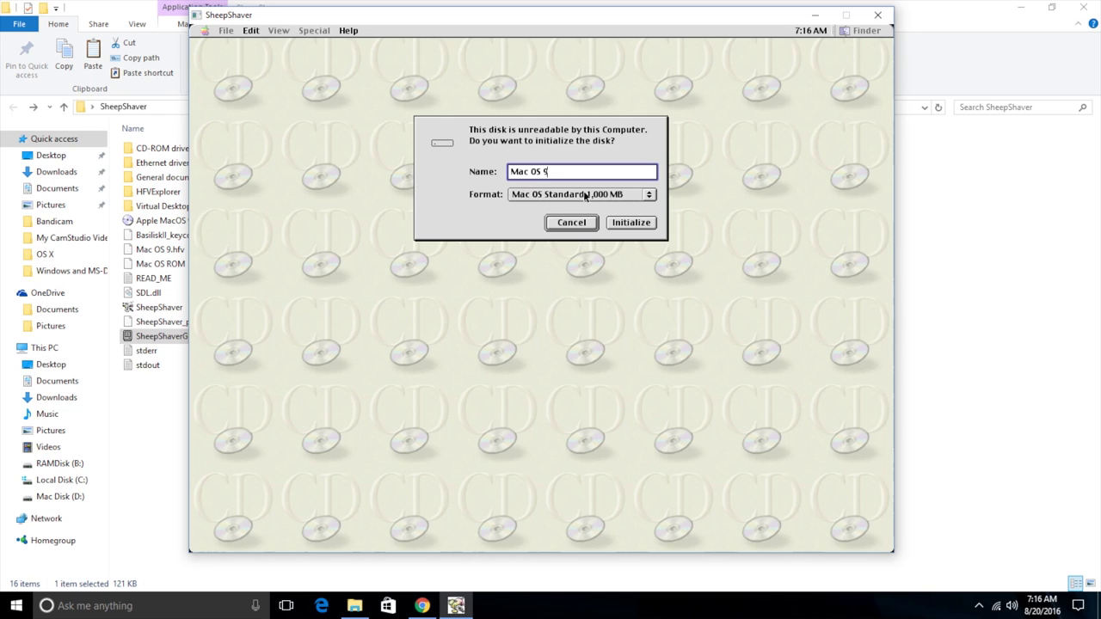
left_click(642, 225)
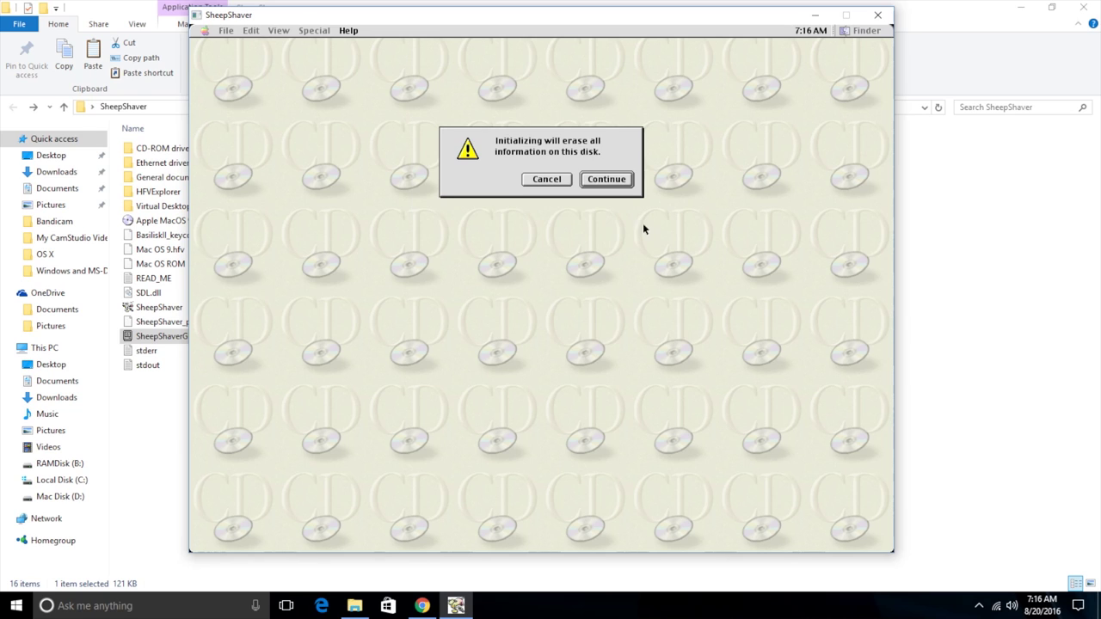
left_click(621, 182)
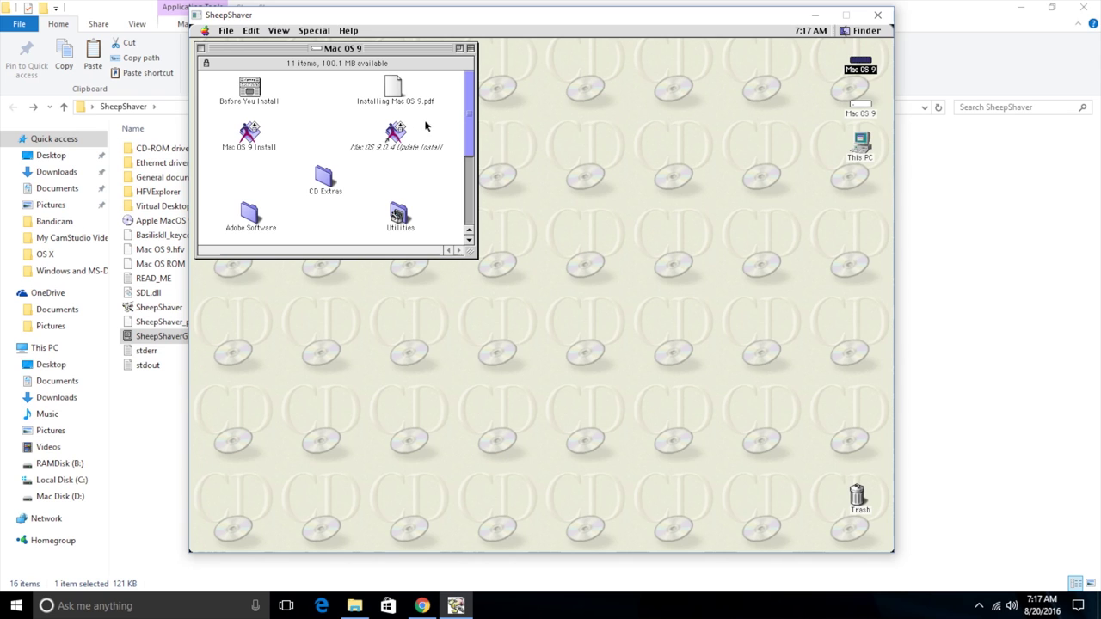
Step: Check the contents of the newly initialized Mac OS 9 disk and close its window
left_click_drag(379, 50, 609, 105)
left_click(867, 110)
double_click(867, 110)
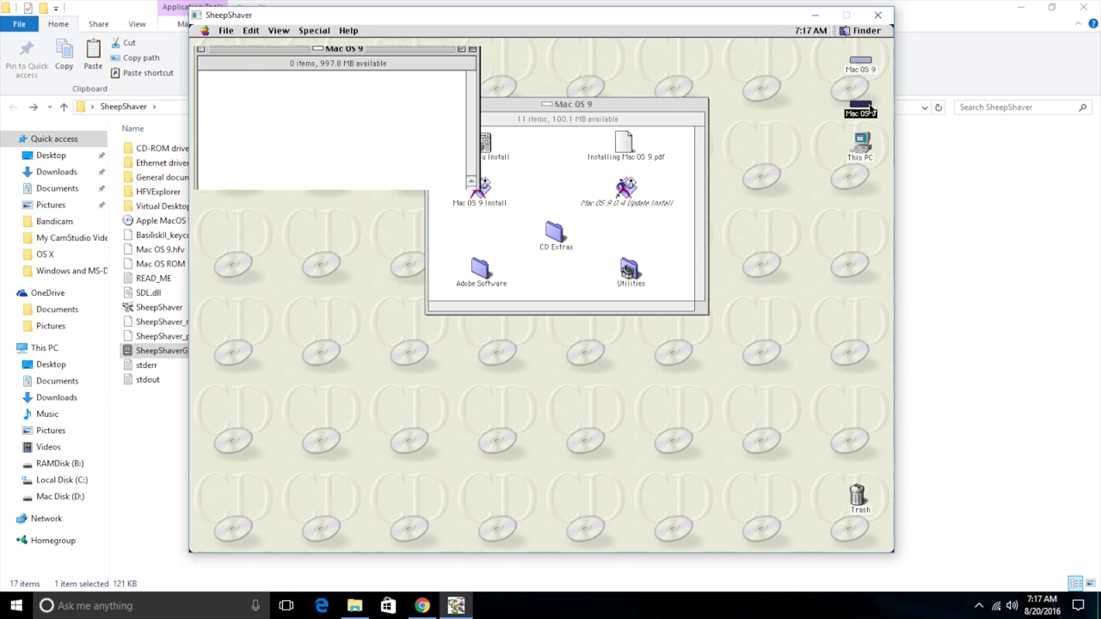
left_click(201, 48)
left_click_drag(645, 105, 471, 106)
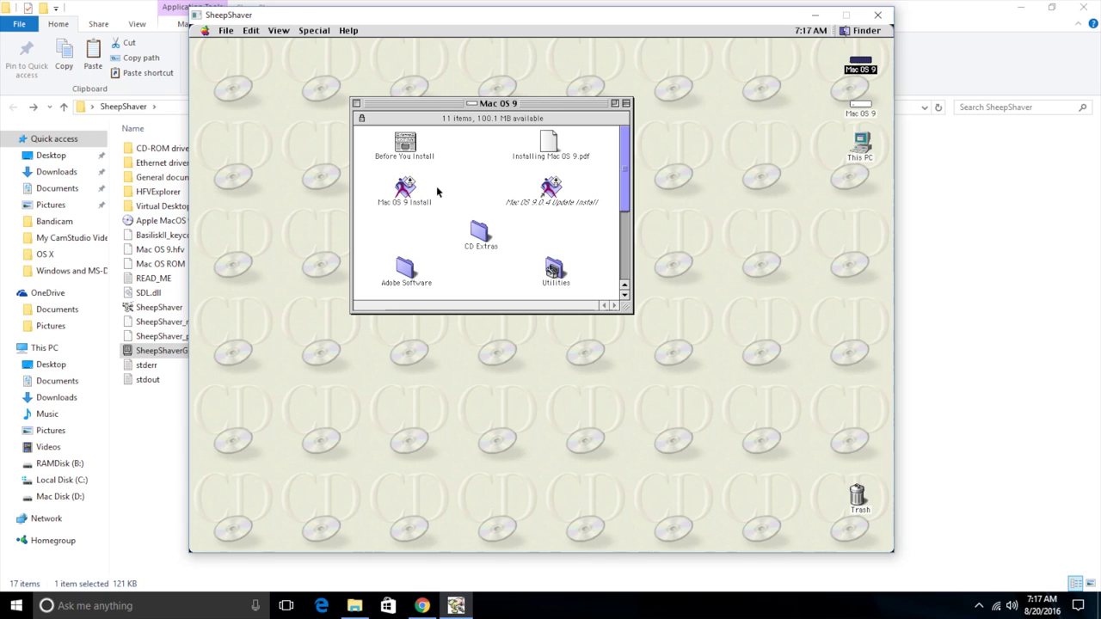
Step: Launch Mac OS 9 Install from the CD volume and select the Mac OS 9 disk as destination
double_click(408, 191)
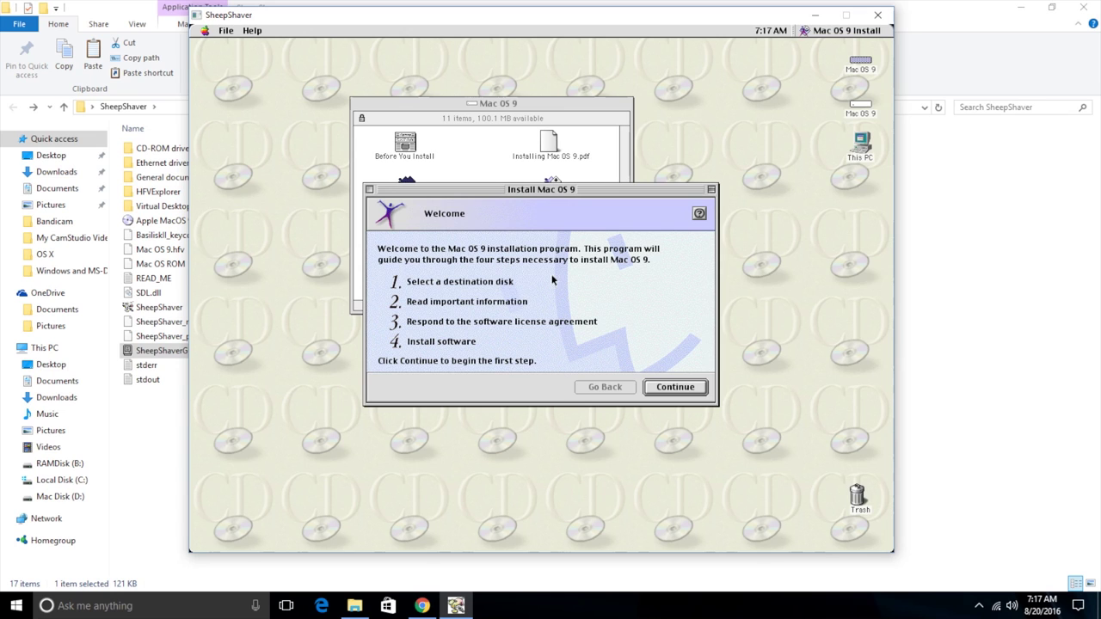
left_click(674, 388)
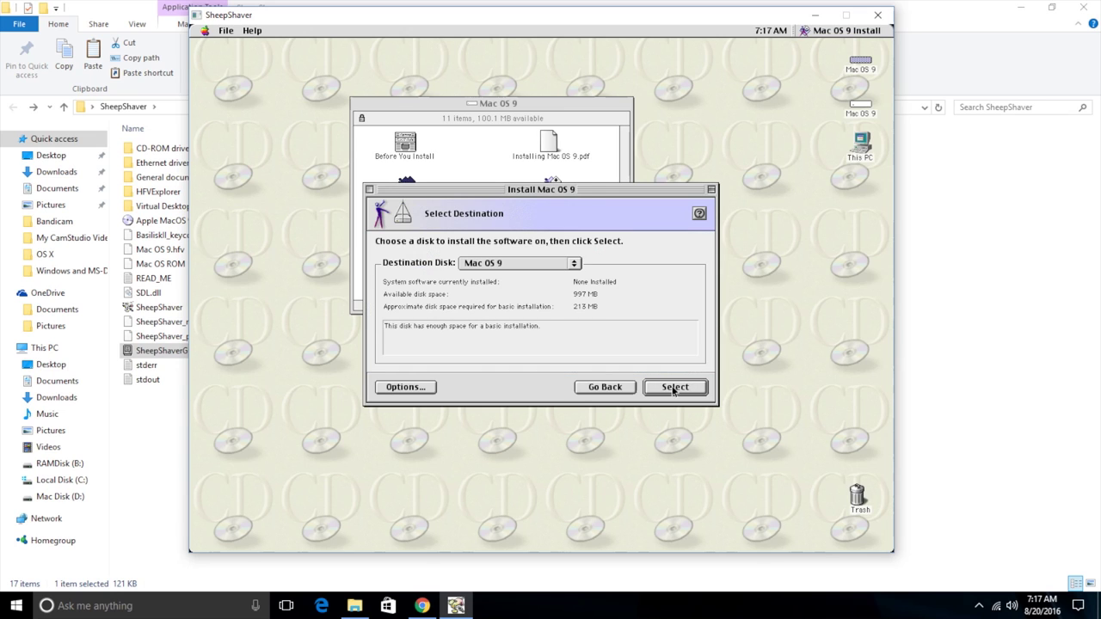
left_click(494, 268)
left_click(501, 269)
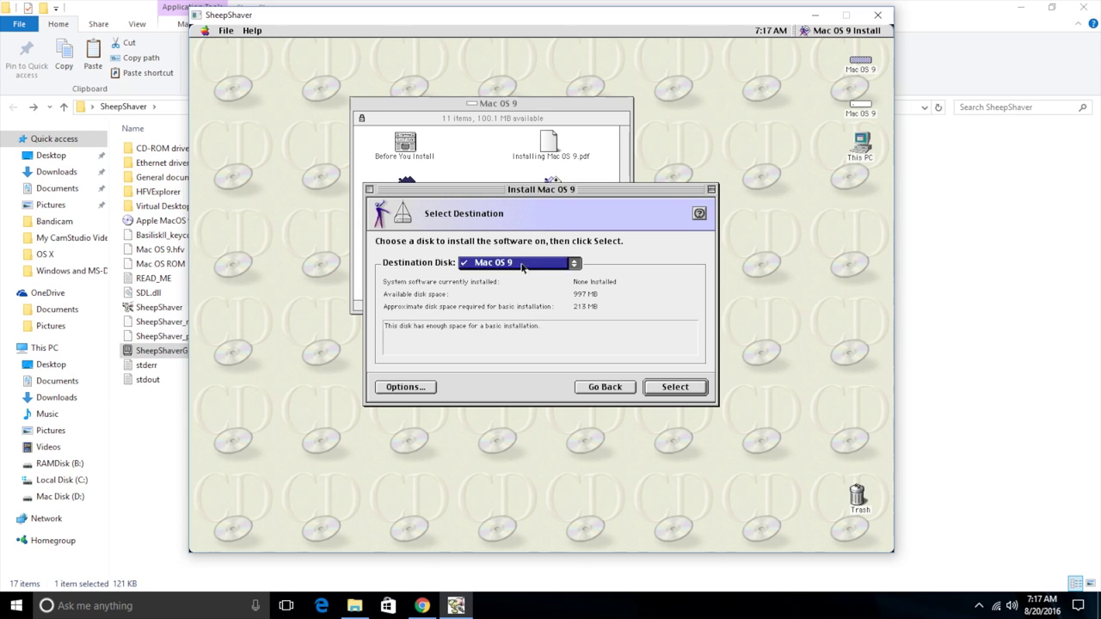
left_click(674, 388)
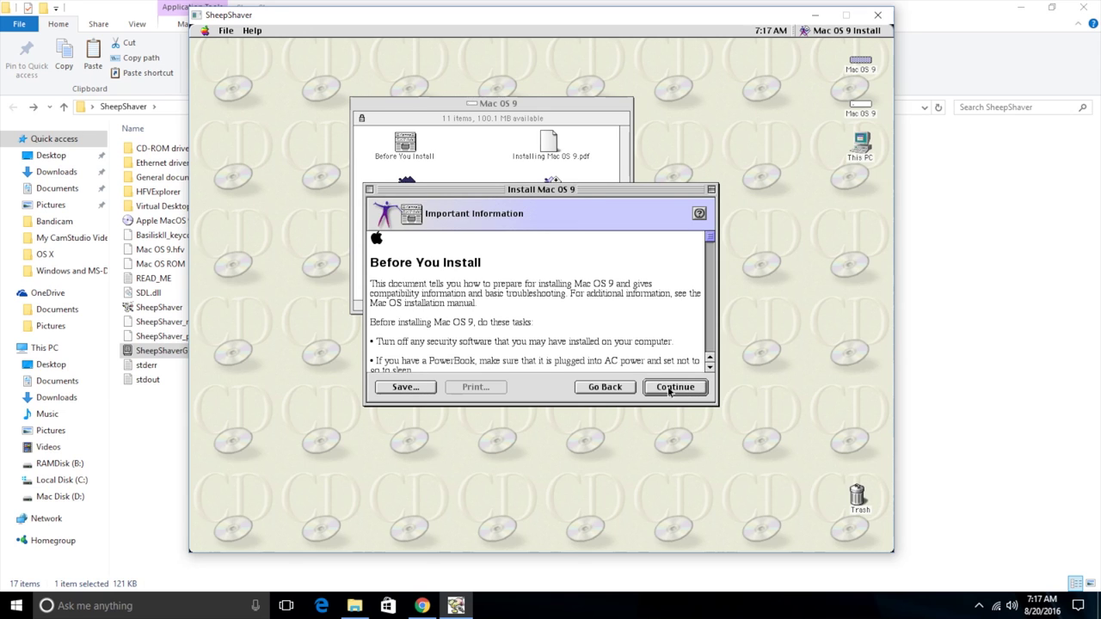
Step: Continue past the installation information and agree to the software license agreement
left_click(669, 389)
left_click(660, 389)
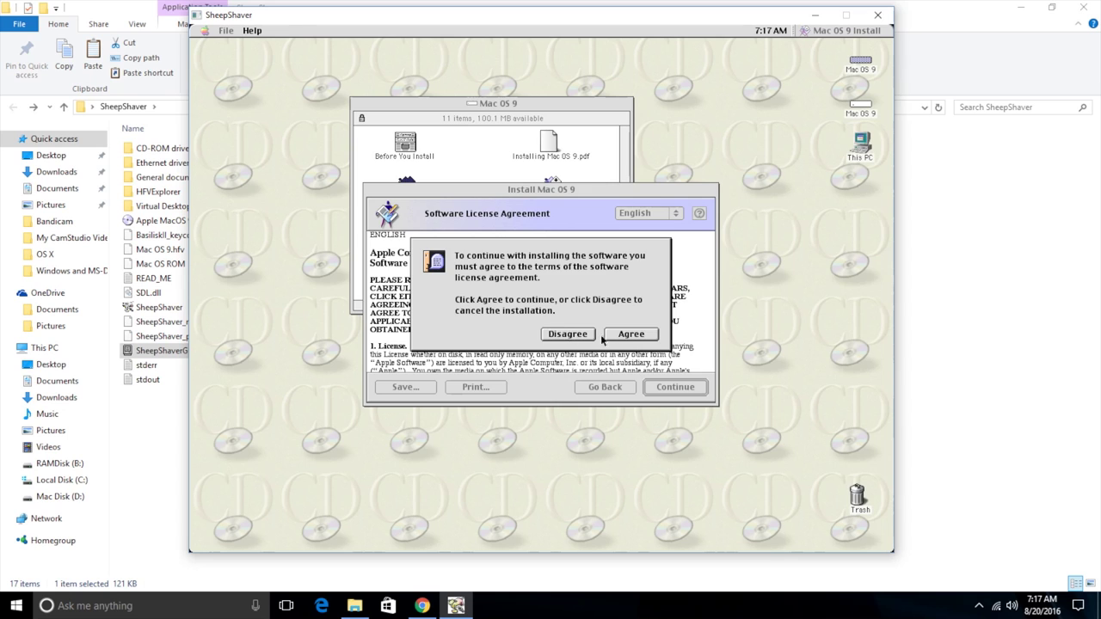
left_click(639, 333)
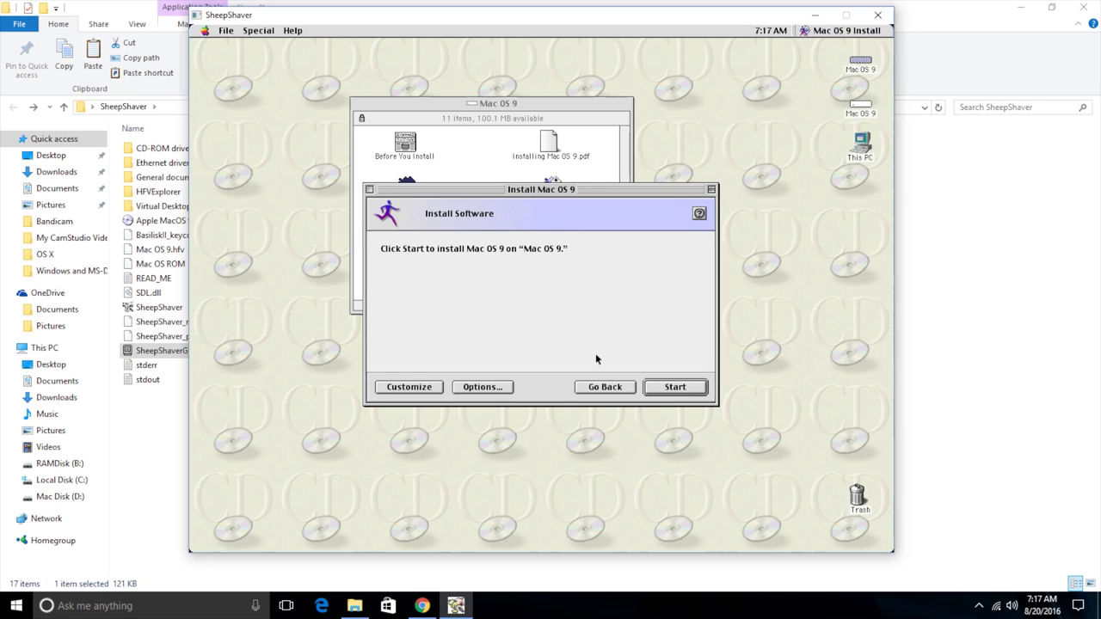
Step: Review the custom software components, install Mac OS 9 with the preselected components, and quit the installer
left_click(423, 389)
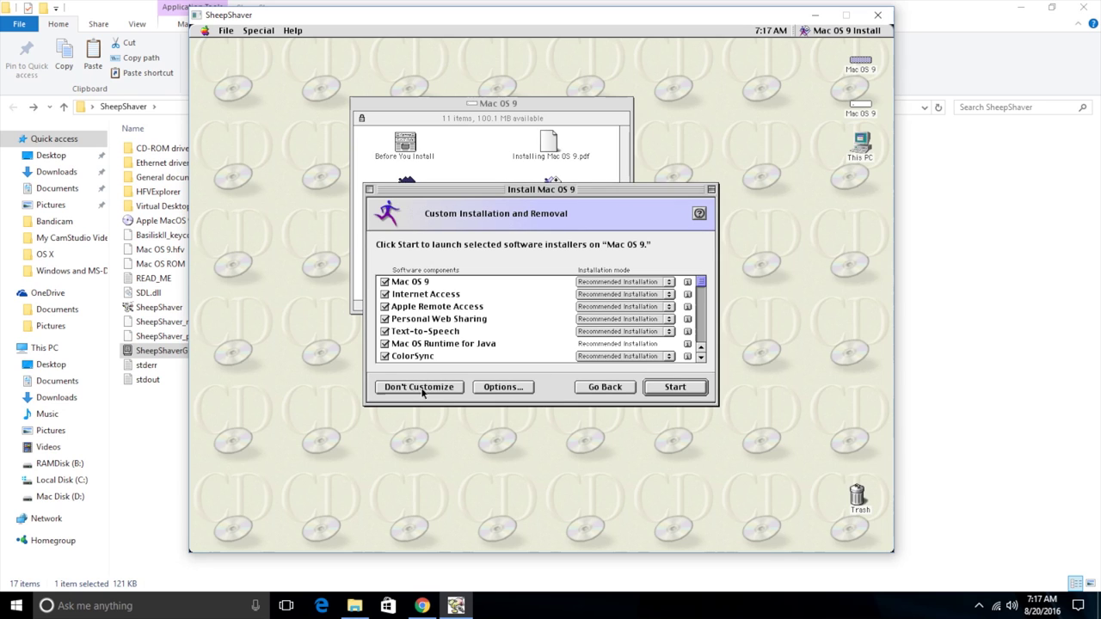
left_click(700, 357)
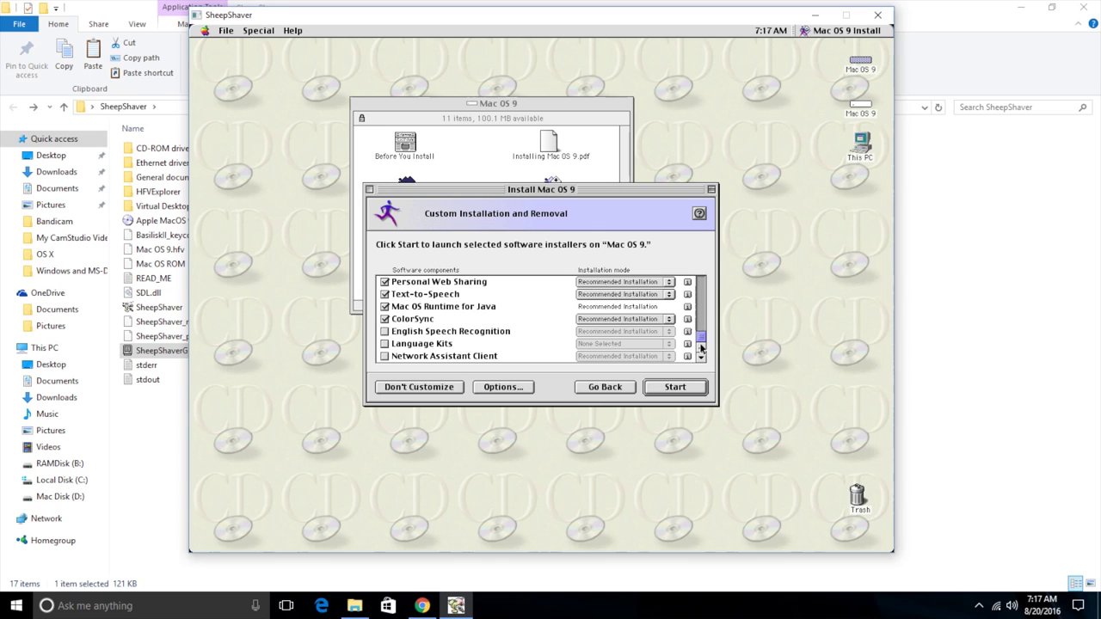
left_click(701, 348)
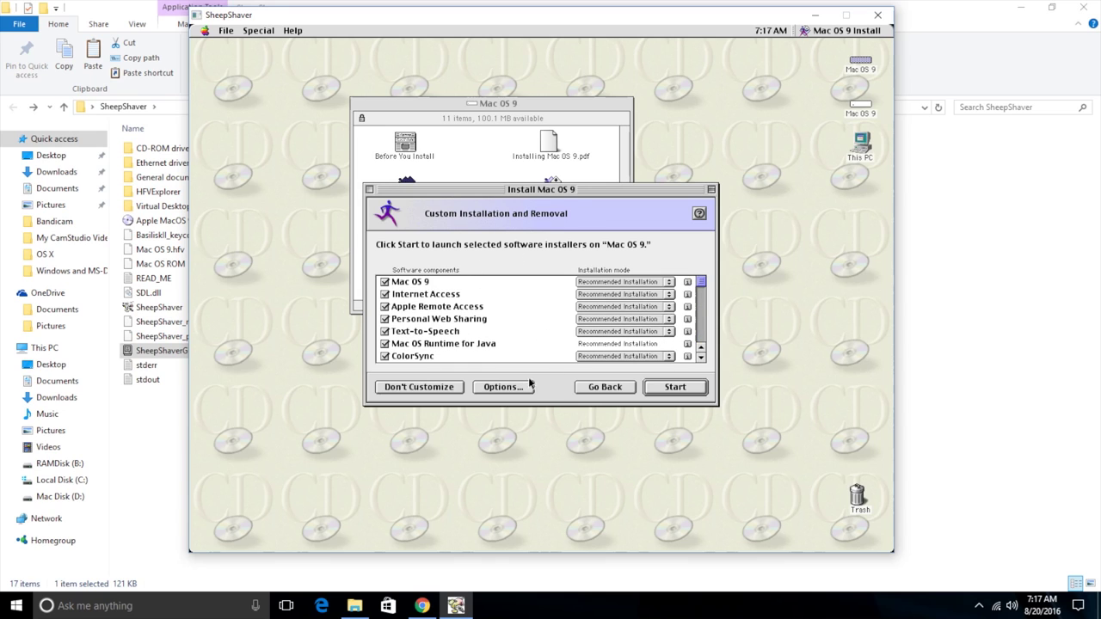
left_click(676, 388)
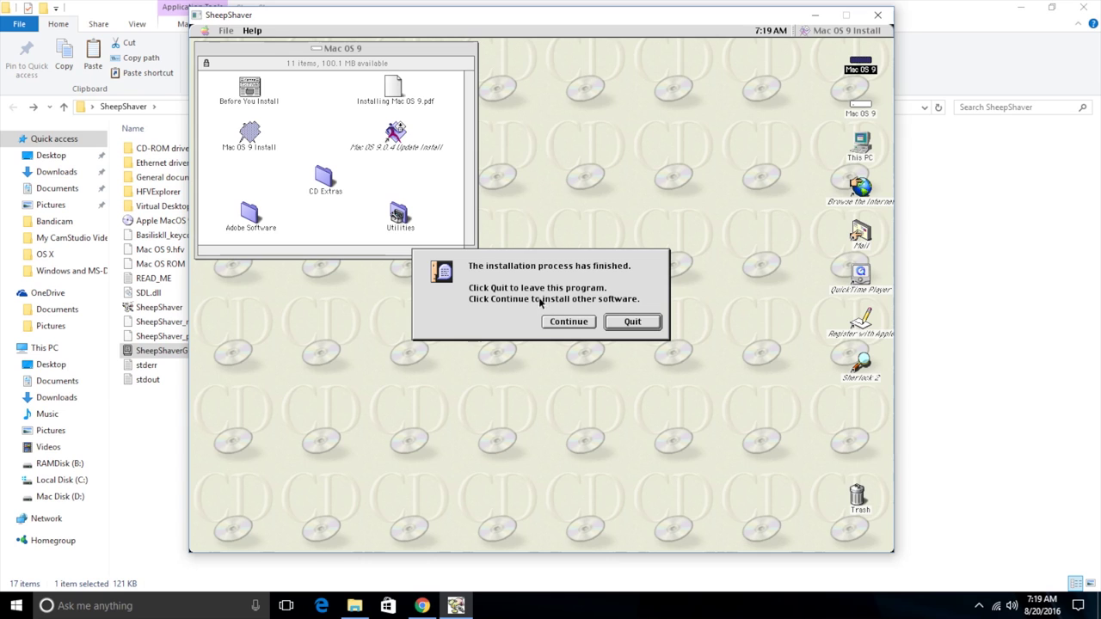
left_click(628, 325)
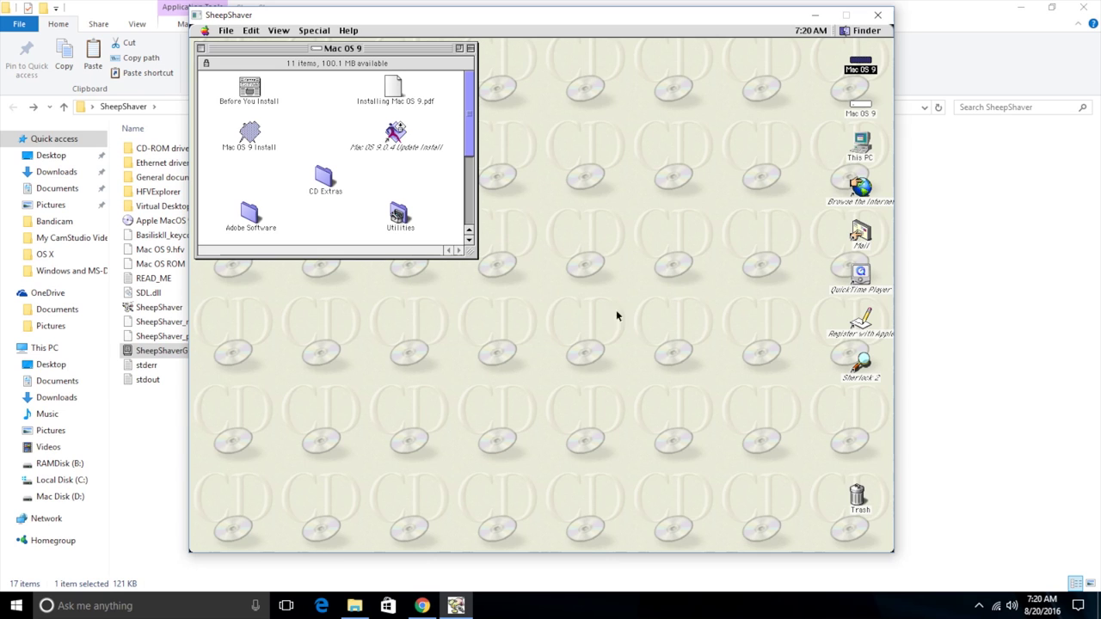
Step: Close the Mac OS 9 CD window and restart the emulated Mac
left_click(200, 48)
left_click(204, 31)
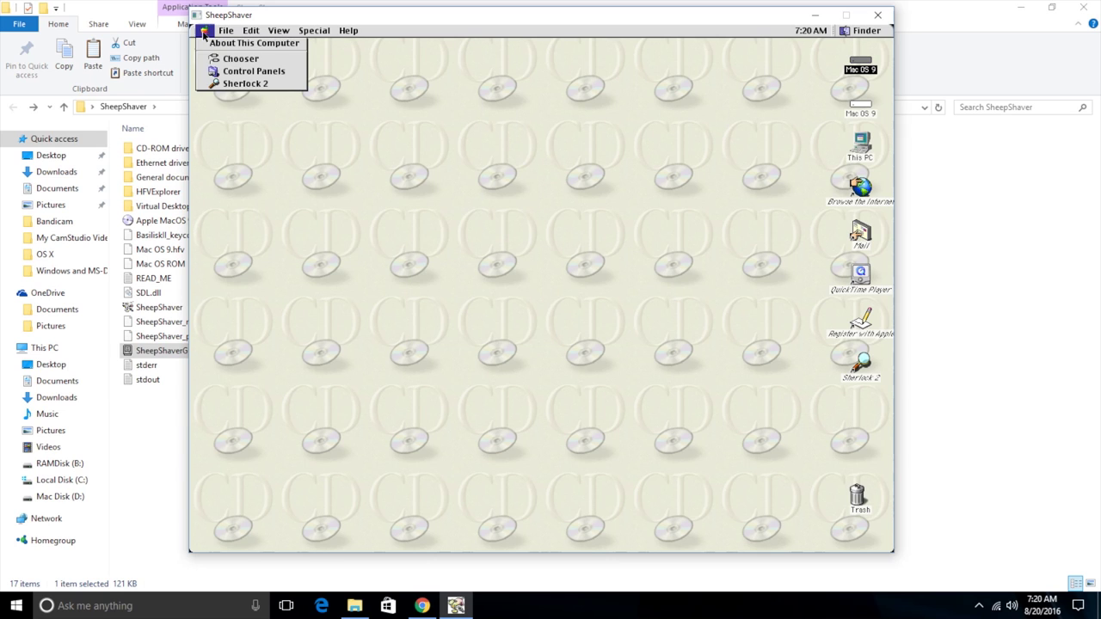
left_click(205, 31)
left_click(205, 31)
left_click(225, 30)
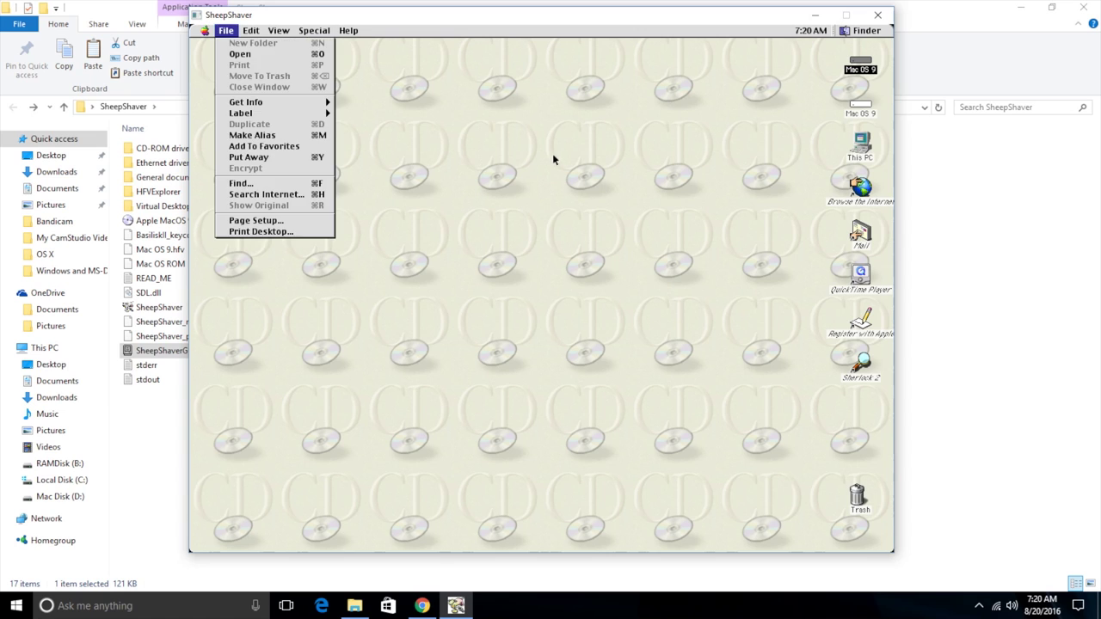
left_click(557, 161)
left_click(311, 31)
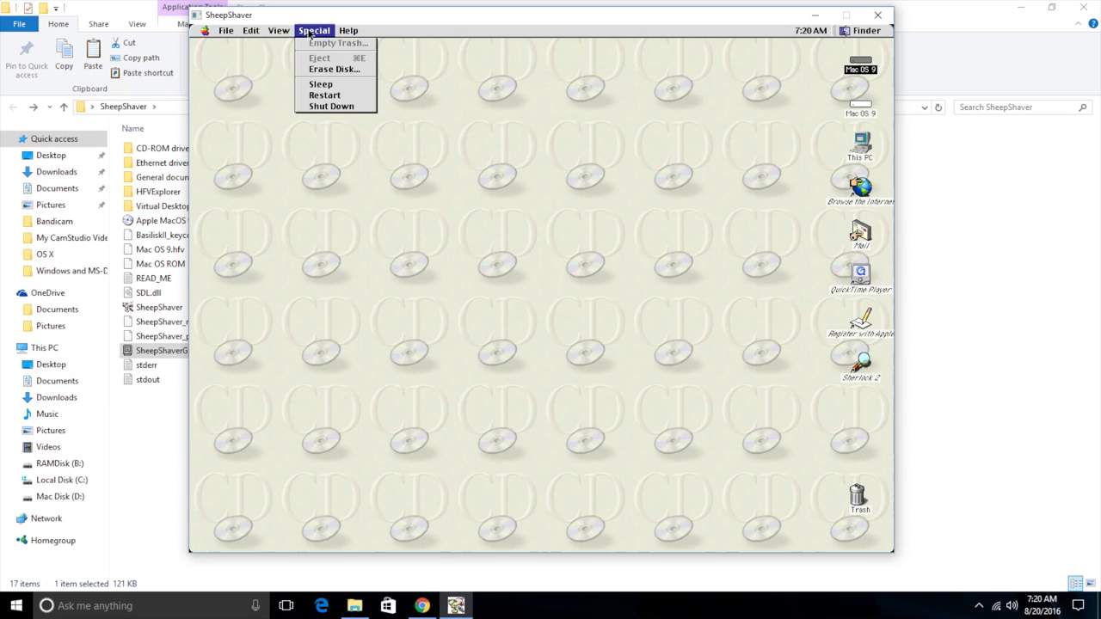
left_click(322, 96)
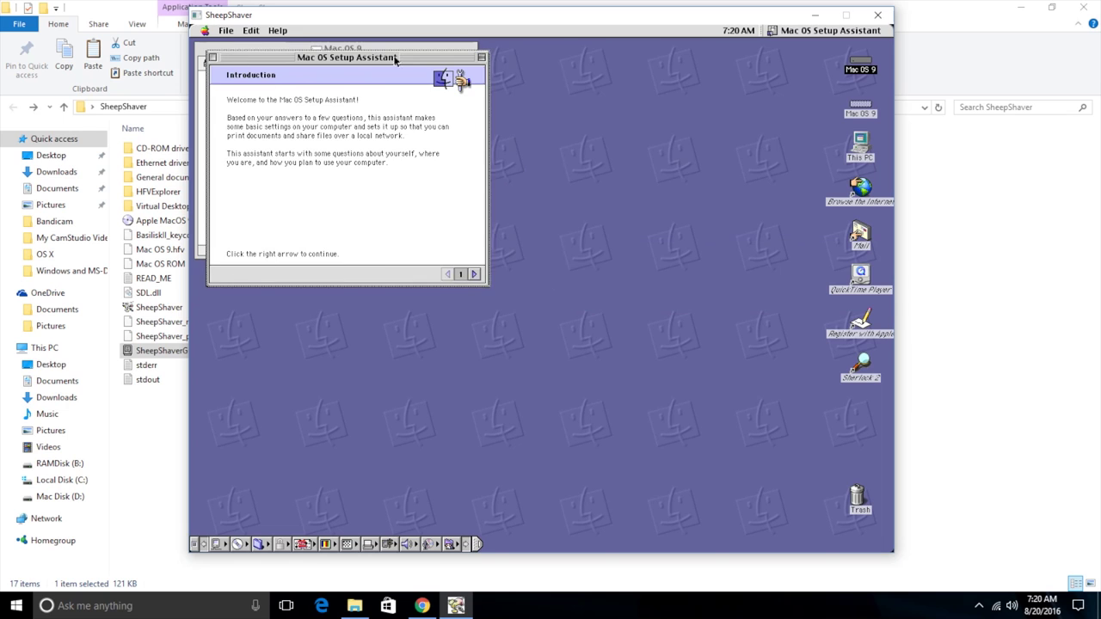
Step: Move the Mac OS Setup Assistant aside, close the Mac OS 9 CD window, and return to the assistant
left_click(234, 52)
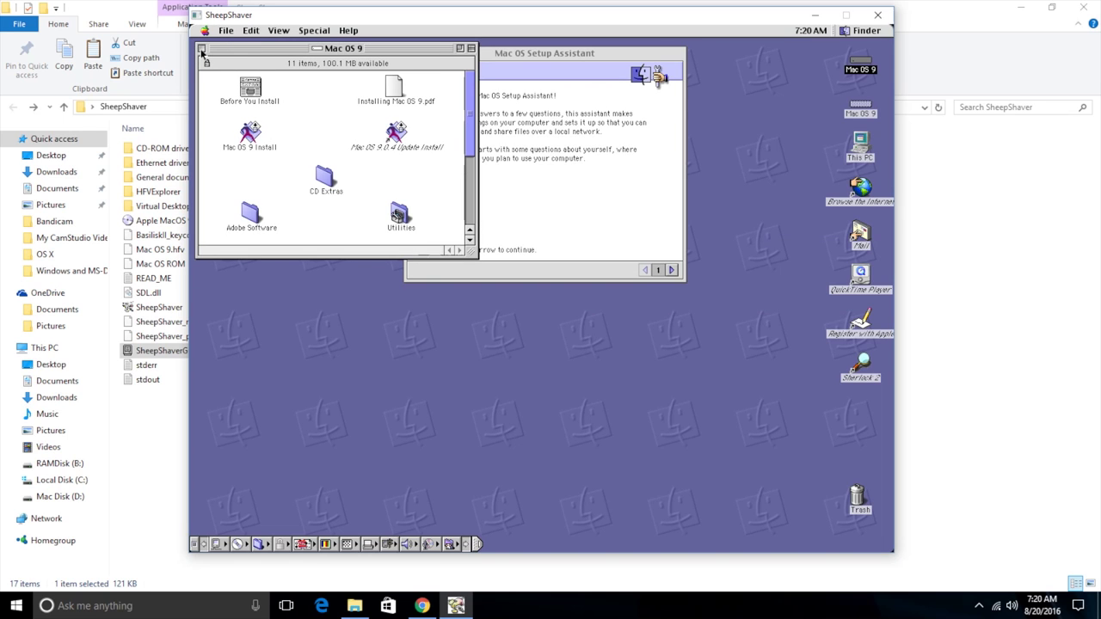
left_click(201, 49)
left_click(461, 55)
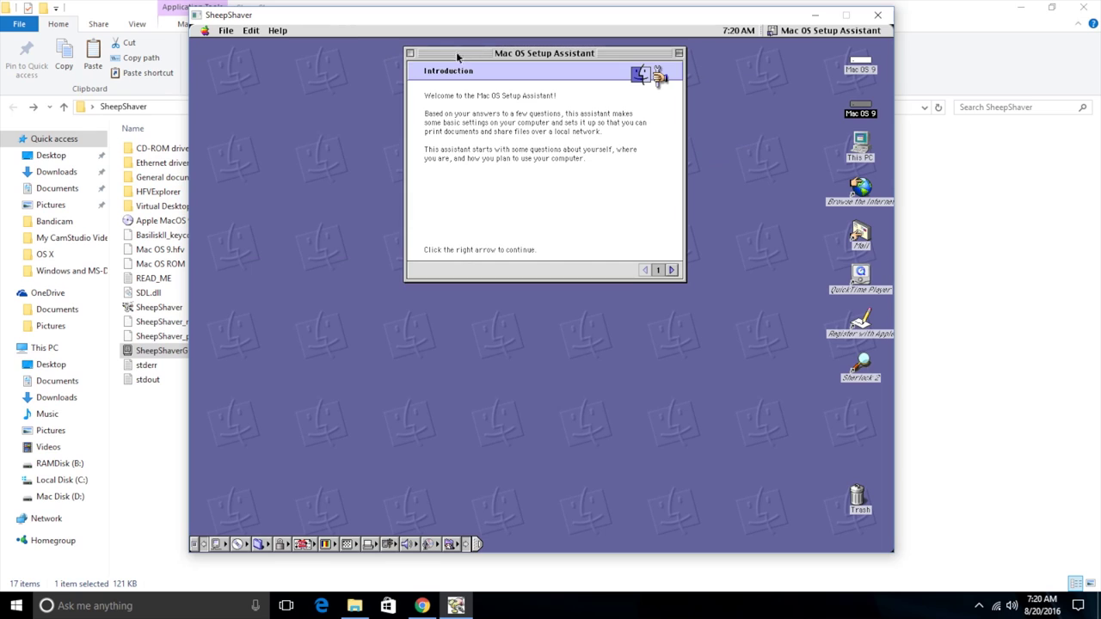
Step: Accept the U.S. regional formats in the Setup Assistant and enter the user's full name without an organization
left_click(672, 271)
left_click(673, 271)
left_click(672, 271)
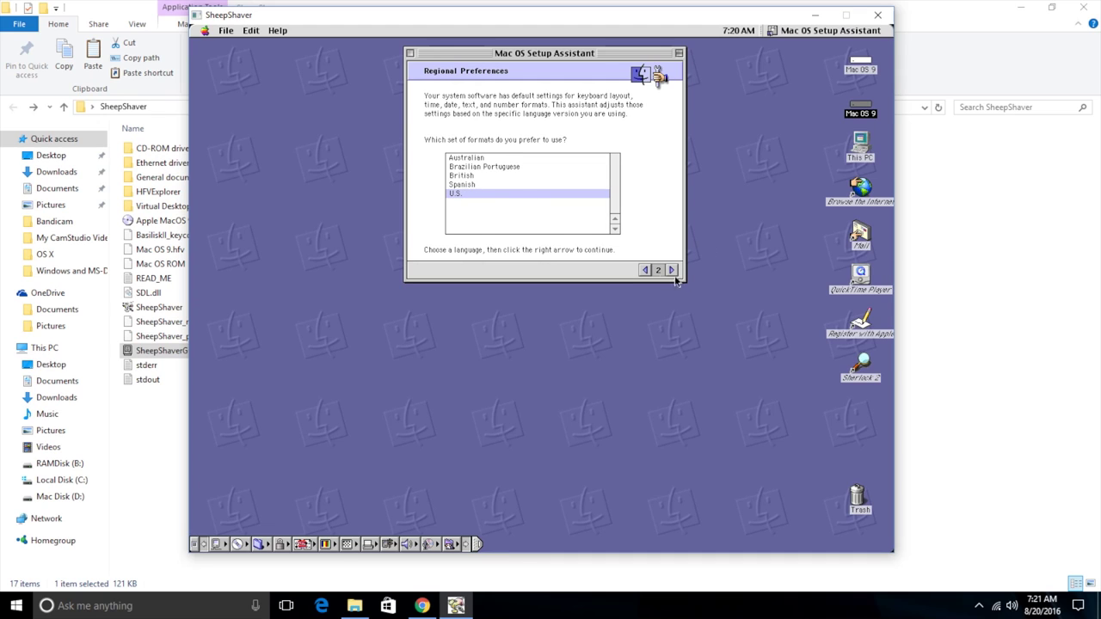
left_click(672, 270)
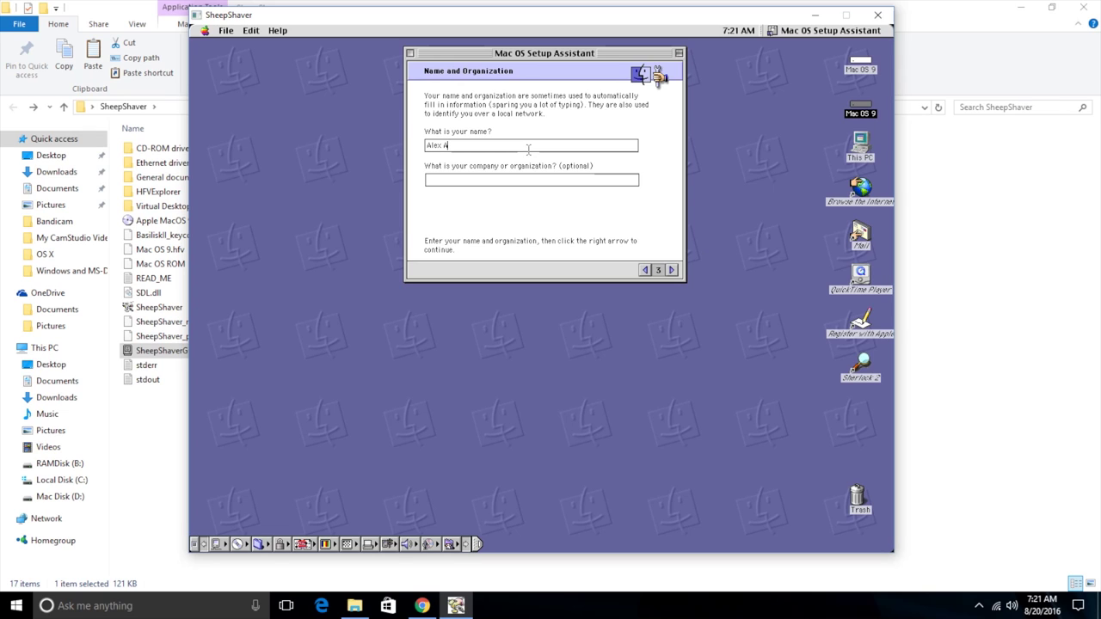
type("nderson-McLeod")
left_click(673, 270)
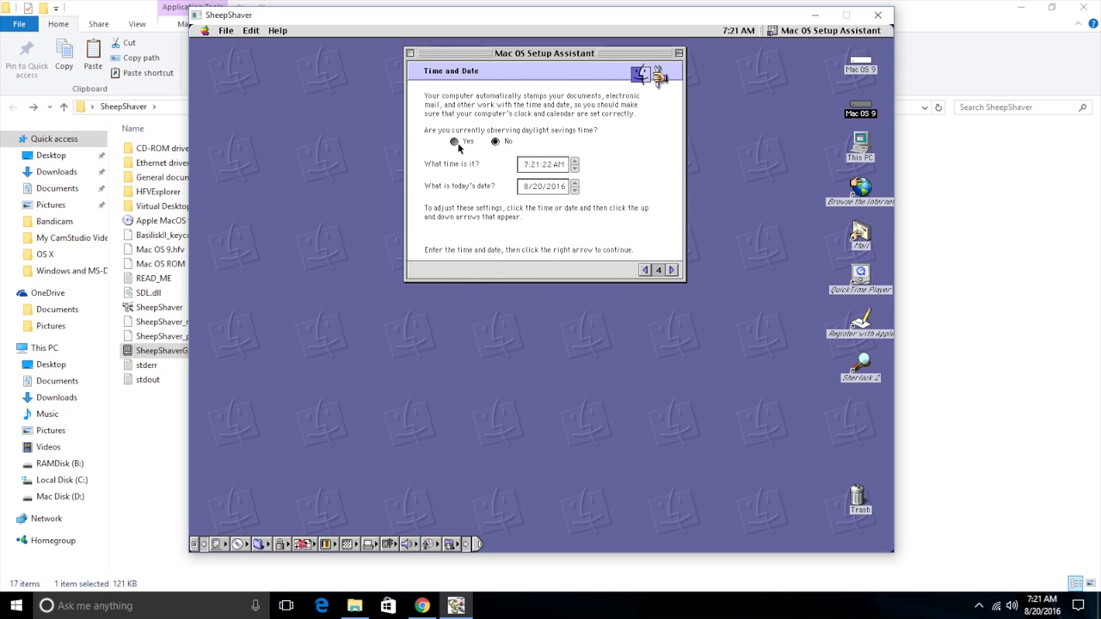
Step: Answer Yes to daylight savings time and choose Atlanta, U.S.A. as the geographic location
left_click(456, 144)
left_click(671, 270)
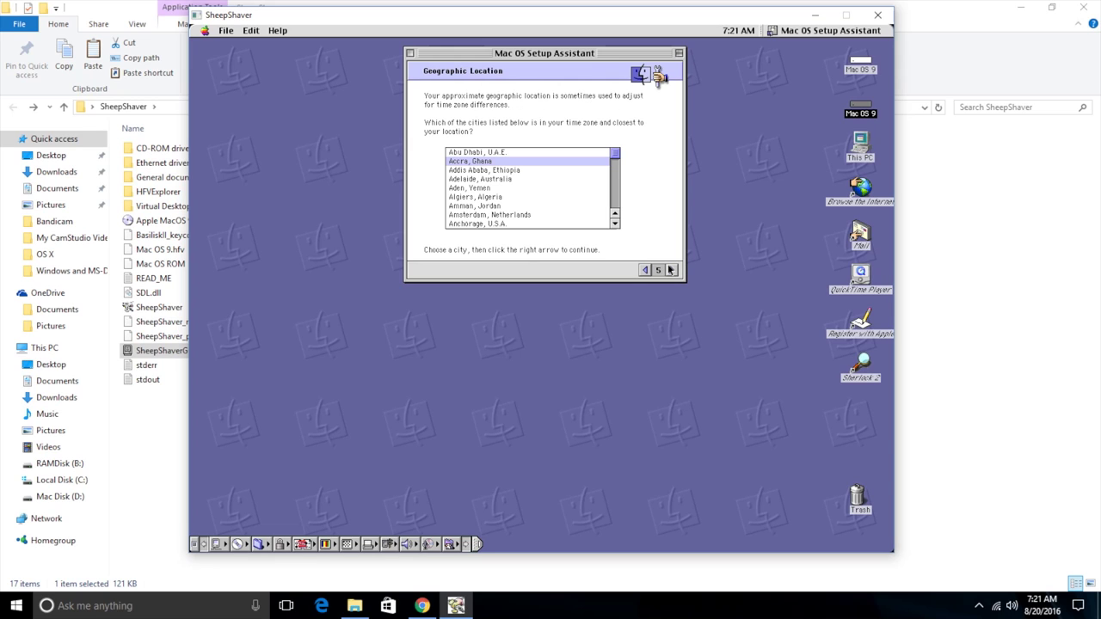
left_click(616, 222)
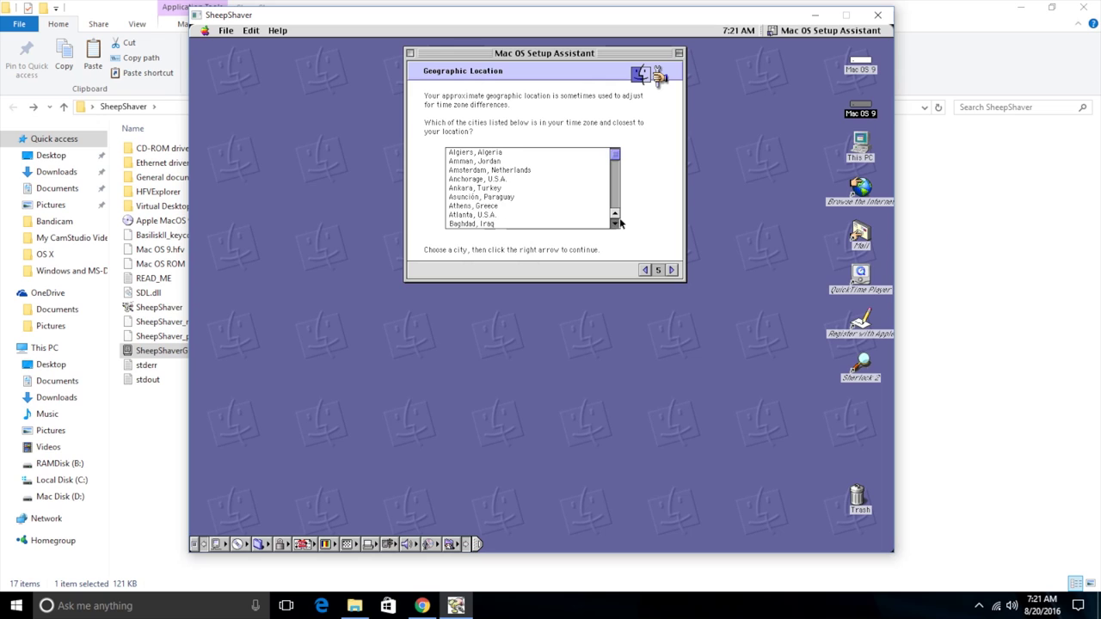
left_click(616, 222)
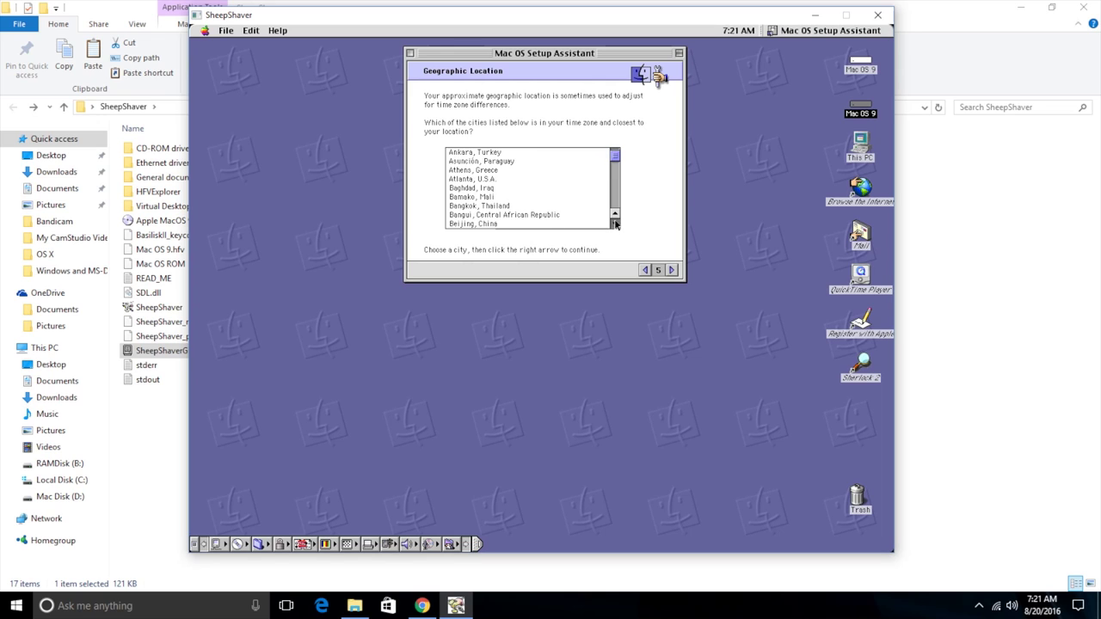
left_click(464, 179)
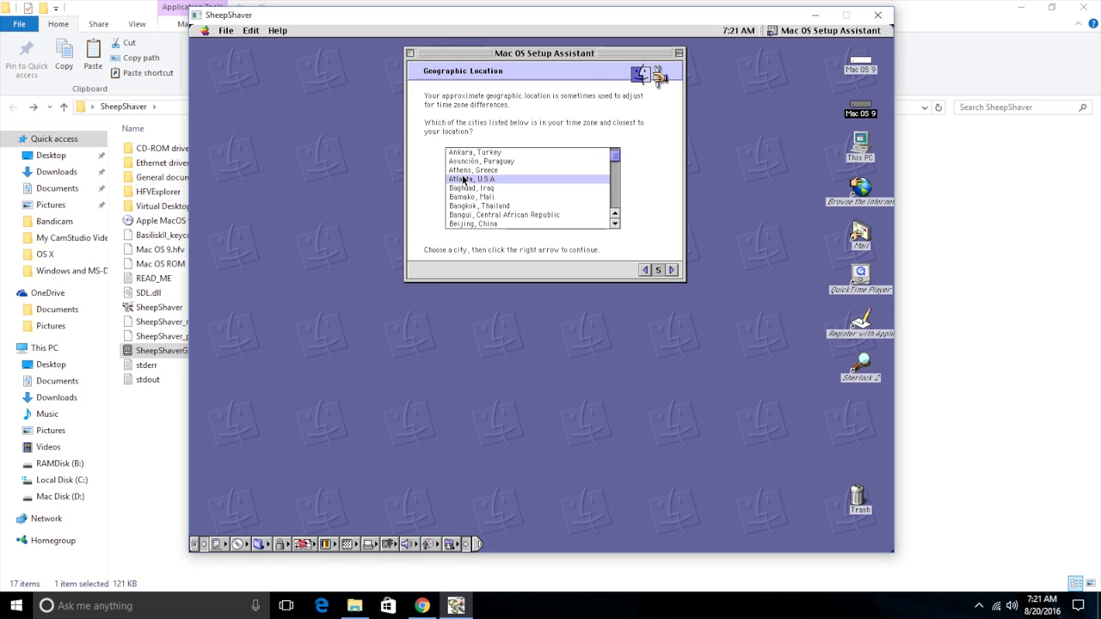
left_click(671, 270)
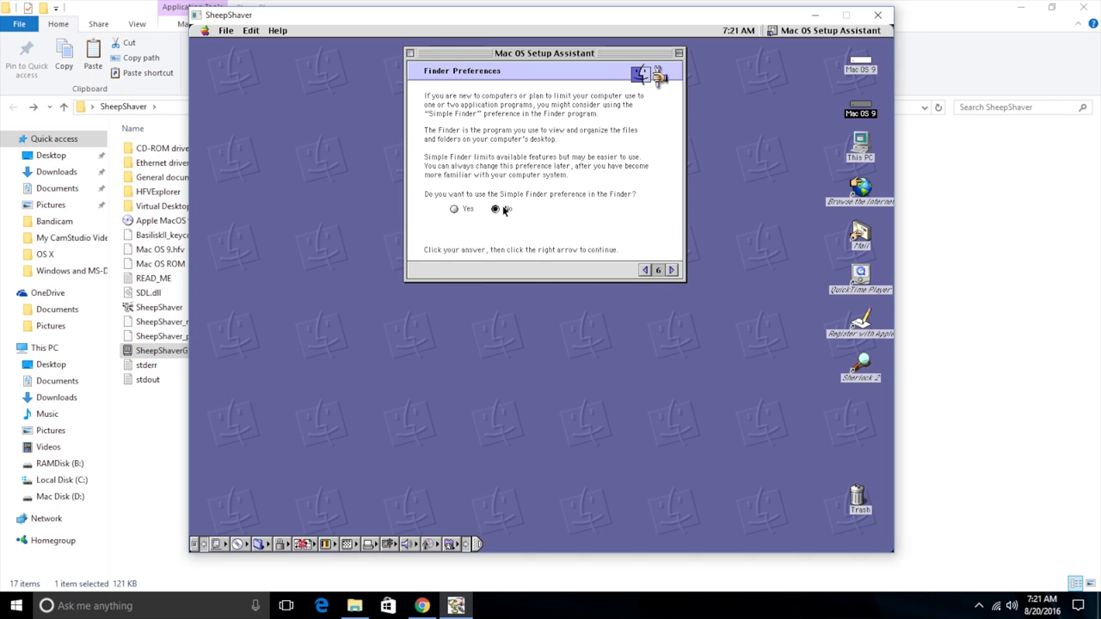
Step: Leave Simple Finder set to No and continue past the network introduction and the computer name and password page
left_click(671, 270)
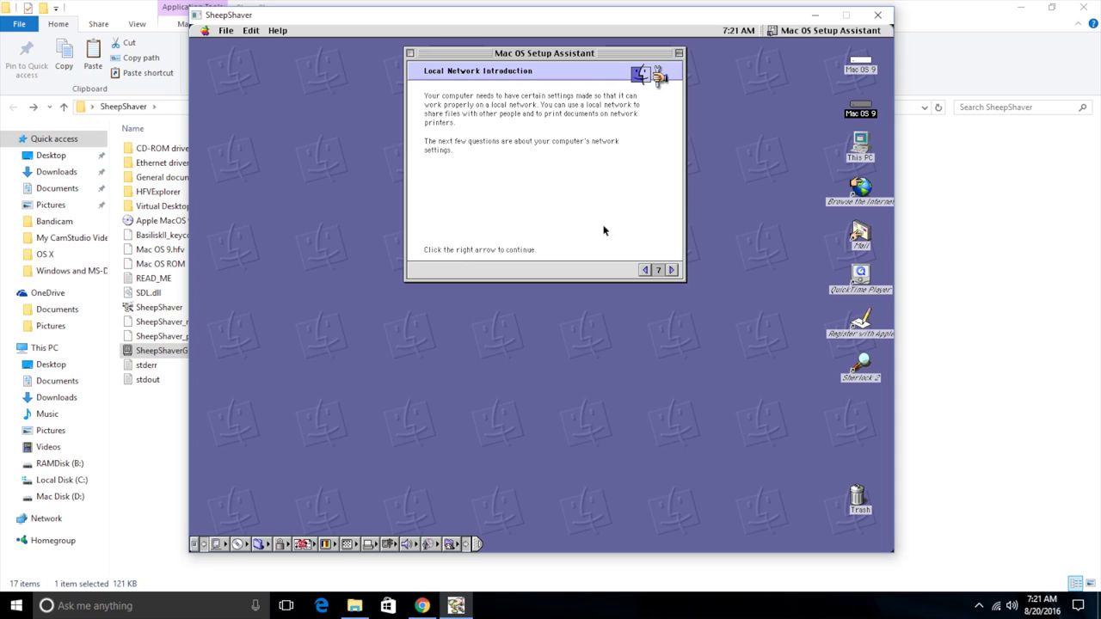
left_click(672, 270)
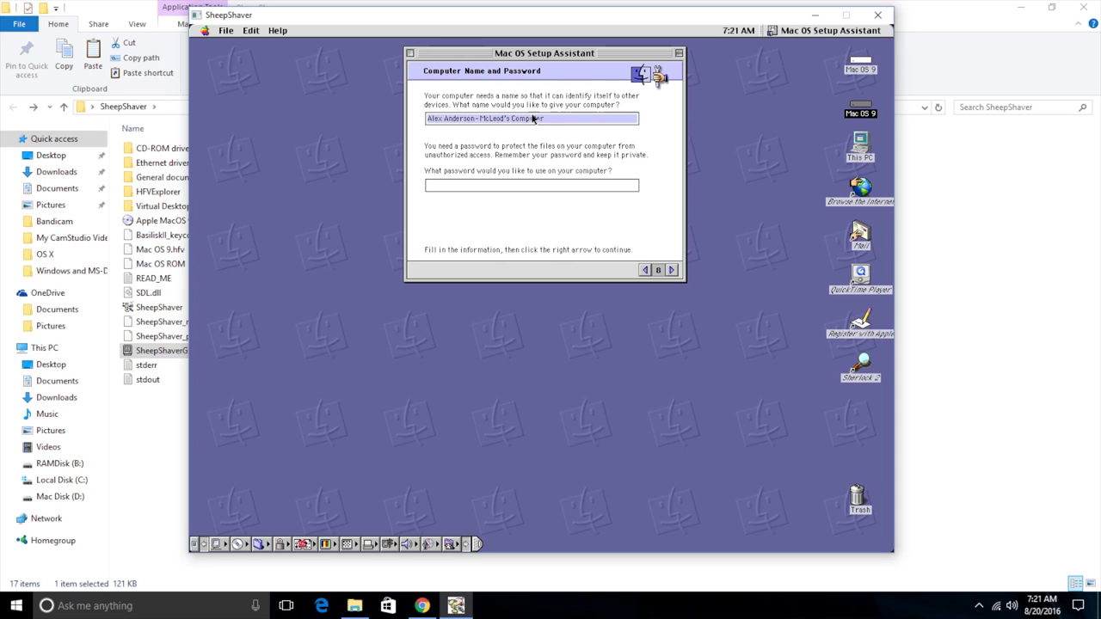
left_click(541, 118)
left_click(672, 270)
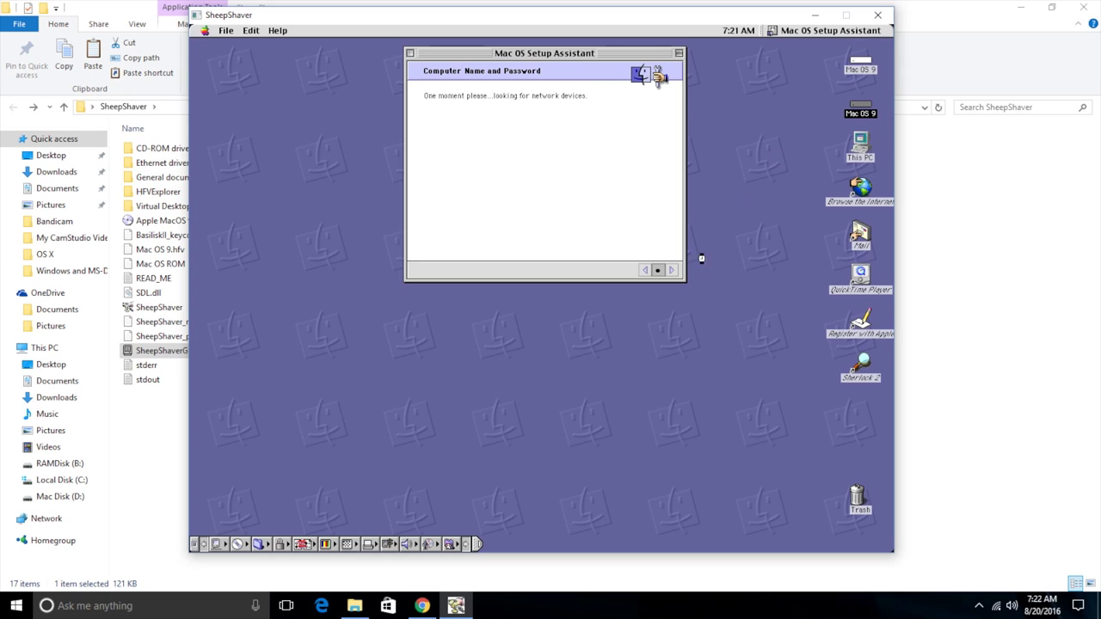
Step: Force-quit the SheepShaver process with Windows Task Manager, and close Task Manager
right_click(614, 606)
left_click(662, 550)
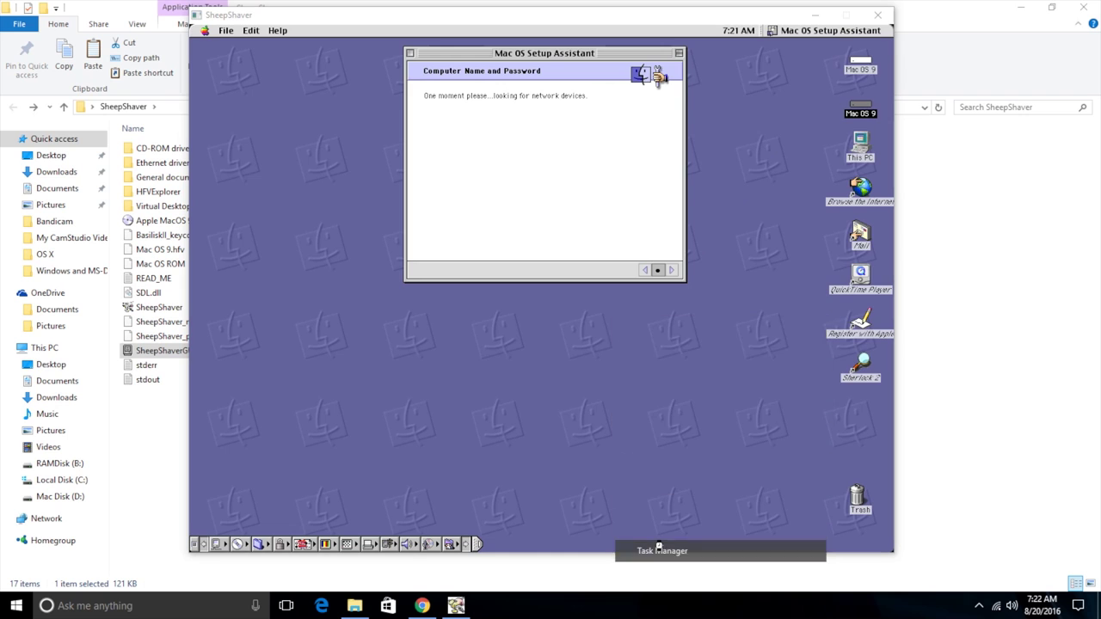
left_click(486, 209)
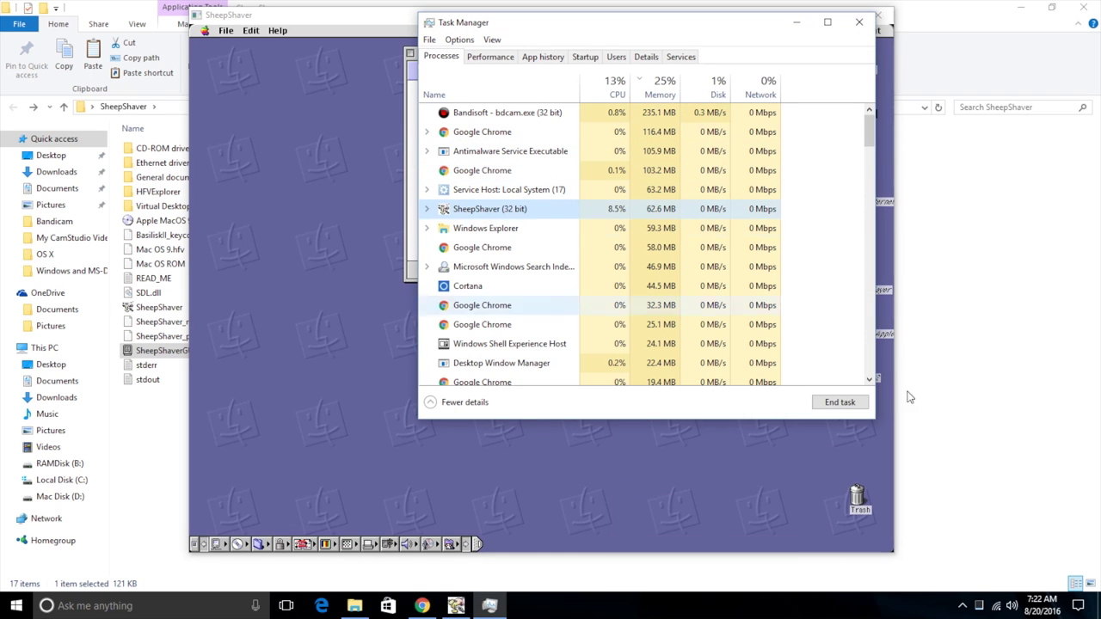
left_click_drag(584, 12, 843, 41)
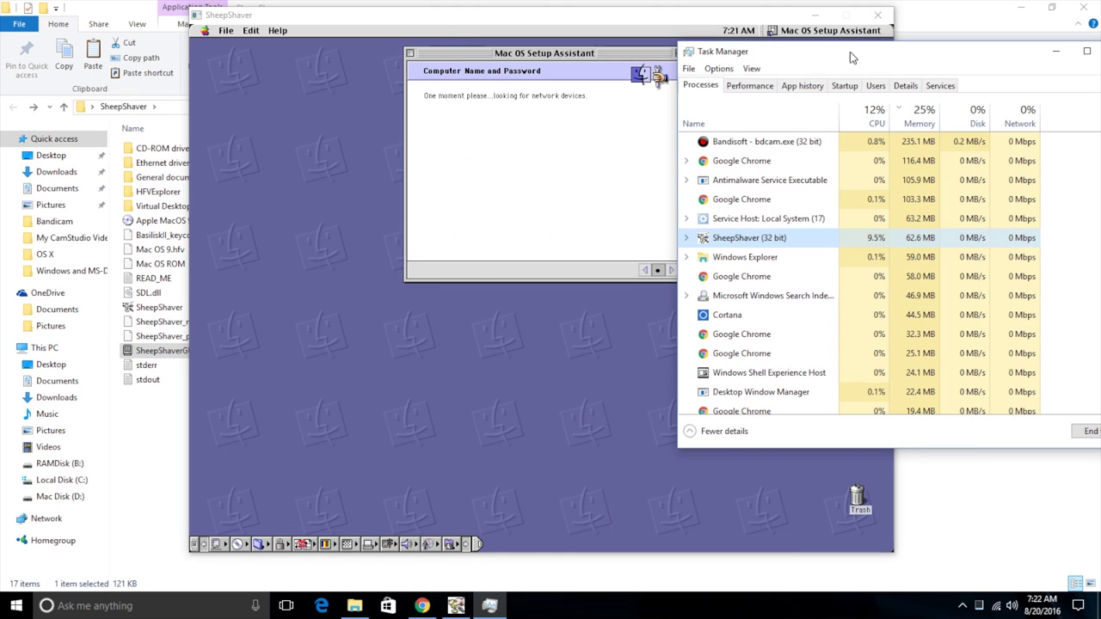
left_click(1088, 430)
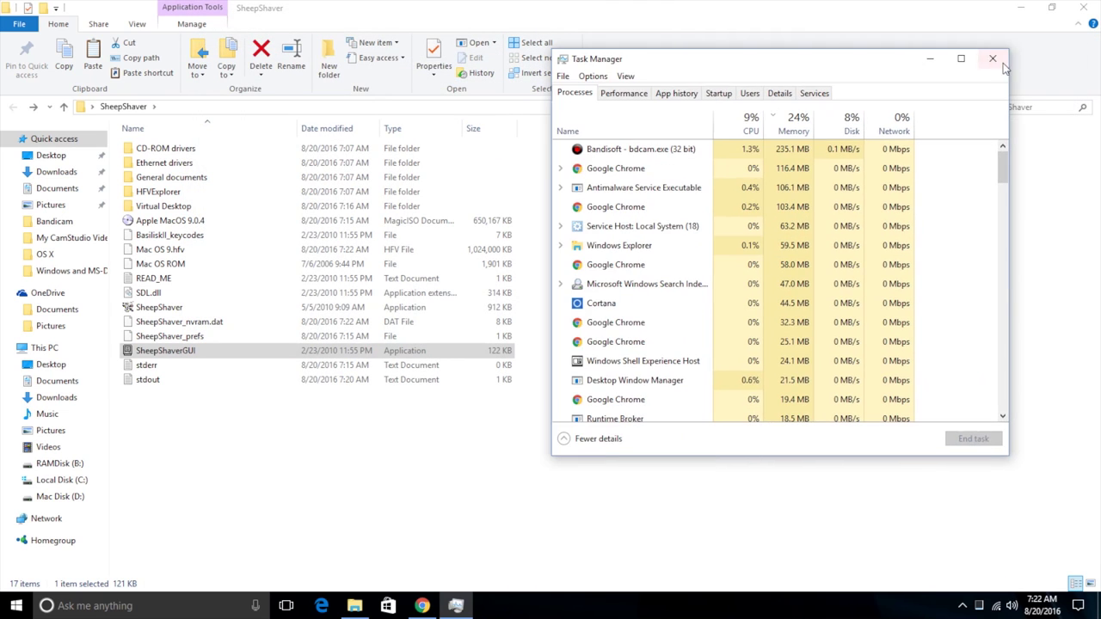
left_click(985, 53)
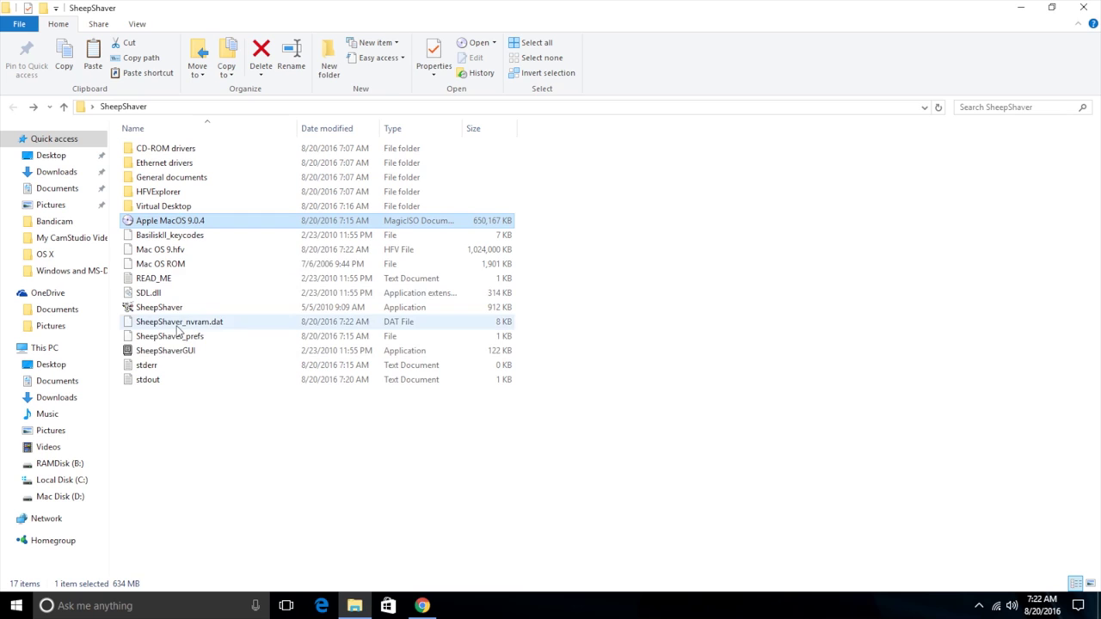
Step: Open SheepShaverGUI and remove Apple MacOS 9.0.4.iso from the list of volumes
double_click(169, 353)
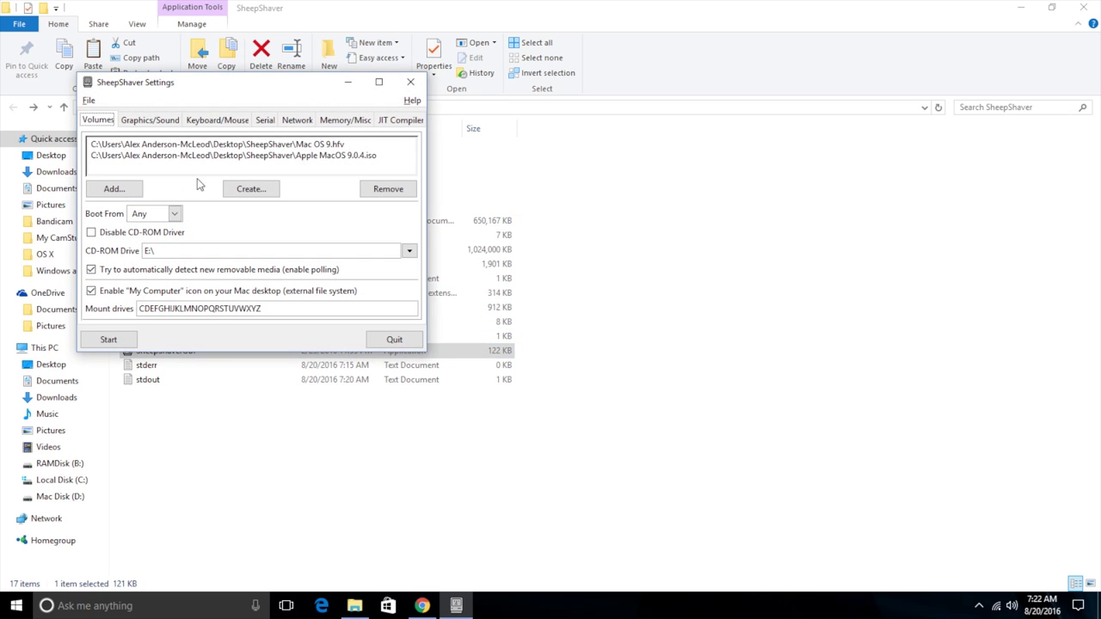
left_click(263, 157)
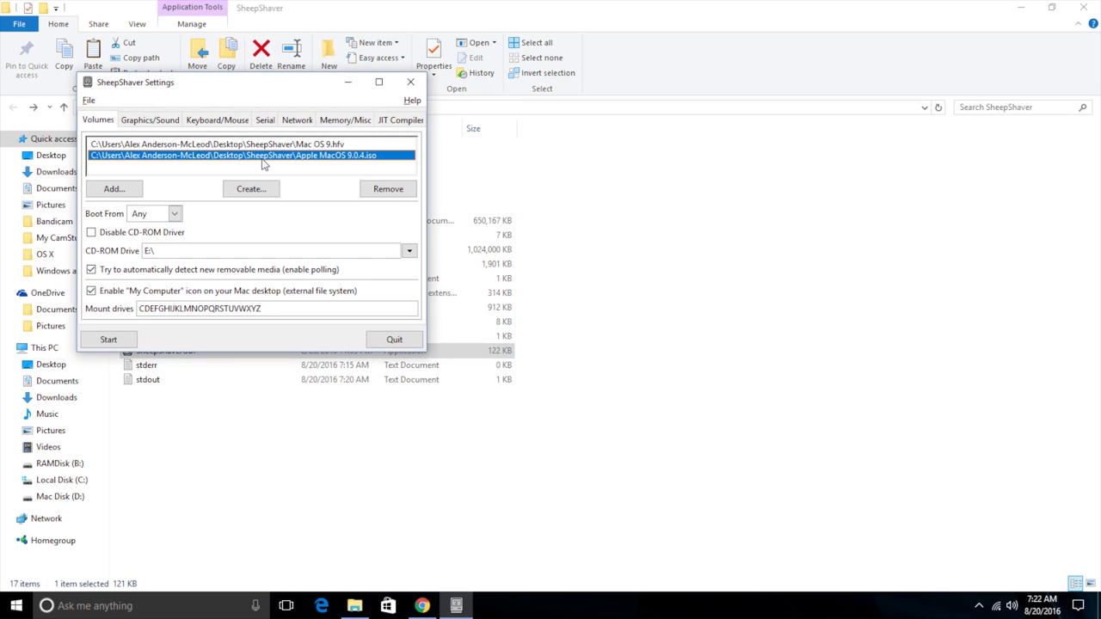
left_click(385, 191)
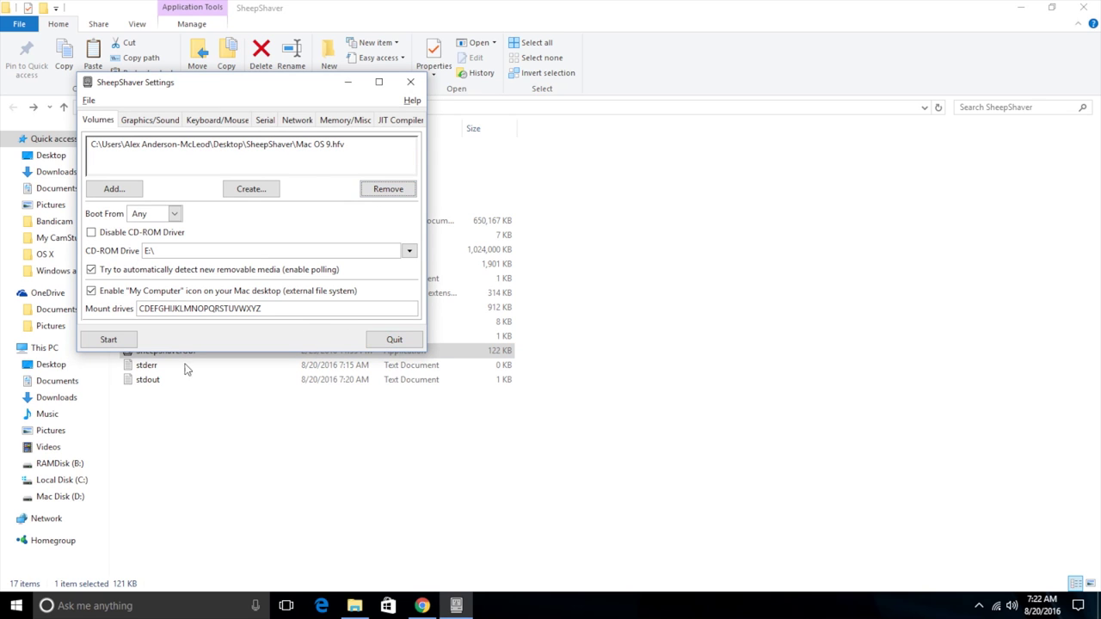
Step: Start the emulator from the hard disk, dismissing the missing CD-ROM driver warning and the Disk First Aid notice
left_click(109, 340)
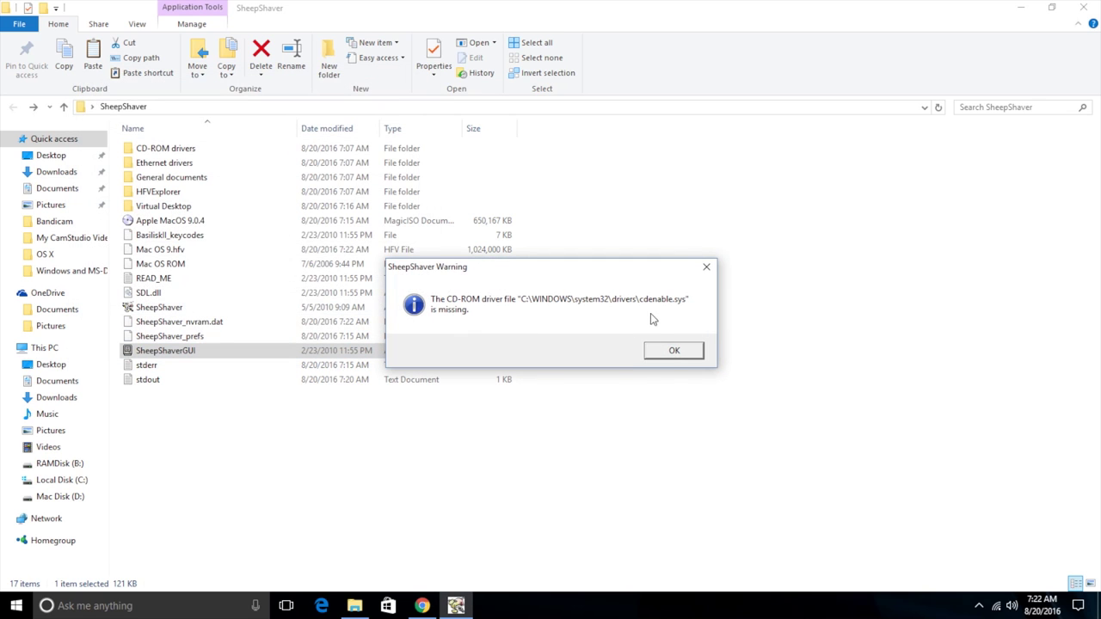
left_click(686, 351)
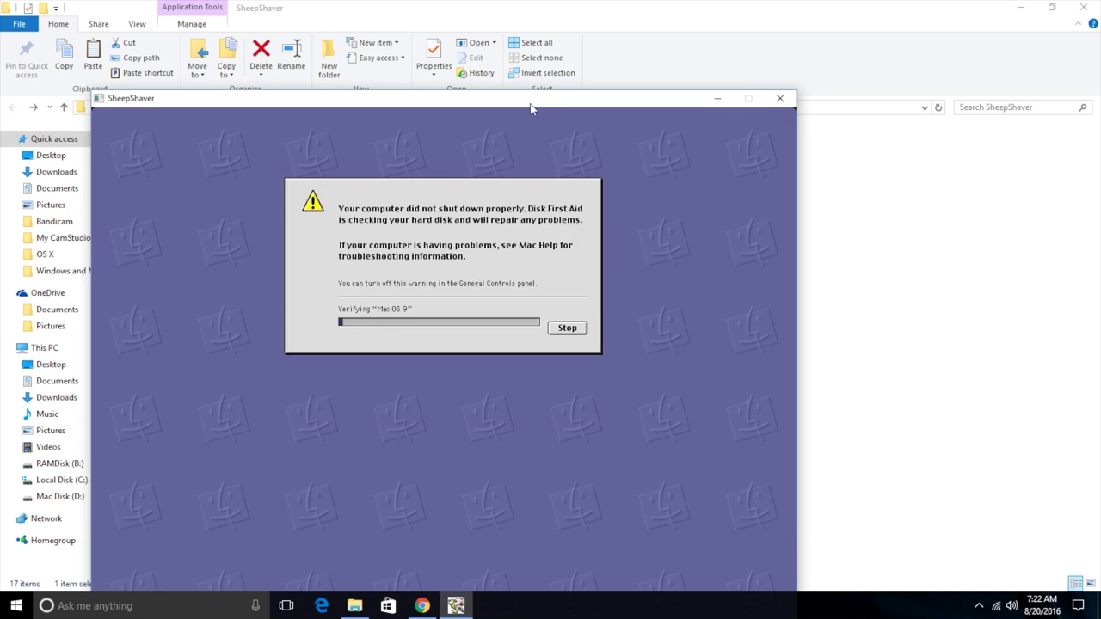
left_click_drag(521, 99, 618, 22)
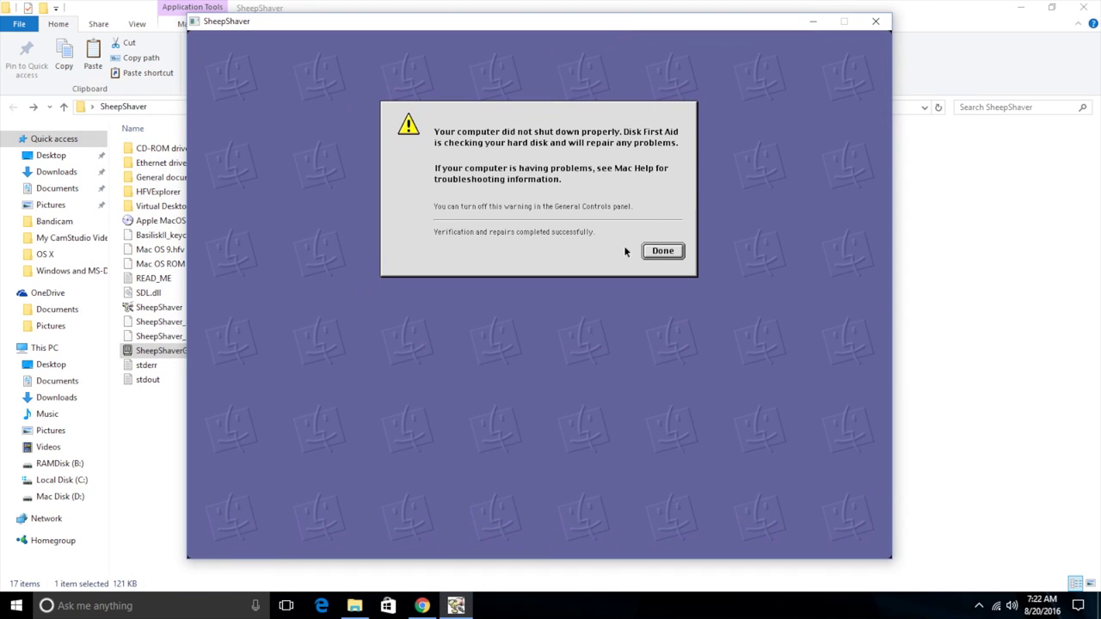
left_click(679, 253)
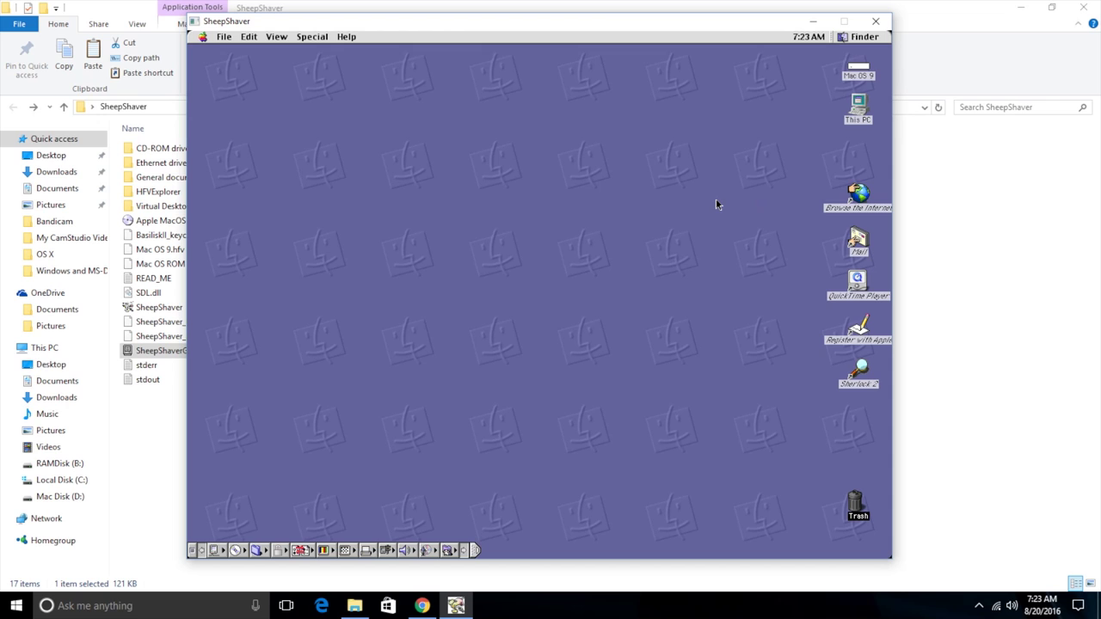
Step: Check the installed system's version and memory in About This Computer
left_click(201, 37)
left_click(208, 50)
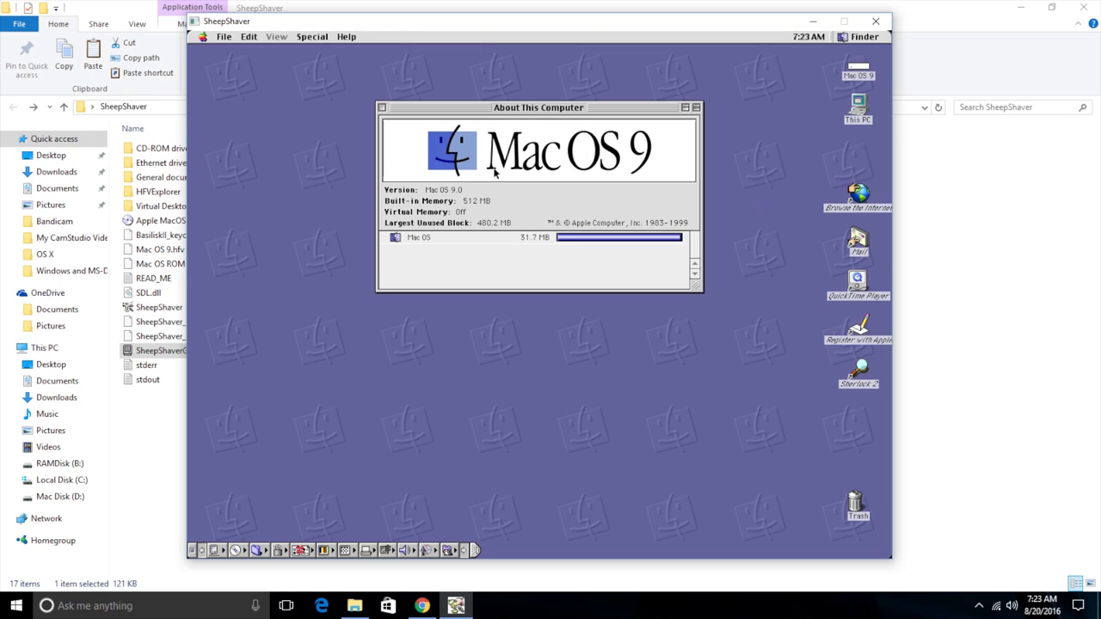
Step: Close the About This Computer window
left_click(381, 108)
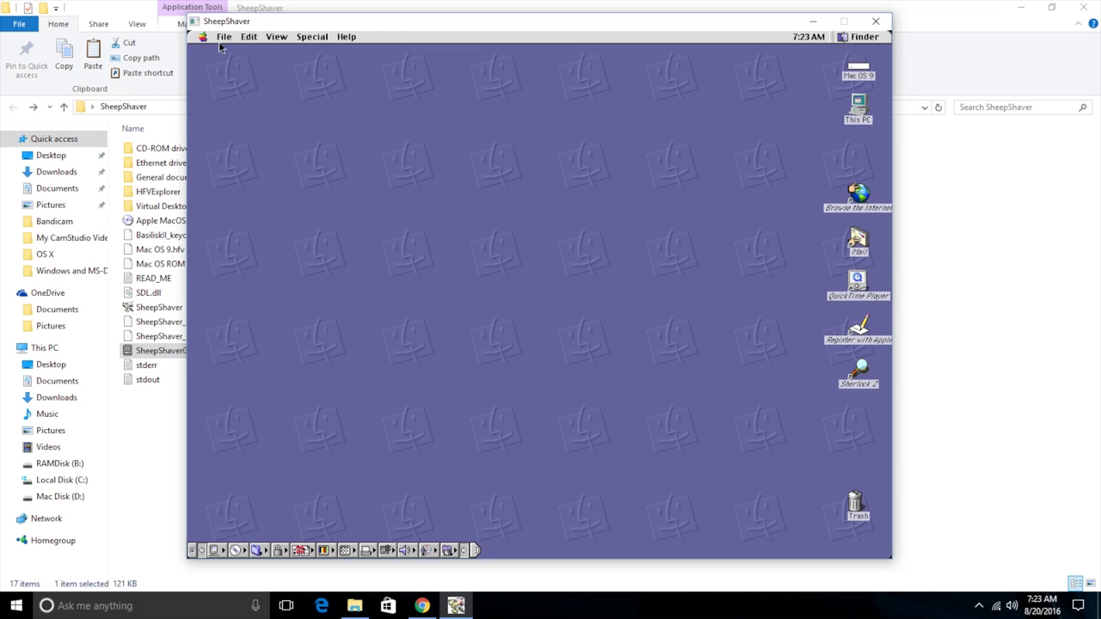
left_click(201, 37)
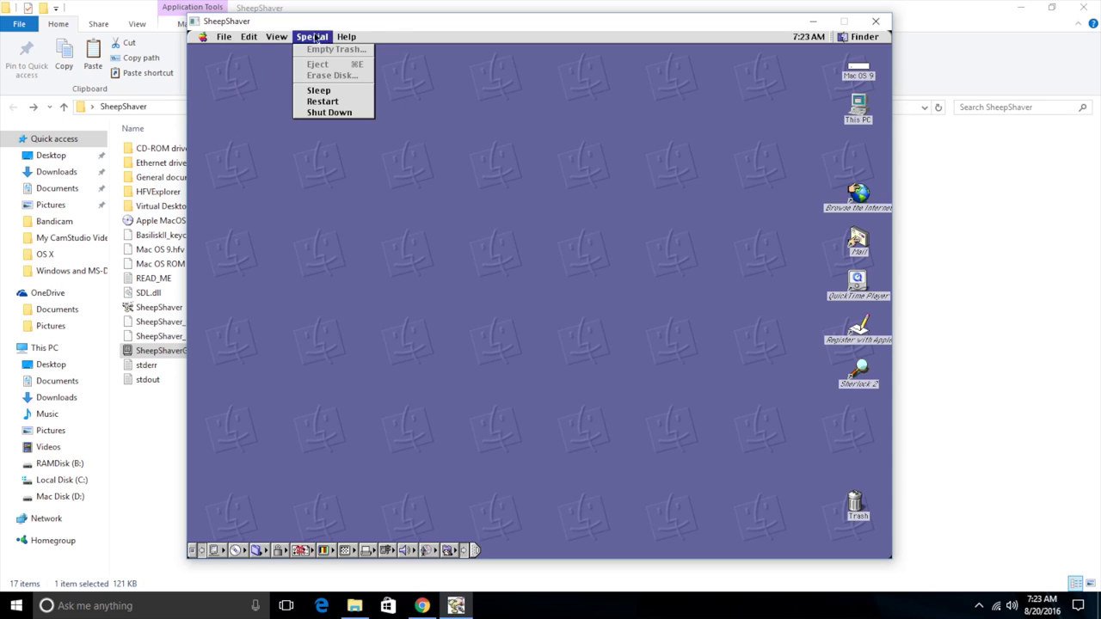
left_click(250, 41)
Step: Open the Speech control panel, play the sample of the Victoria voice, and close the panel
left_click(202, 37)
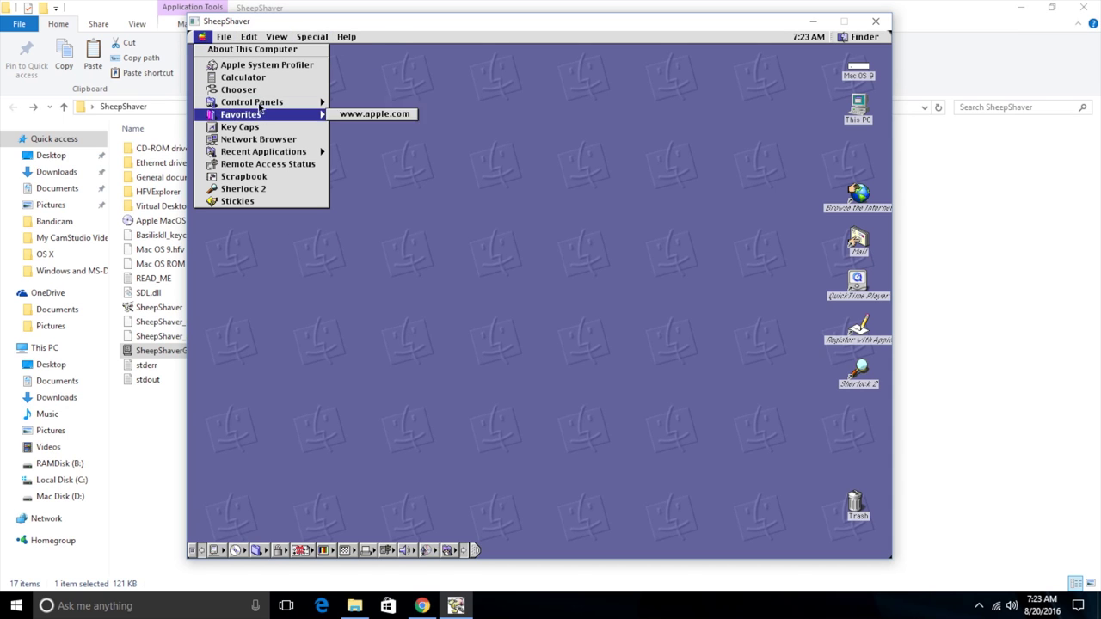
mouse_move(320, 103)
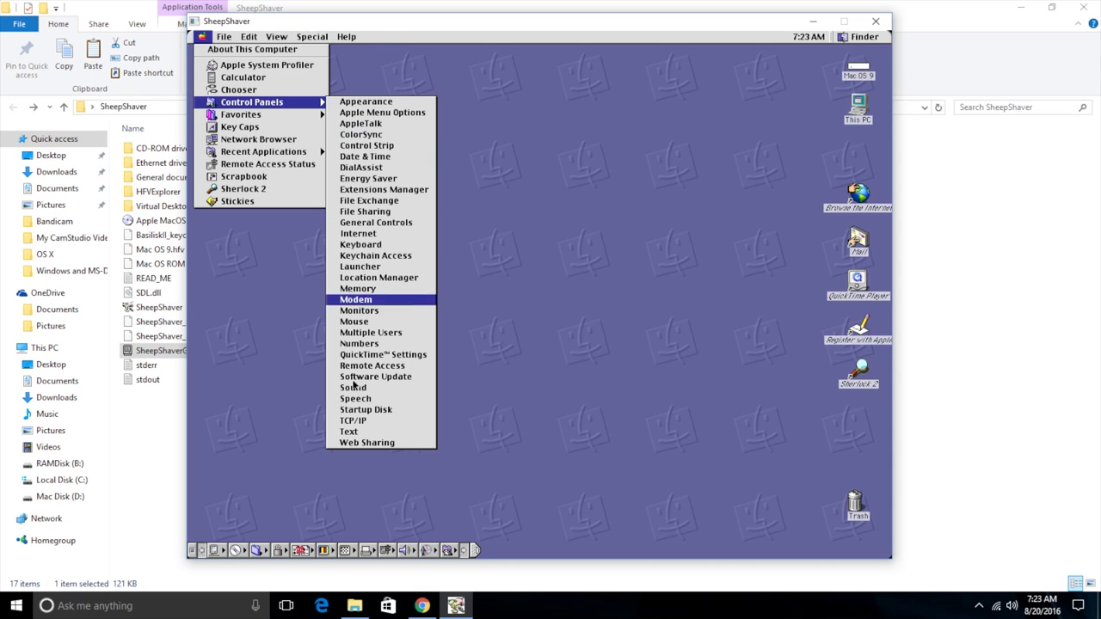
left_click(370, 403)
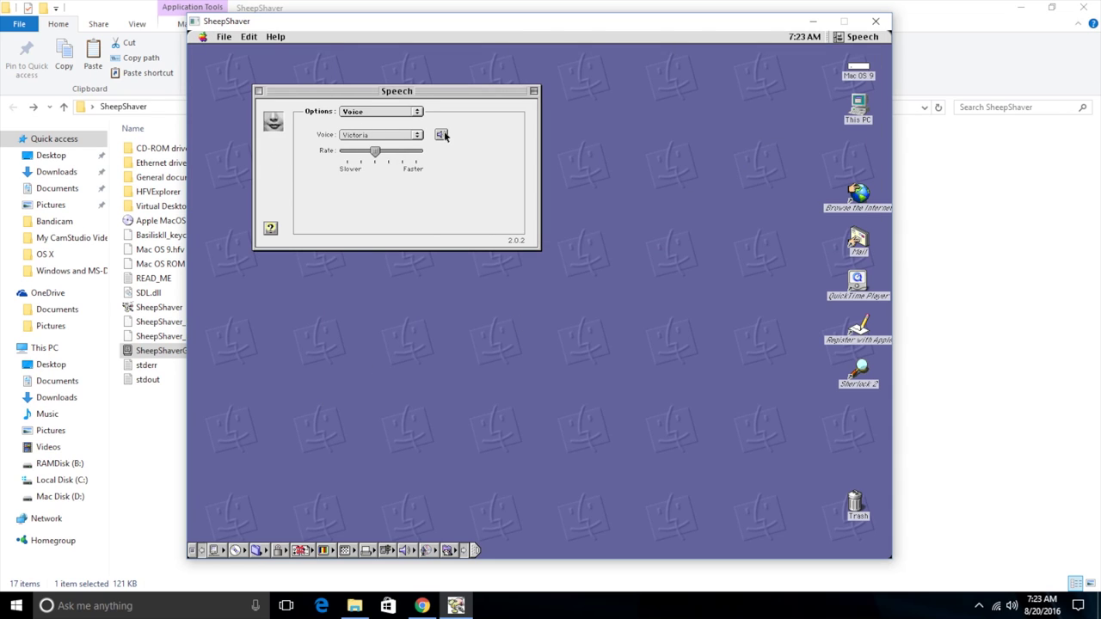
left_click(446, 134)
left_click(622, 219)
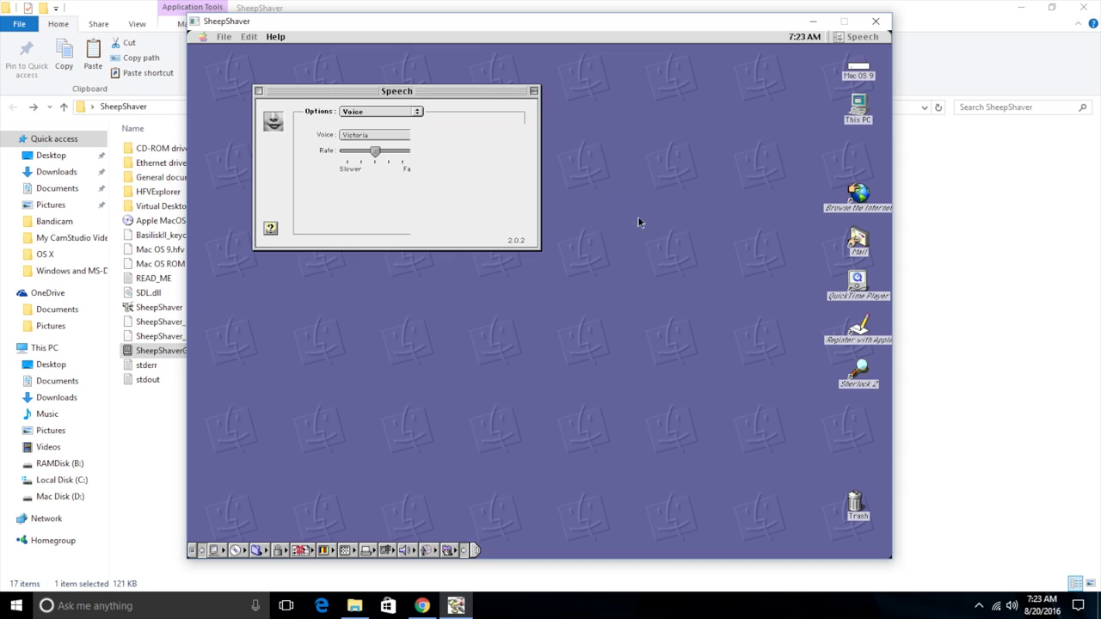
left_click(385, 134)
left_click(272, 112)
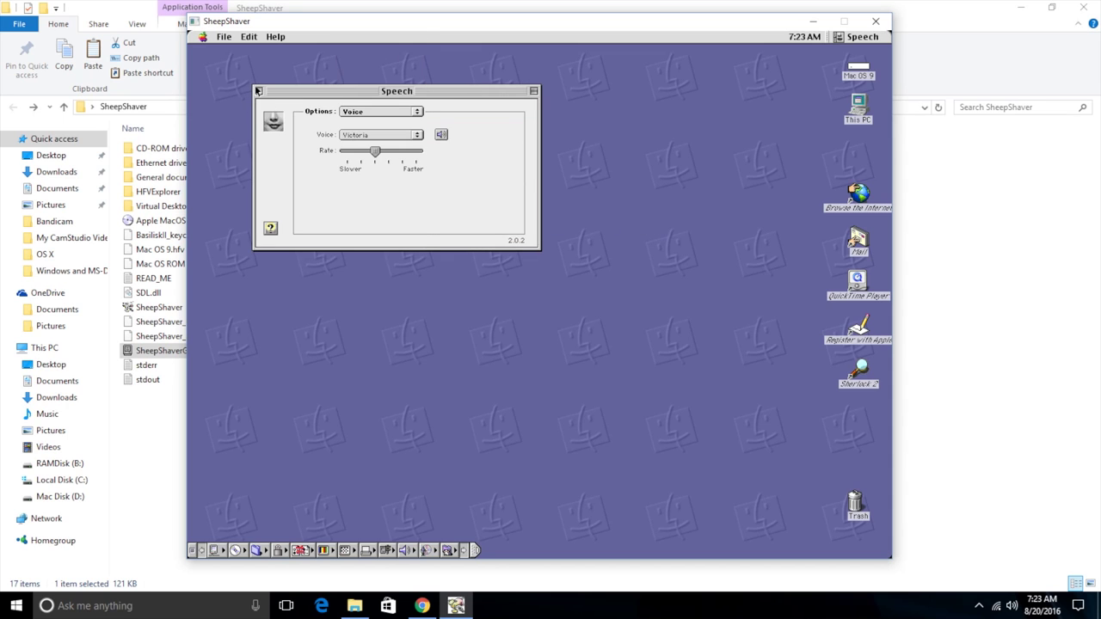
left_click(258, 90)
Step: In the Sound control panel, review the input and output settings, choose the Uh oh alert sound, and close it
left_click(204, 39)
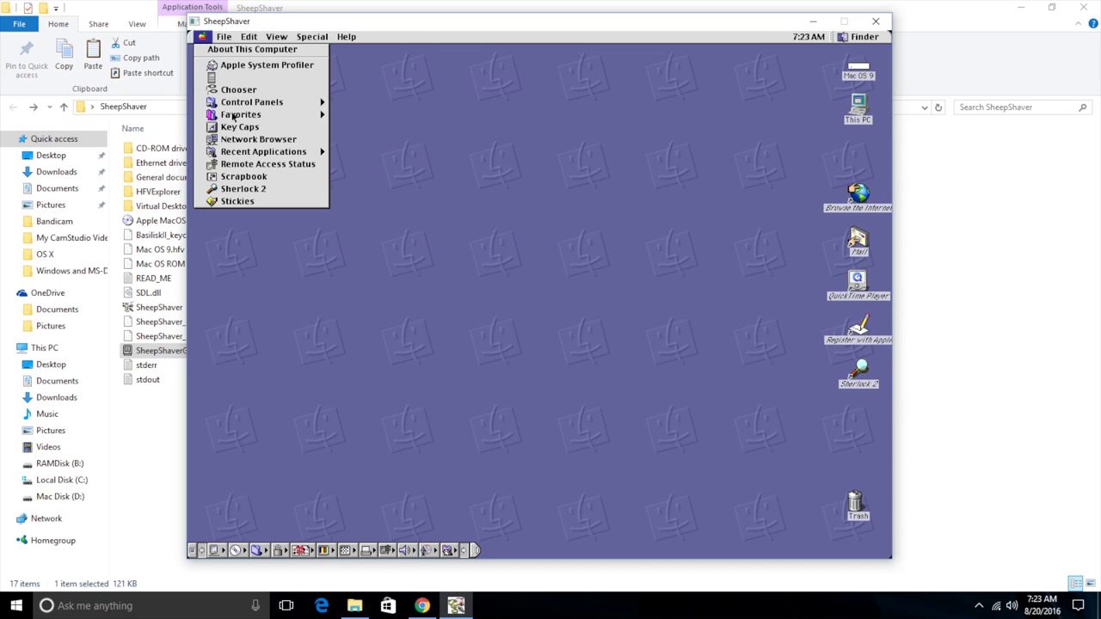
mouse_move(249, 102)
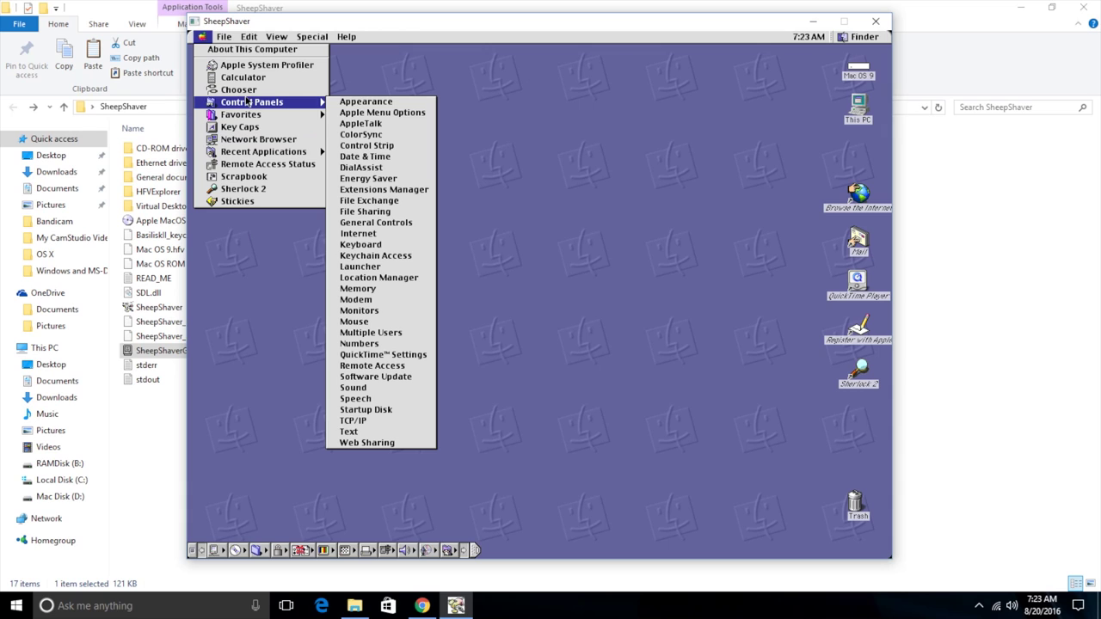
left_click(376, 388)
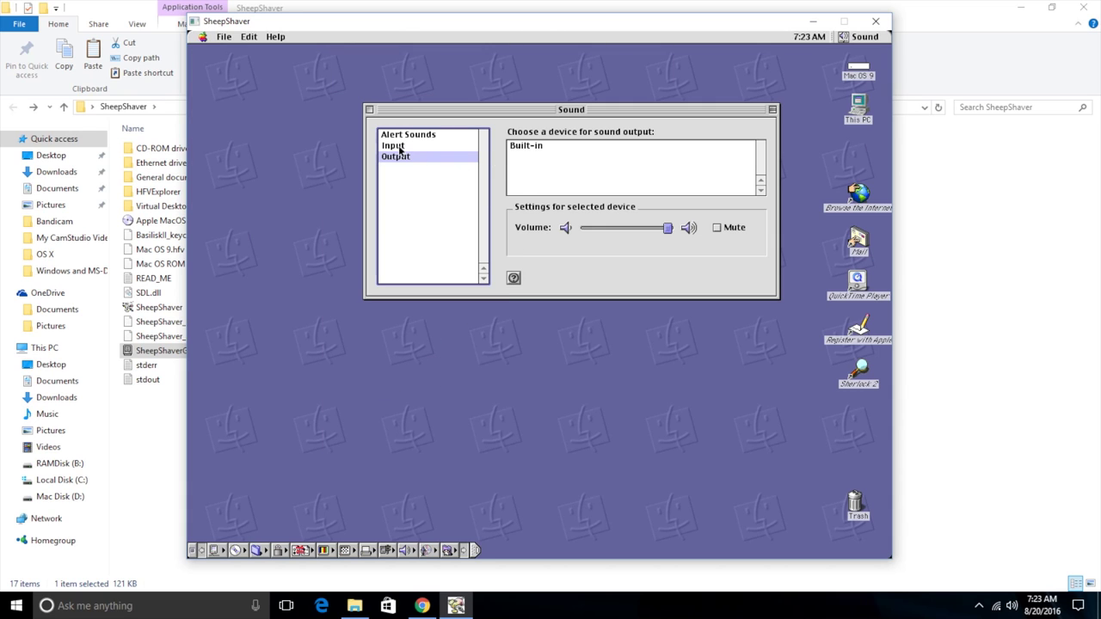
left_click(399, 150)
left_click(397, 158)
left_click(383, 136)
left_click(543, 190)
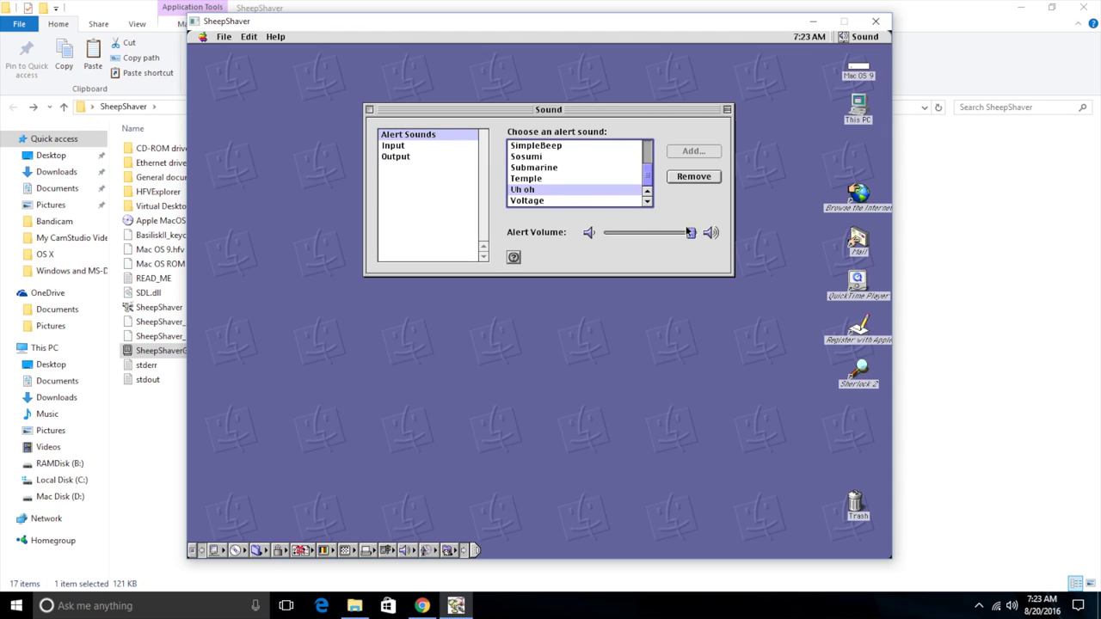
left_click(369, 110)
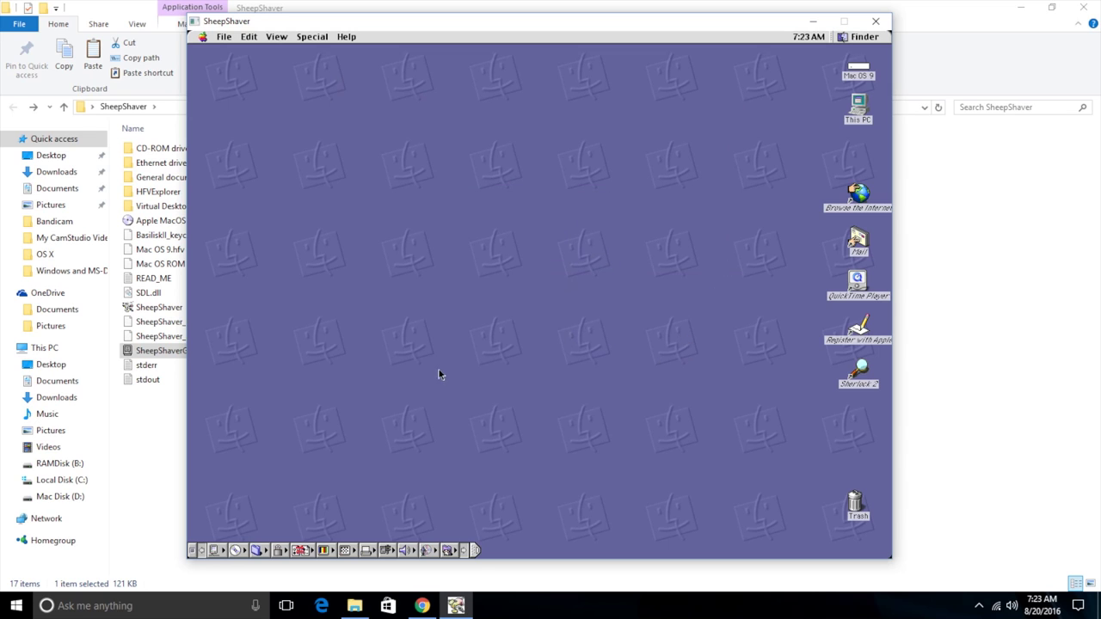
Step: Open the This PC shared volume and move its window toward the middle of the Mac desktop
left_click(858, 103)
double_click(858, 103)
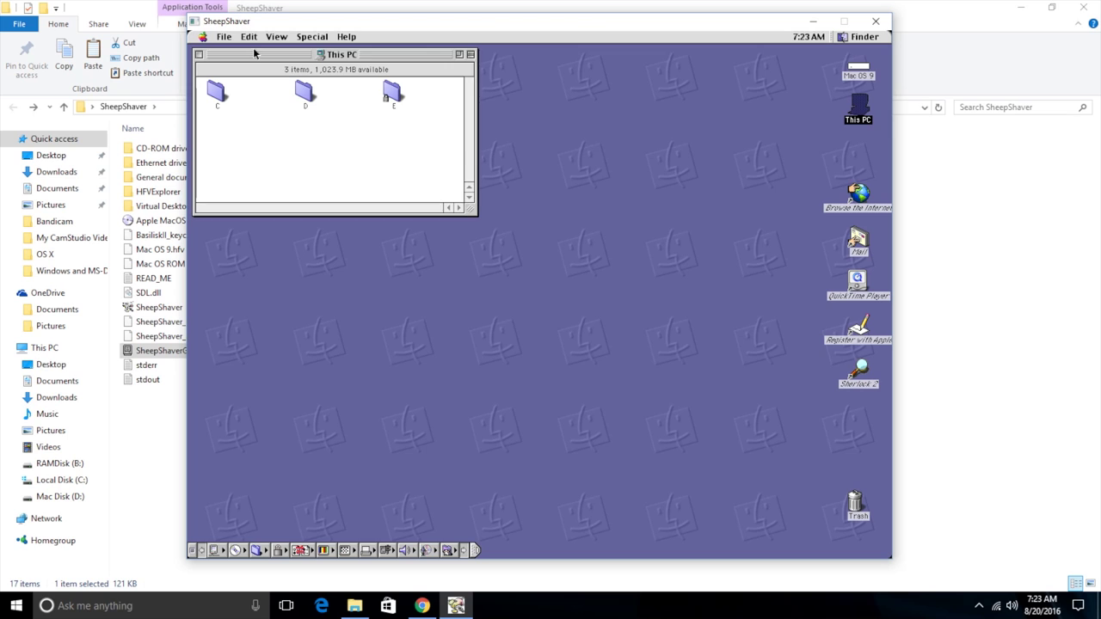
left_click_drag(232, 57, 368, 98)
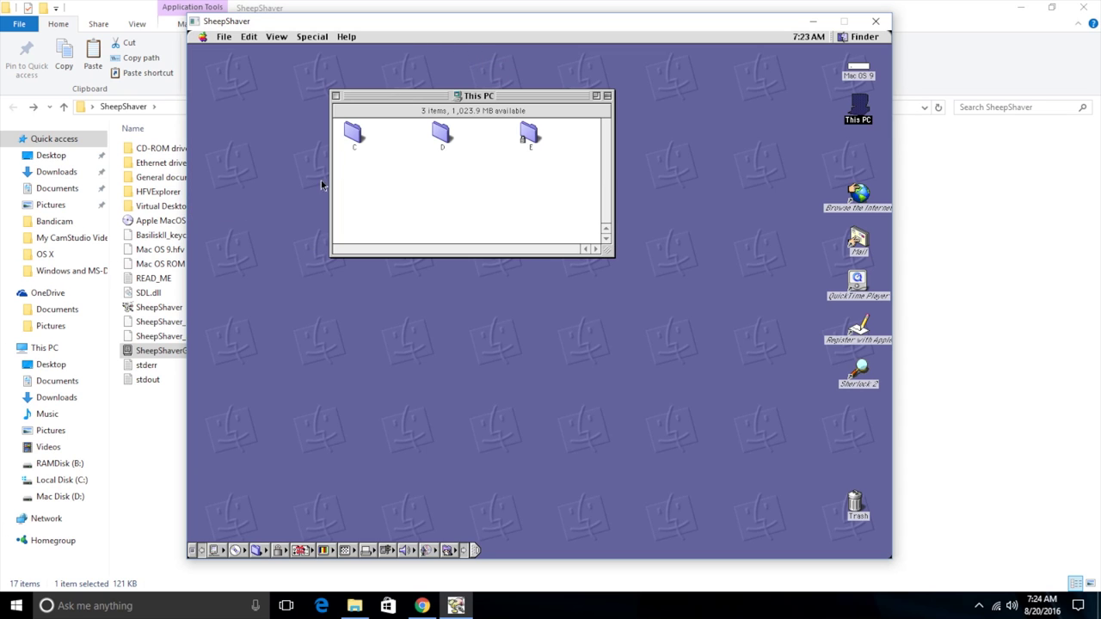
Step: Browse from drive C through Users, the user's home folder and Desktop to the contents of the SheepShaver folder
double_click(351, 148)
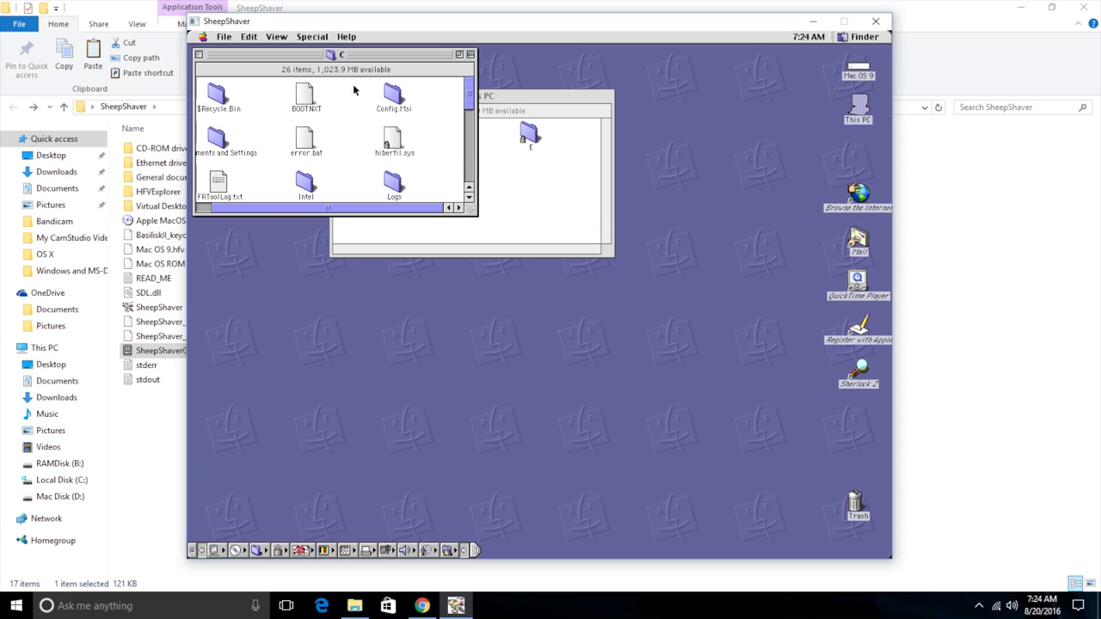
left_click_drag(466, 109, 469, 180)
double_click(221, 180)
double_click(232, 102)
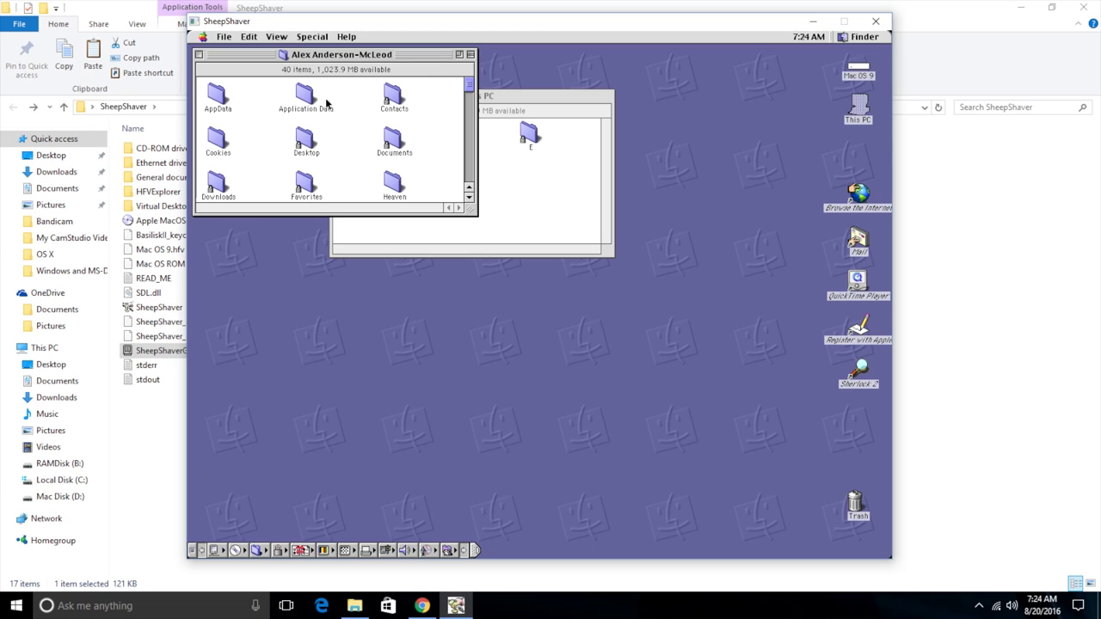
double_click(308, 138)
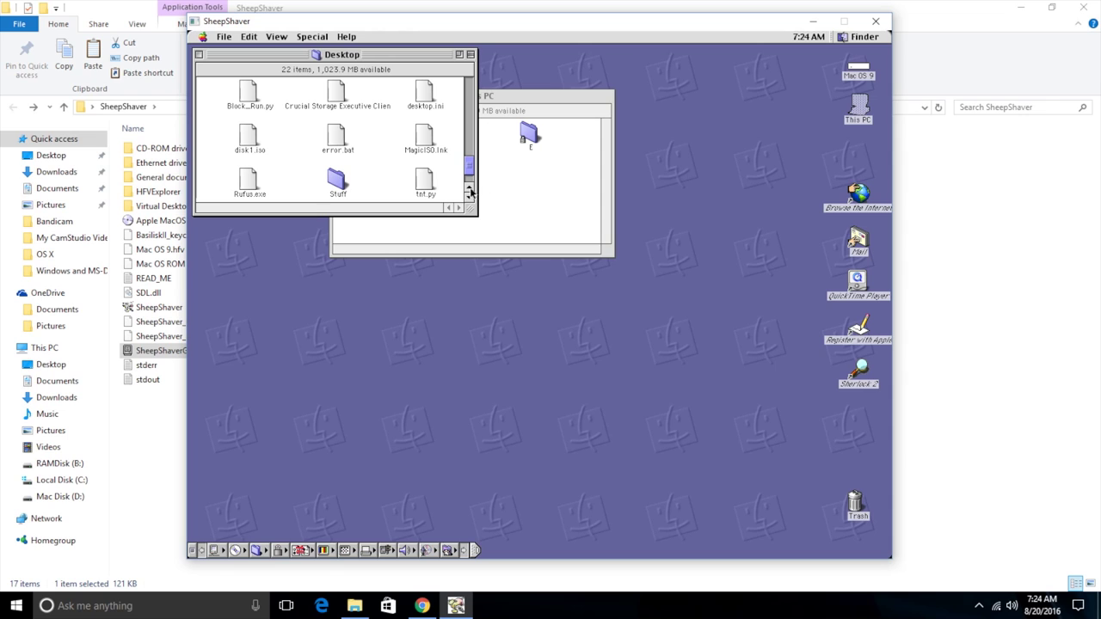
left_click_drag(474, 168, 463, 118)
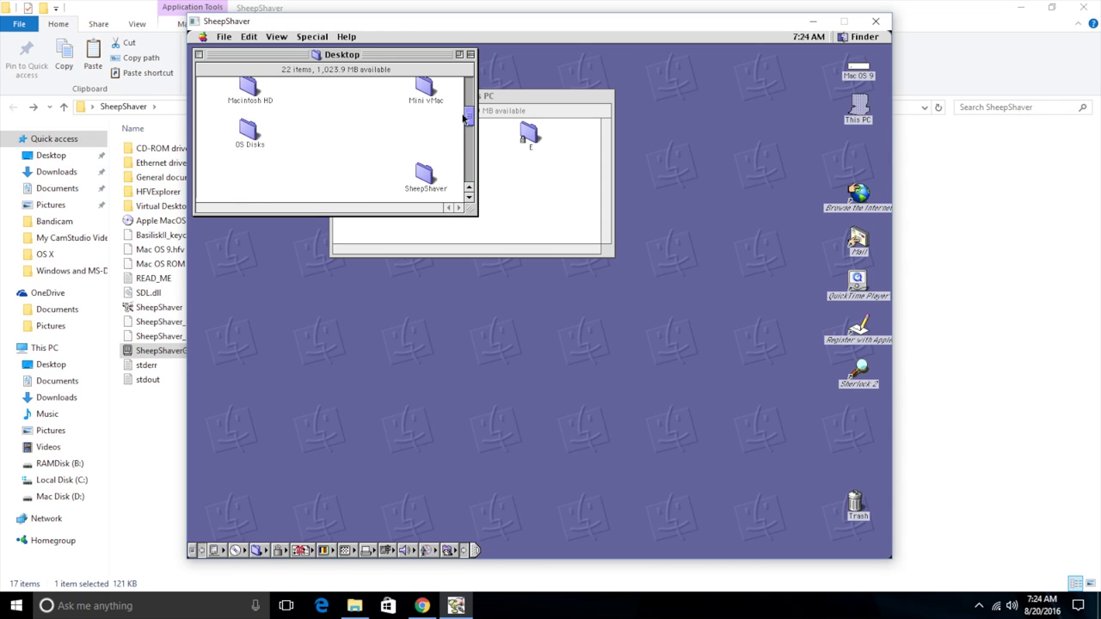
double_click(428, 177)
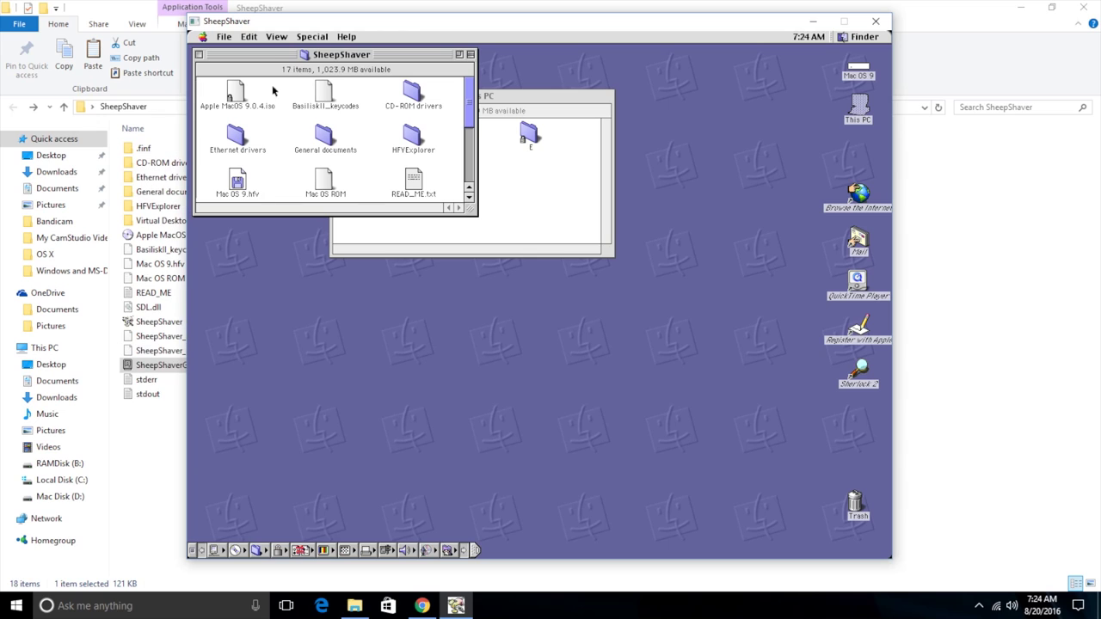
mouse_move(325, 183)
left_mouse_down()
mouse_move(462, 416)
mouse_move(322, 185)
left_mouse_up()
Step: Close all the open folder windows, from SheepShaver back up to This PC
left_click(198, 55)
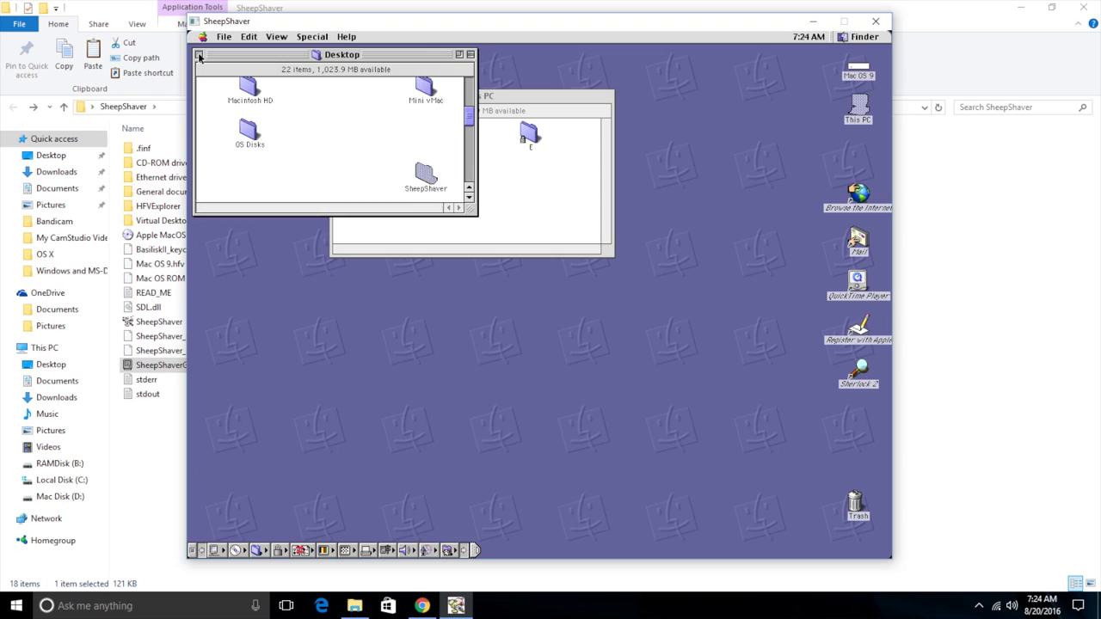
left_click(199, 55)
left_click(199, 56)
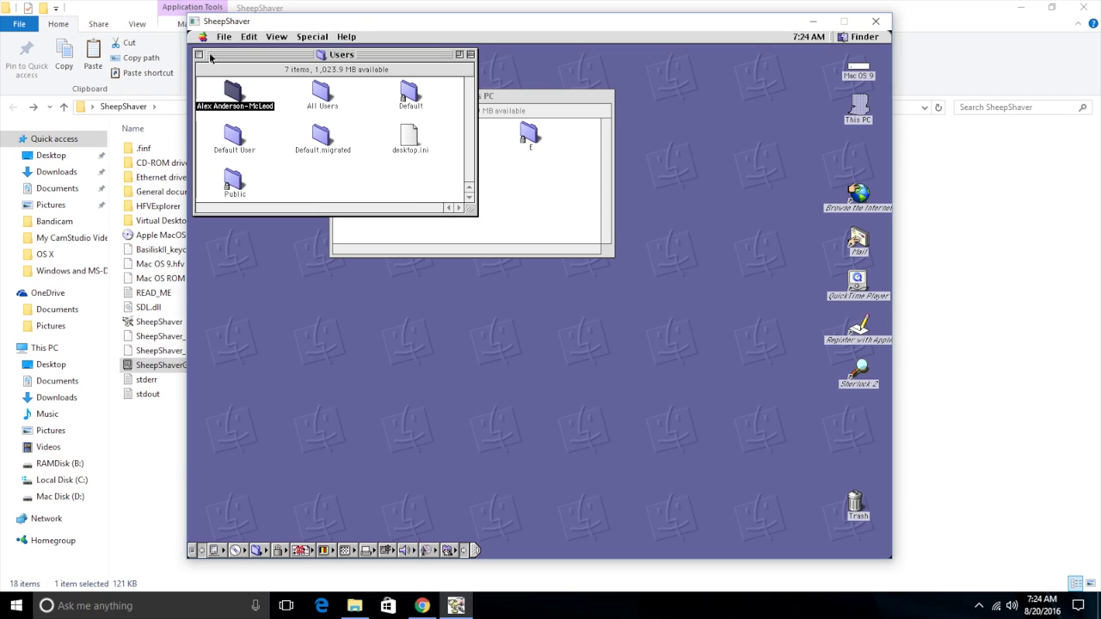
left_click(199, 55)
left_click(198, 55)
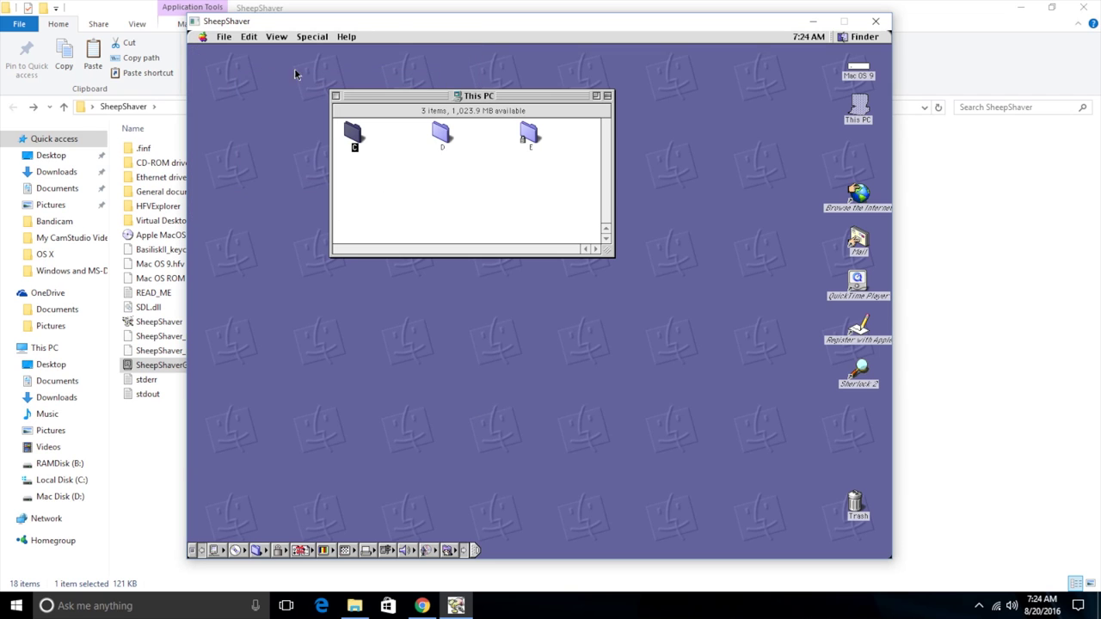
left_click(335, 97)
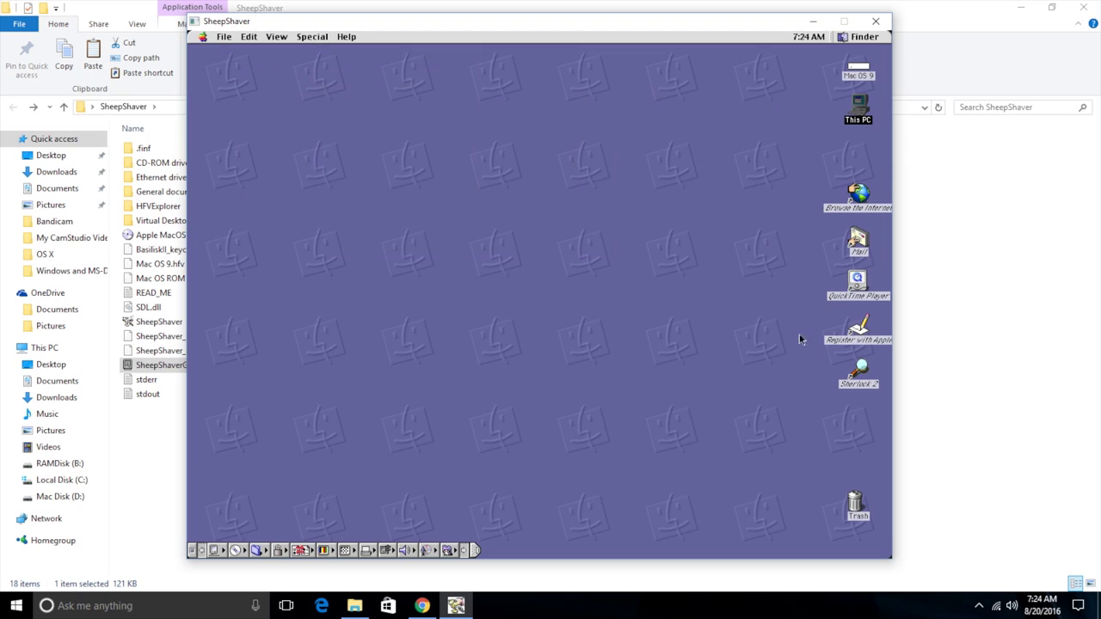